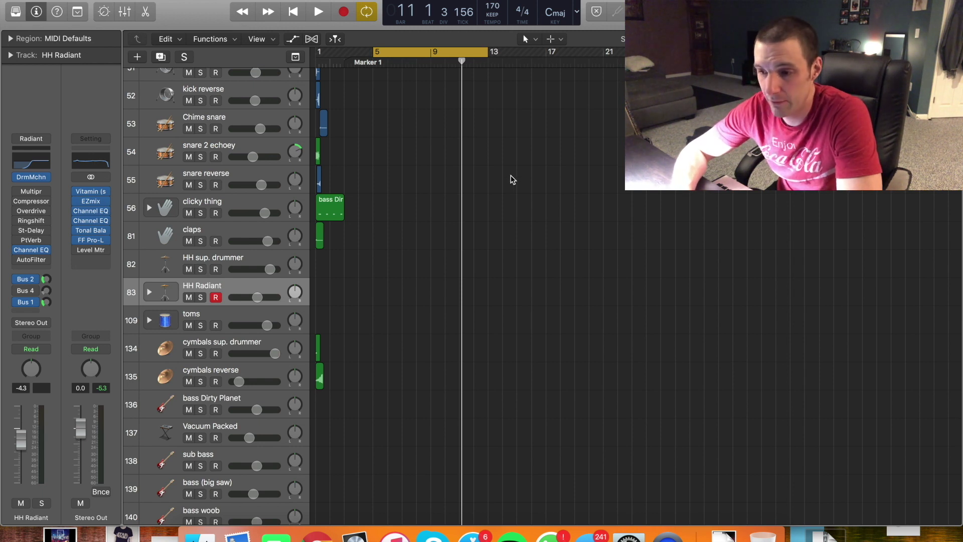
Copy the short kick region at the start of the kick (SITE) track
scroll(378, 158, "left", 1)
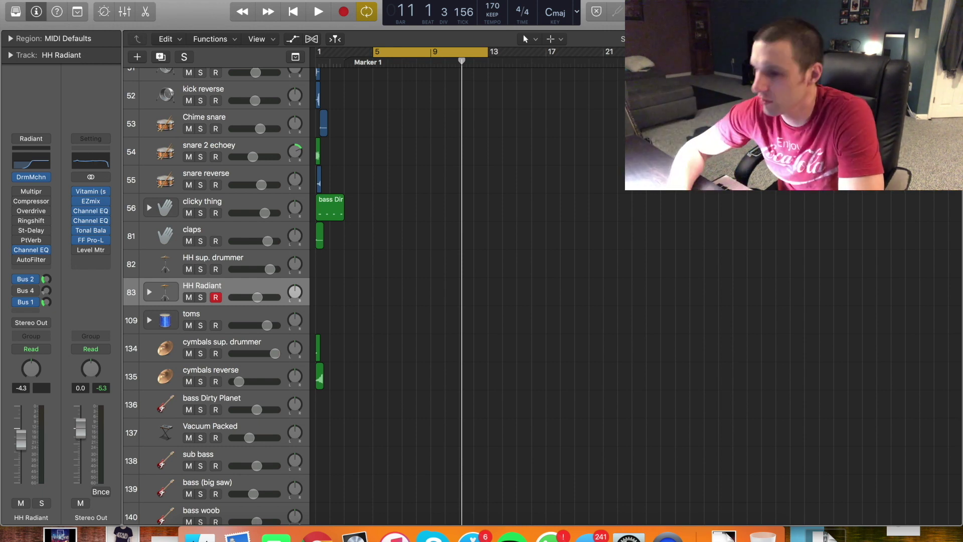
scroll(580, 183, "left", 3)
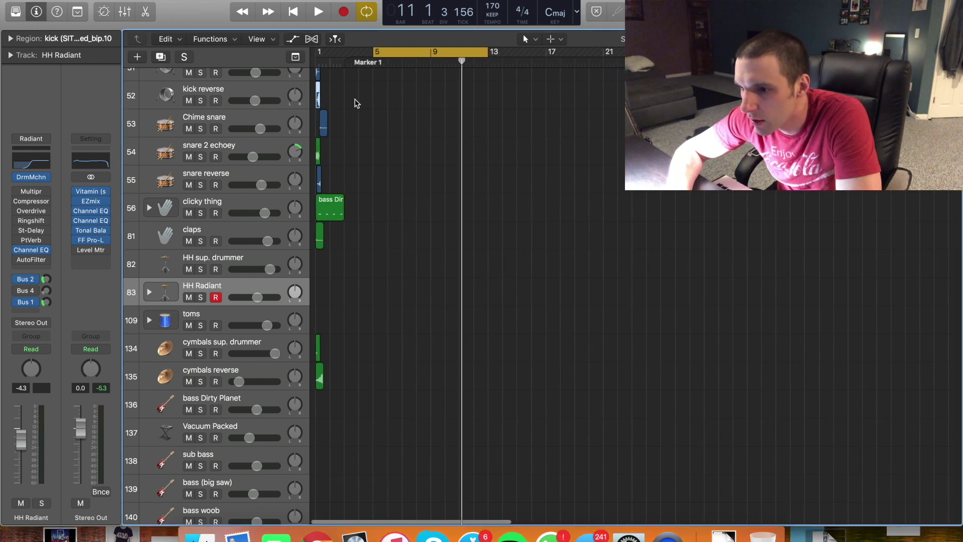
scroll(354, 98, "up", 2)
left_click(318, 108)
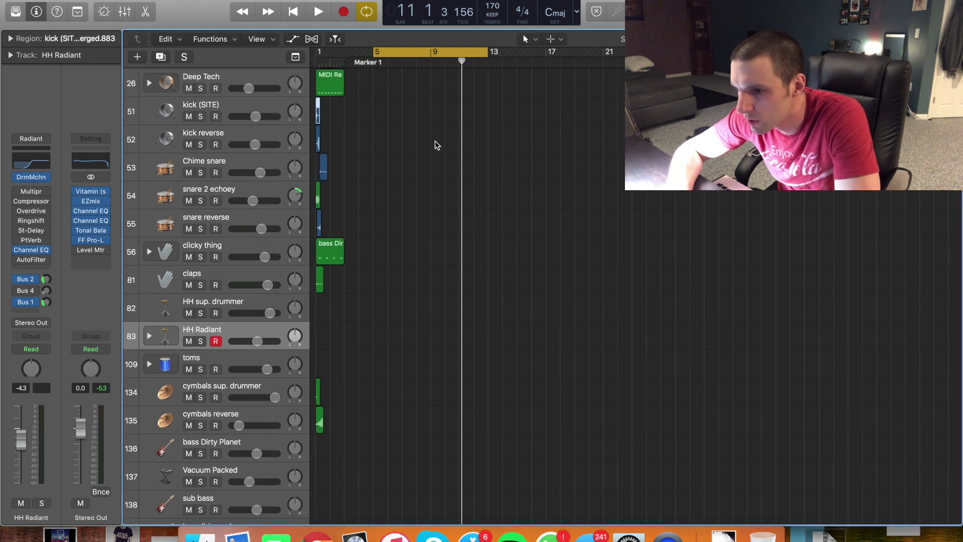
Play the project, then delete the piano 2 region at bar 5 and erase its automation data
key("space")
scroll(455, 304, "down", 5)
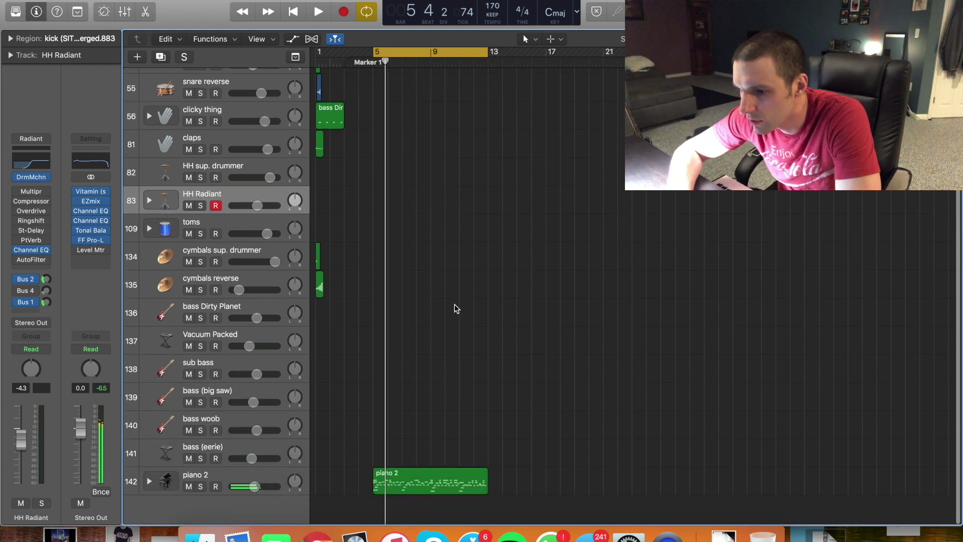
left_click(399, 487)
key("BackSpace")
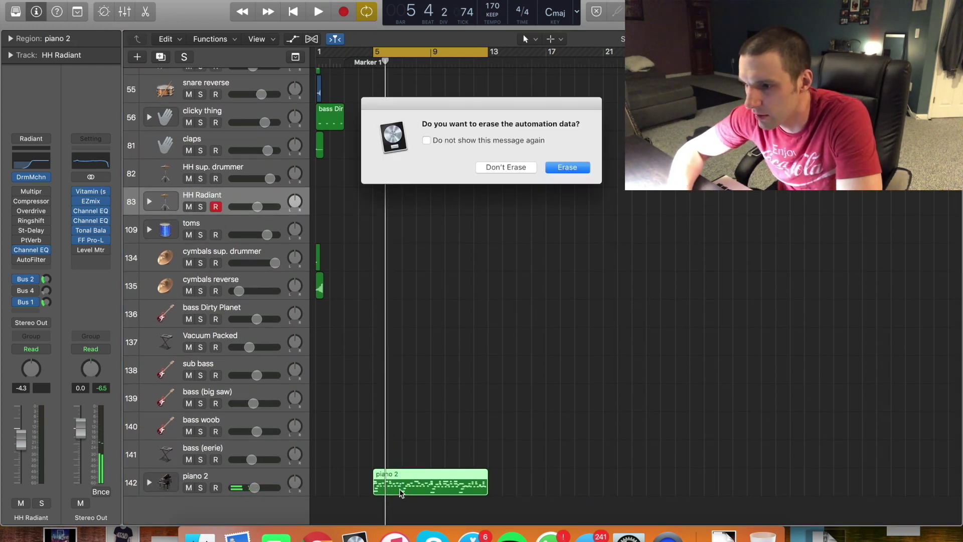
left_click(567, 167)
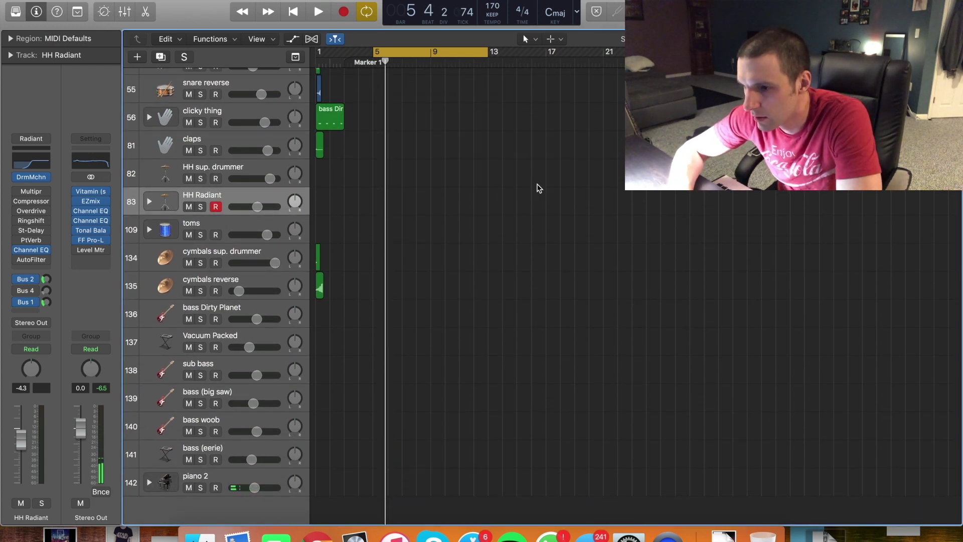
Play the emptied section briefly, stop playback, and turn off cycle mode
scroll(462, 180, "up", 1)
key("space")
key("super+Right")
key("super+Right")
key("super+Right")
key("space")
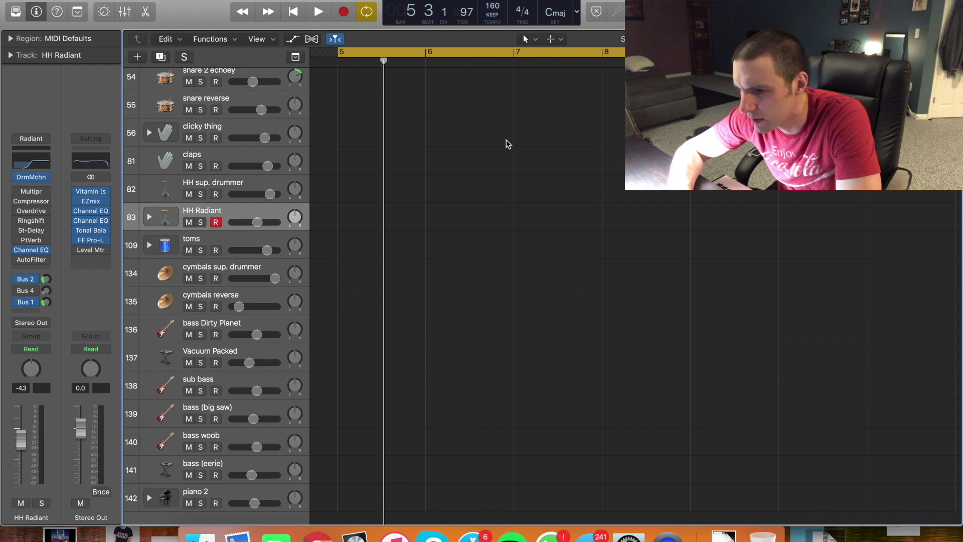
key("c")
key("super+Left")
key("super+Left")
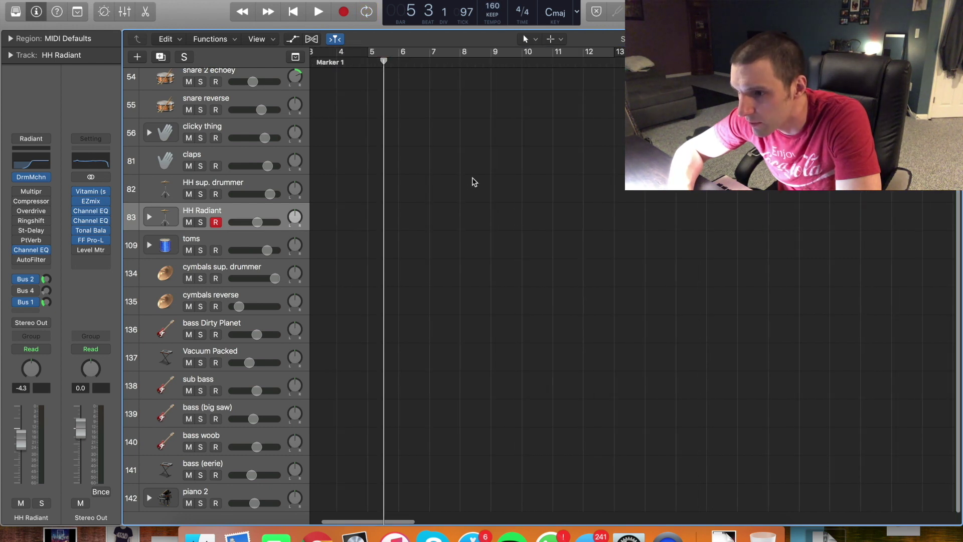
Paste the copied kick region onto the kick (SITE) track at the start of bar 5
left_click(370, 61)
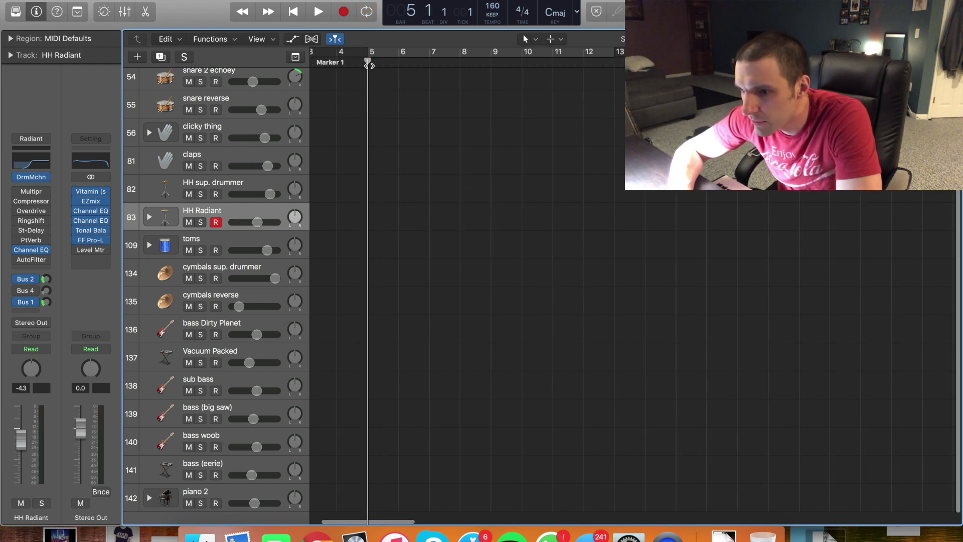
scroll(373, 225, "up", 2)
scroll(371, 225, "up", 5)
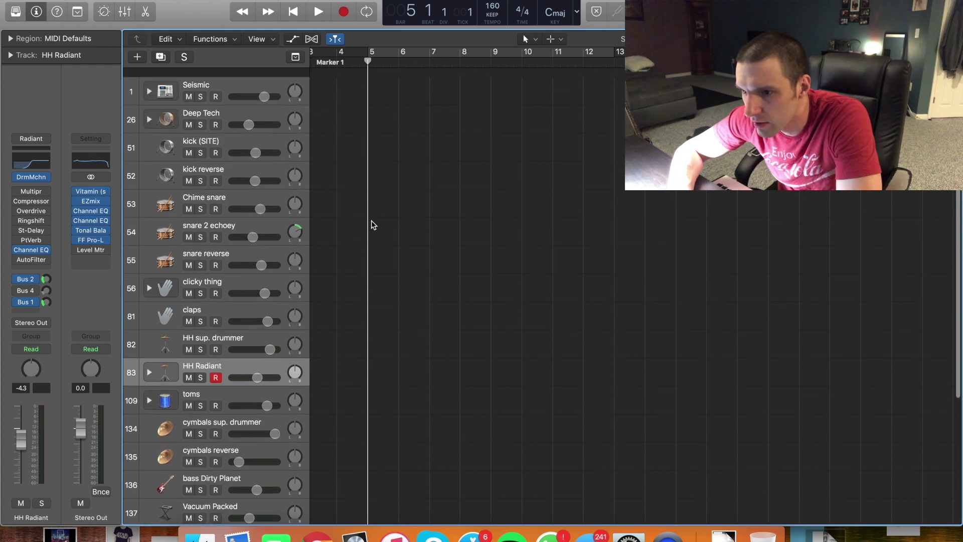
left_click(226, 136)
key("super+v")
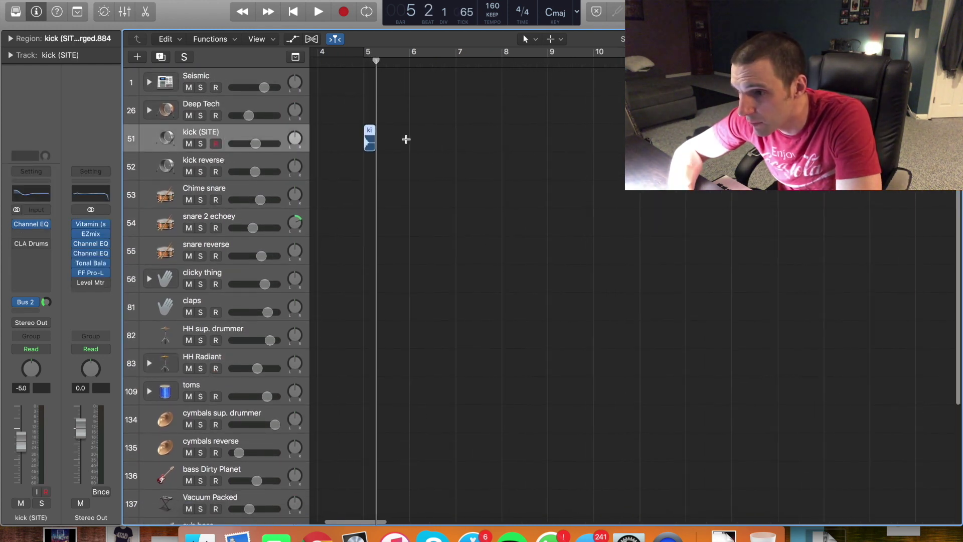
Try pasting further kick copies one after another on the kick (SITE) track, then undo the last three pastes
key("super+v")
key("super+v")
key("super+v")
key("super+v")
key("super+z")
key("super+z")
key("super+z")
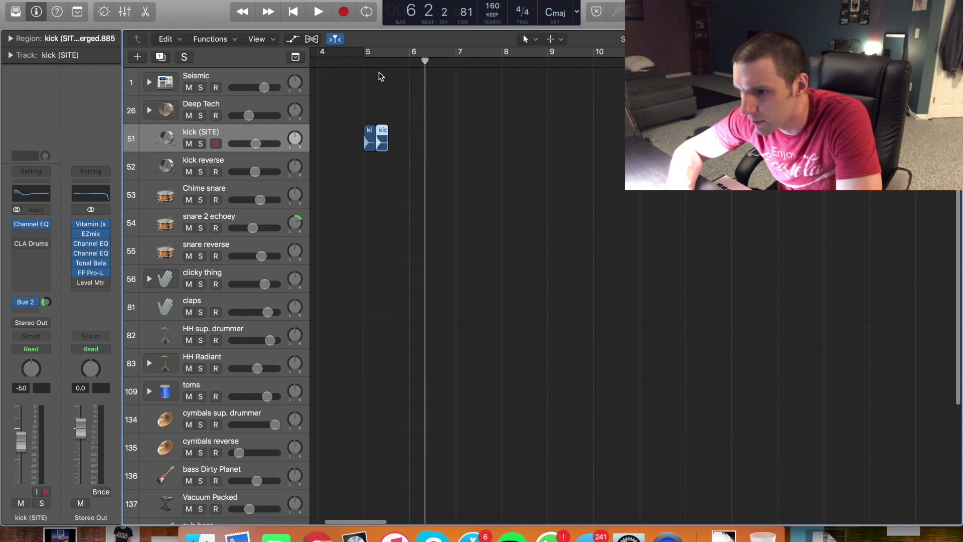
Trim the first kick region of bar 5 to exactly one beat and check it in playback
left_click(375, 61)
scroll(390, 125, "up", 5)
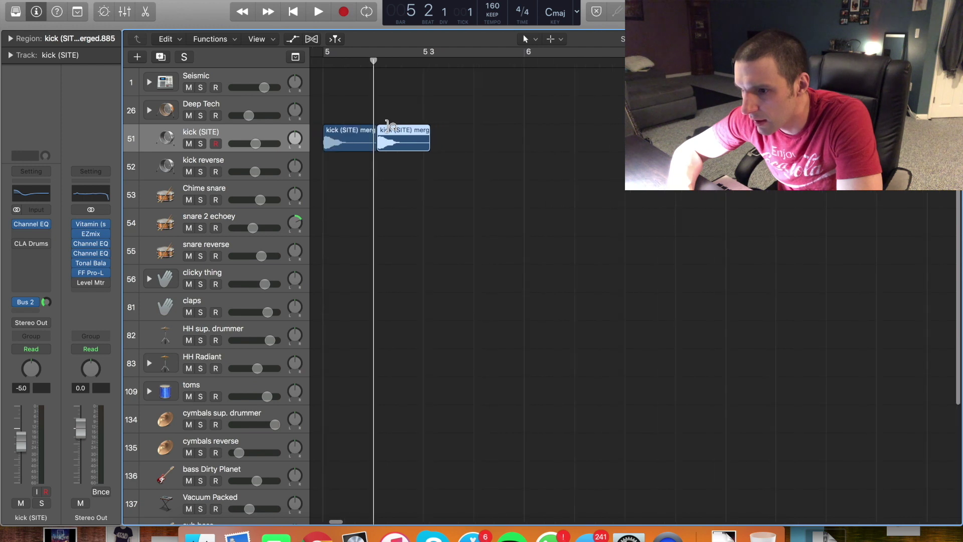
left_click(349, 140)
key("space")
key("space")
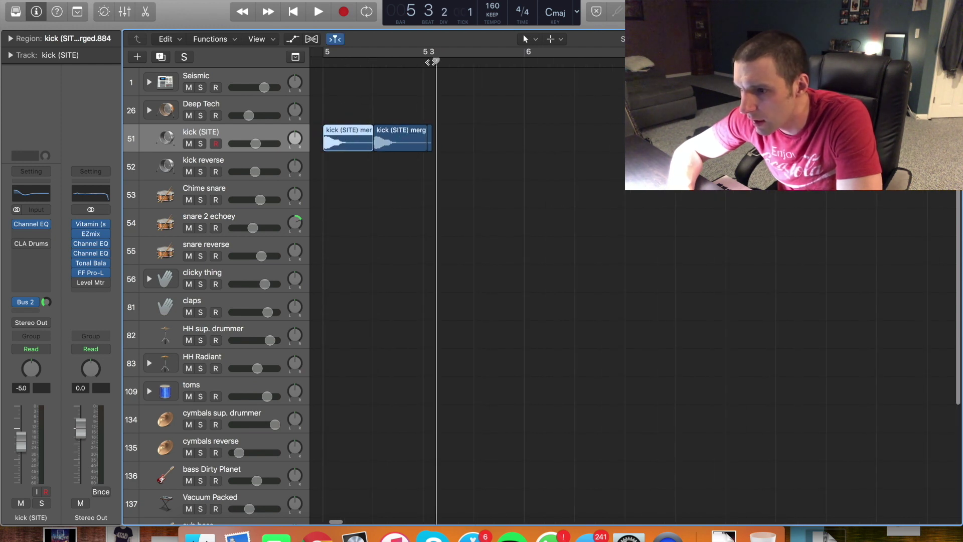
Repeat the one-beat kick region on every beat until the copies reach bar 7
key("super+r")
key("super+r")
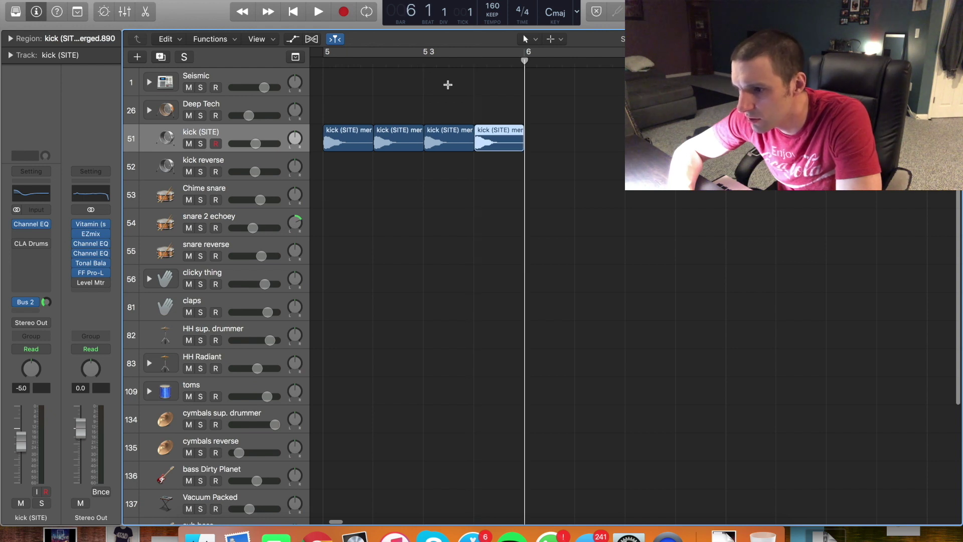
key("super+r")
key("super+r")
key("super+r")
key("super+r")
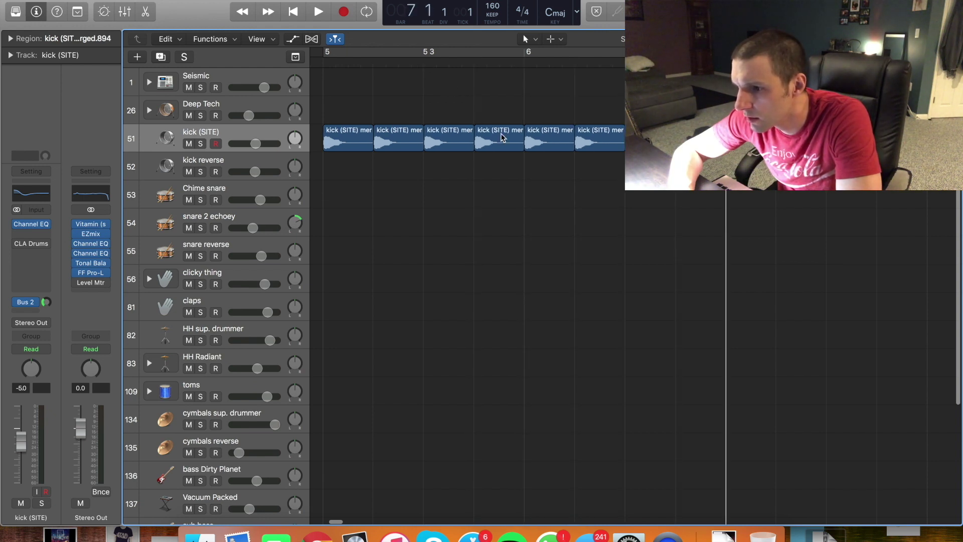
Select the eight kick regions of bars 5 and 6 and repeat the group three times, up to bar 13
key("super+Left")
key("super+Left")
left_click_drag(571, 104, 628, 165)
scroll(502, 251, "right", 5)
key("super+r")
scroll(467, 250, "right", 5)
key("super+r")
key("super+r")
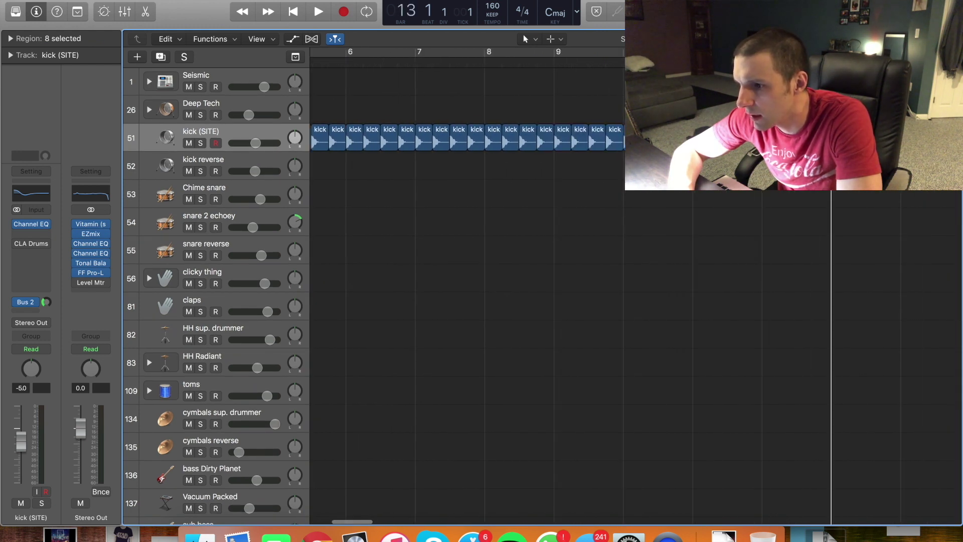
Turn on cycle mode for bars 5 to 13 and play back the kick pattern
scroll(621, 165, "left", 5)
key("super+u")
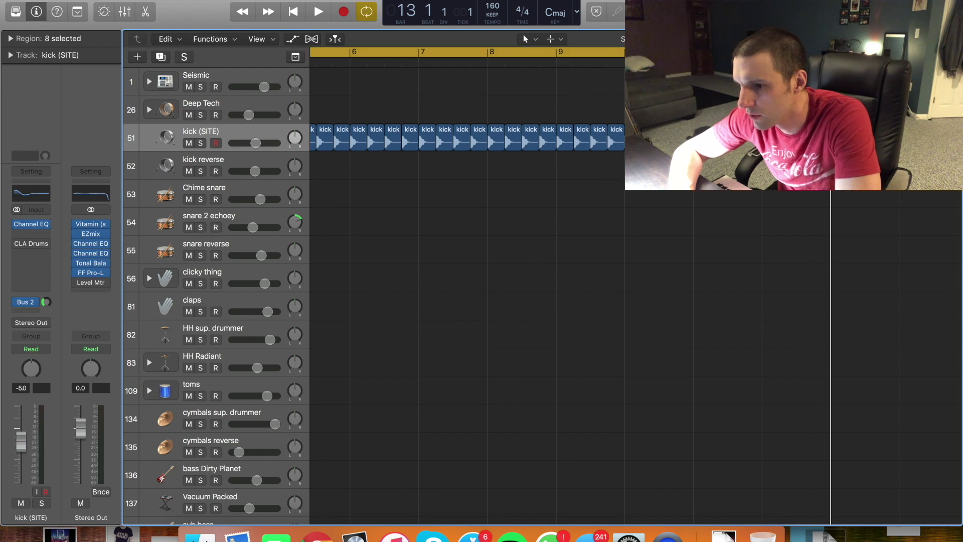
key("space")
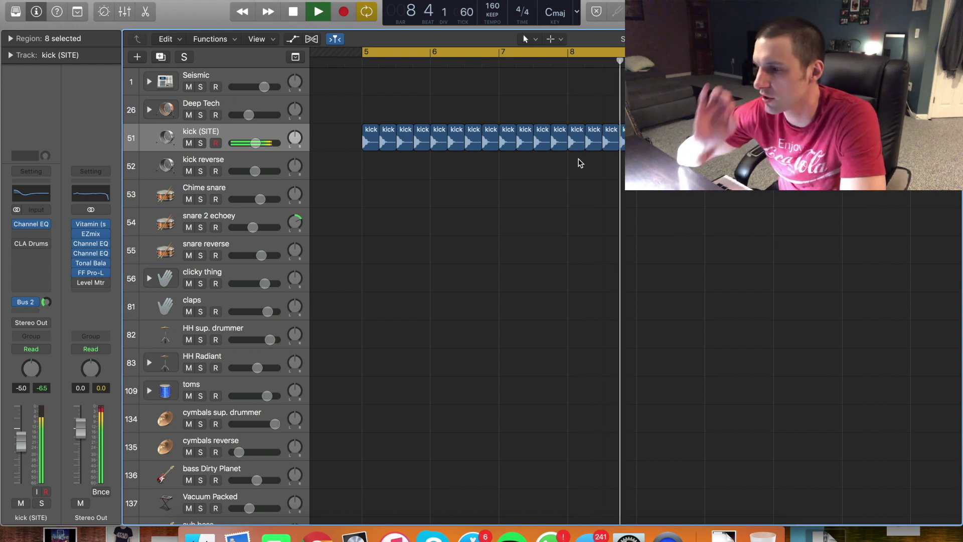
key("space")
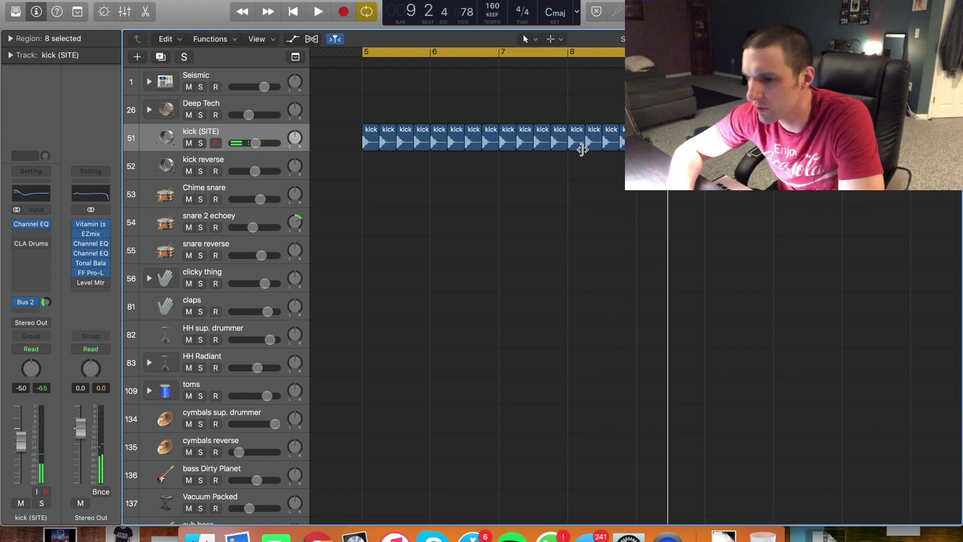
Copy the short MIDI region from the cymbals sup. drummer track to HH Radiant at bar 5 and lengthen it to one bar
scroll(391, 332, "down", 1)
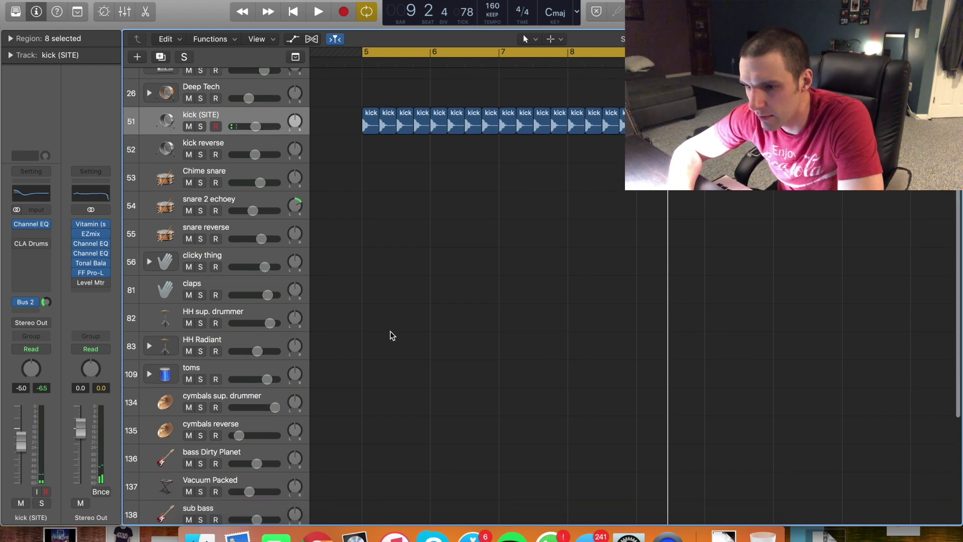
left_click(230, 312)
left_click(246, 339)
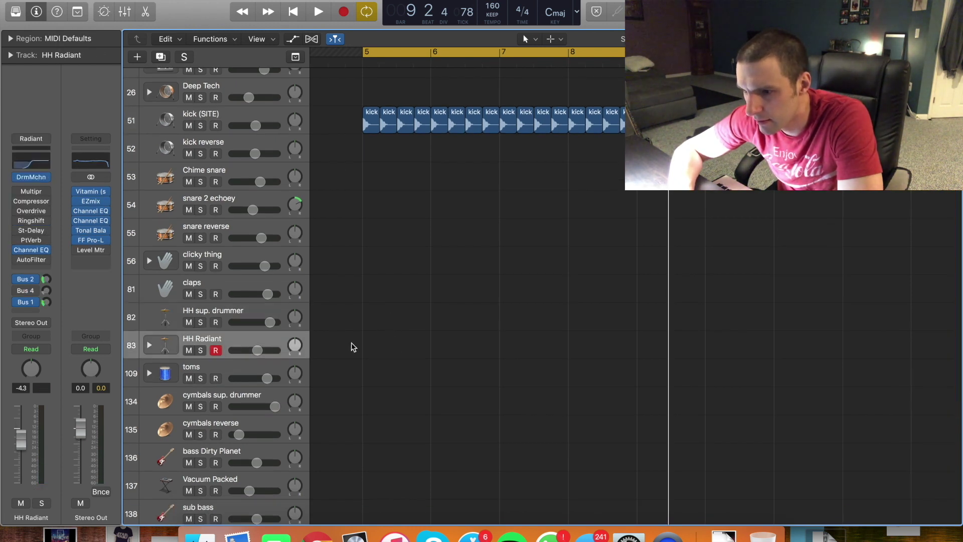
key("super+Left")
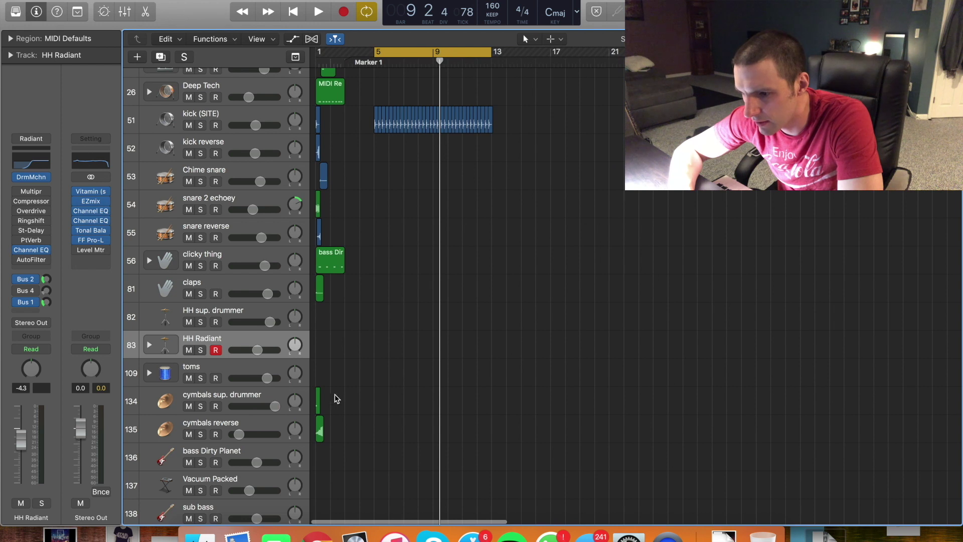
left_click(320, 406)
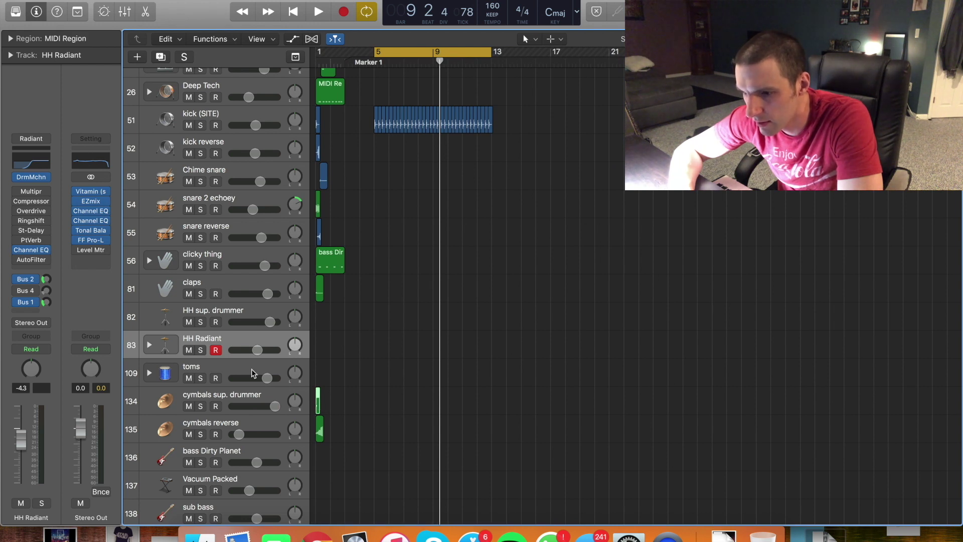
key("super+Right")
key("Return")
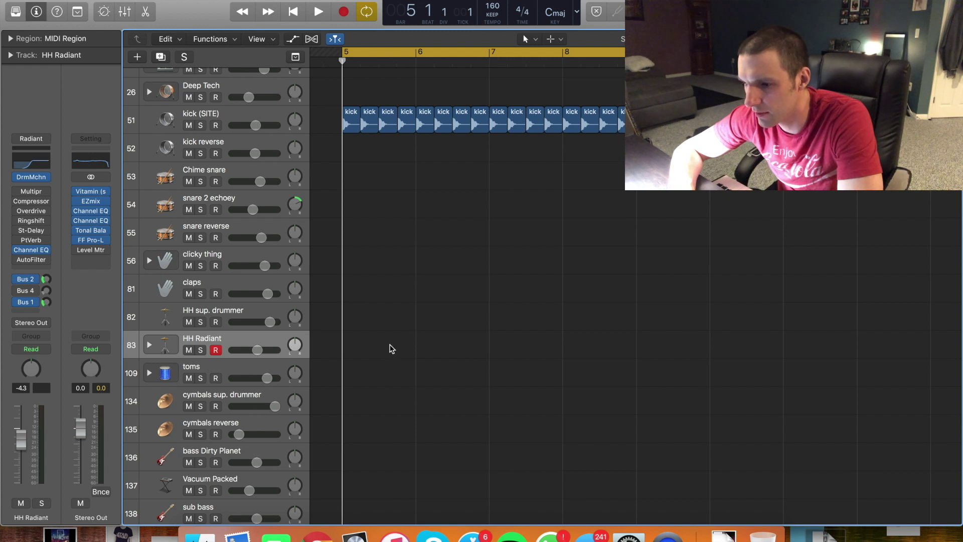
key("r")
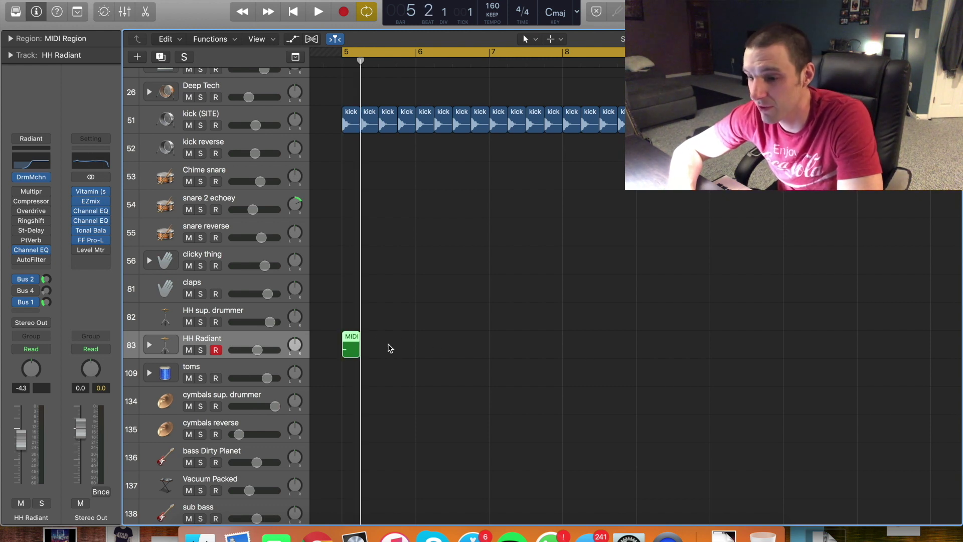
left_click_drag(359, 351, 413, 356)
Open the HH Radiant region in the Piano Roll and move its note to Hi-Hat 1 at the start of bar 5
double_click(377, 349)
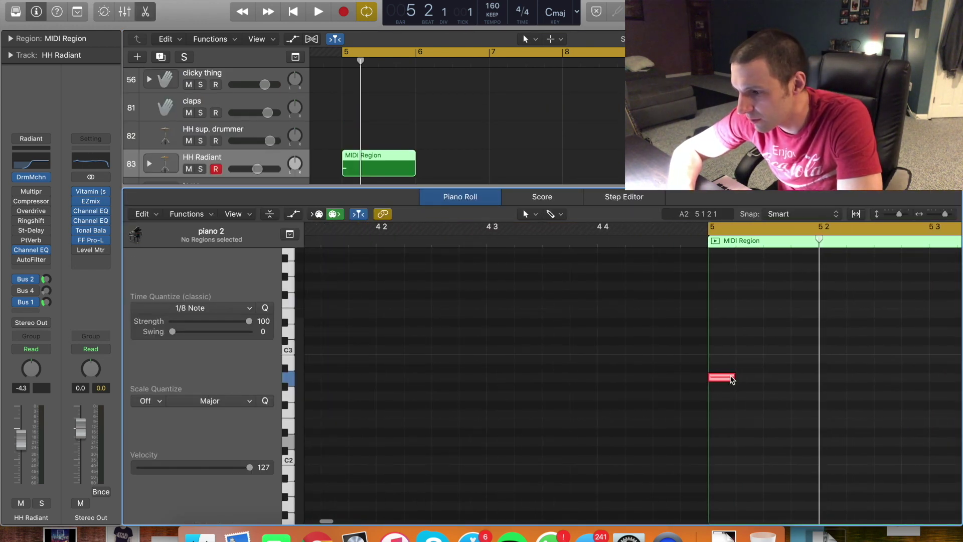
left_click(723, 378)
left_click_drag(723, 380, 730, 494)
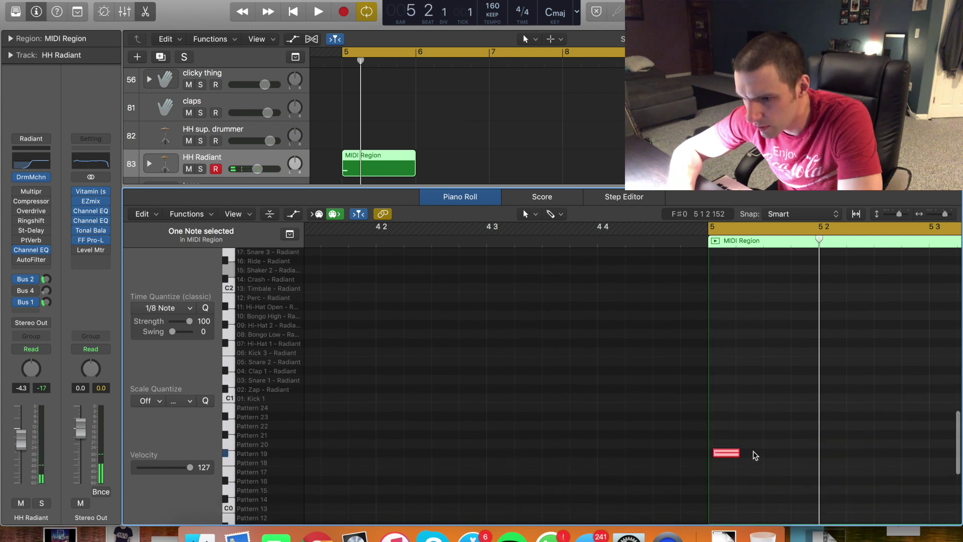
left_click_drag(722, 452, 719, 342)
Add a second Hi-Hat 1 note directly after the first, followed by a third note on Hi-Hat Open
scroll(682, 352, "right", 3)
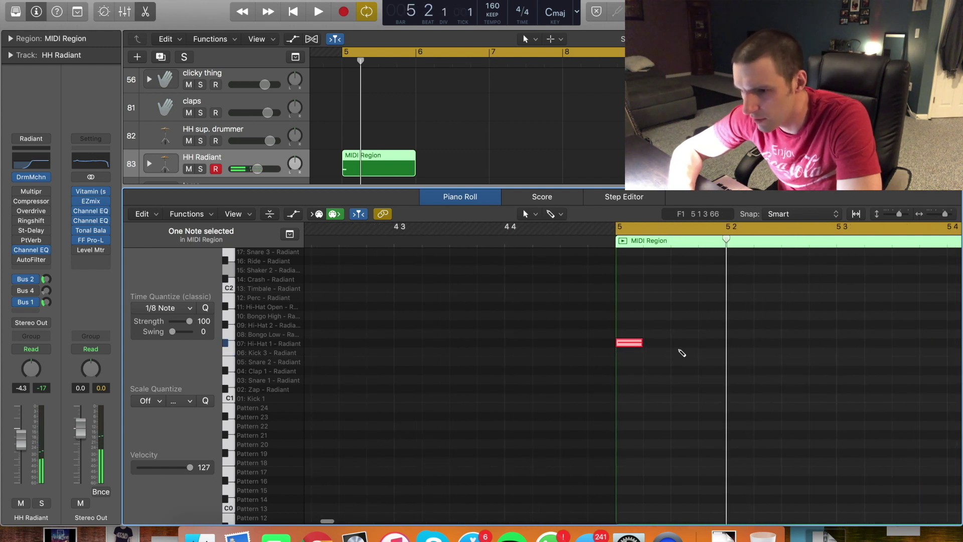
scroll(641, 369, "right", 2)
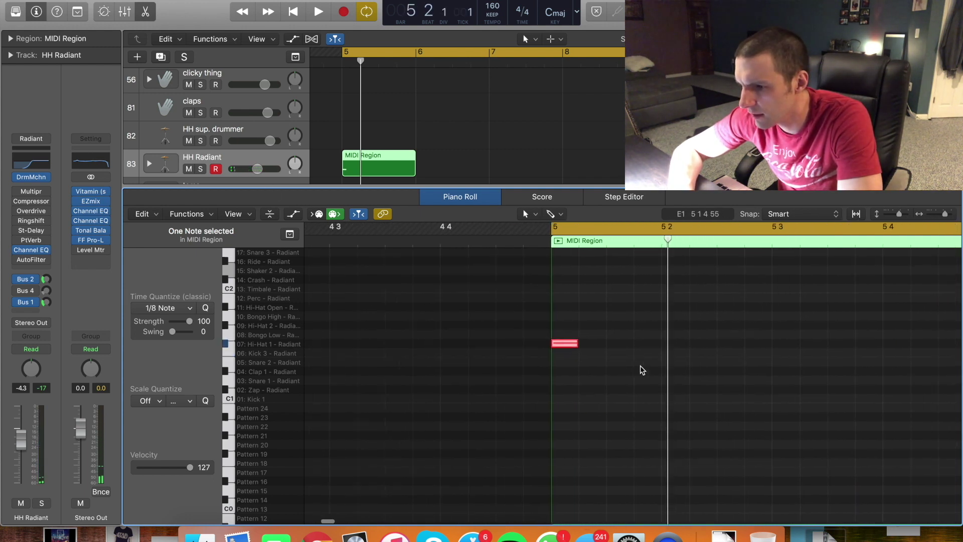
scroll(642, 370, "right", 1)
scroll(595, 294, "up", 2)
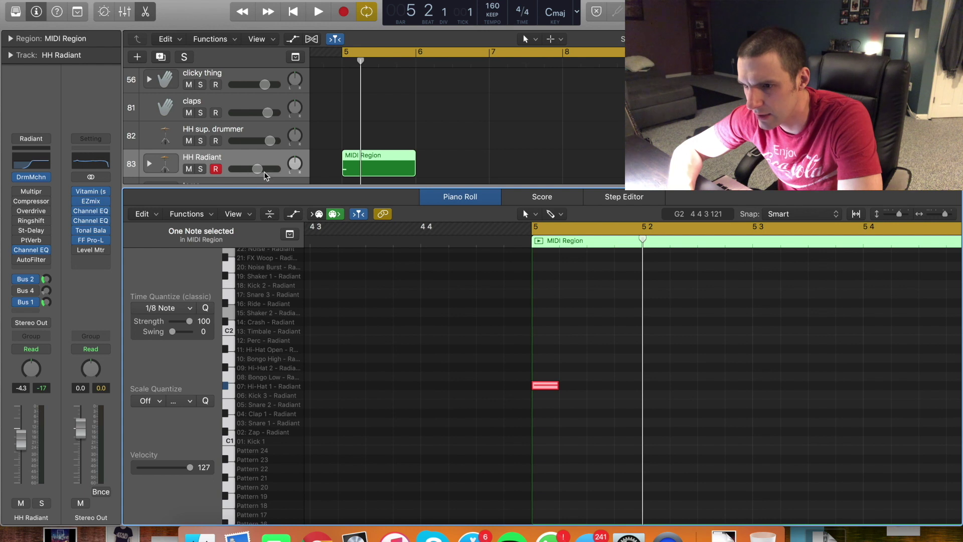
left_click(564, 248)
left_click(567, 386)
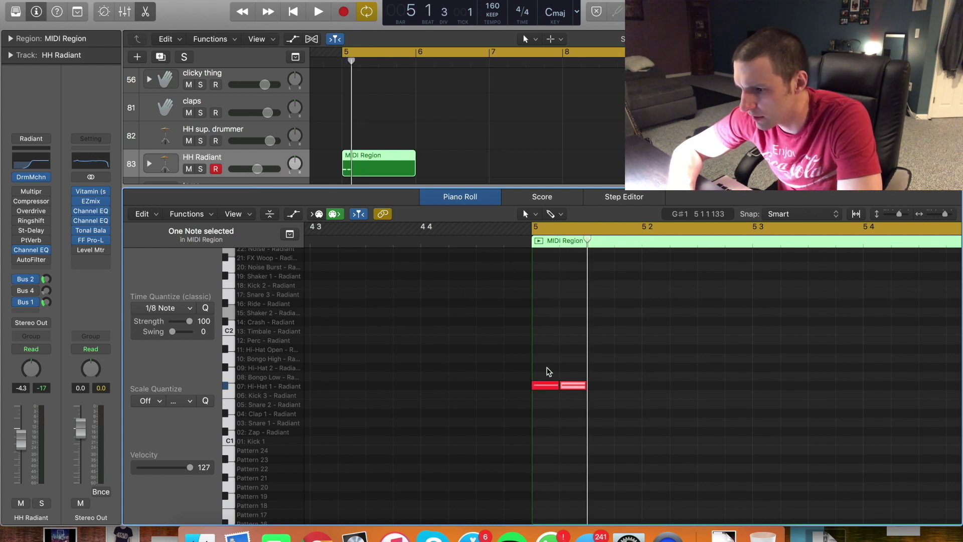
left_click(600, 386)
left_click_drag(599, 386, 602, 353)
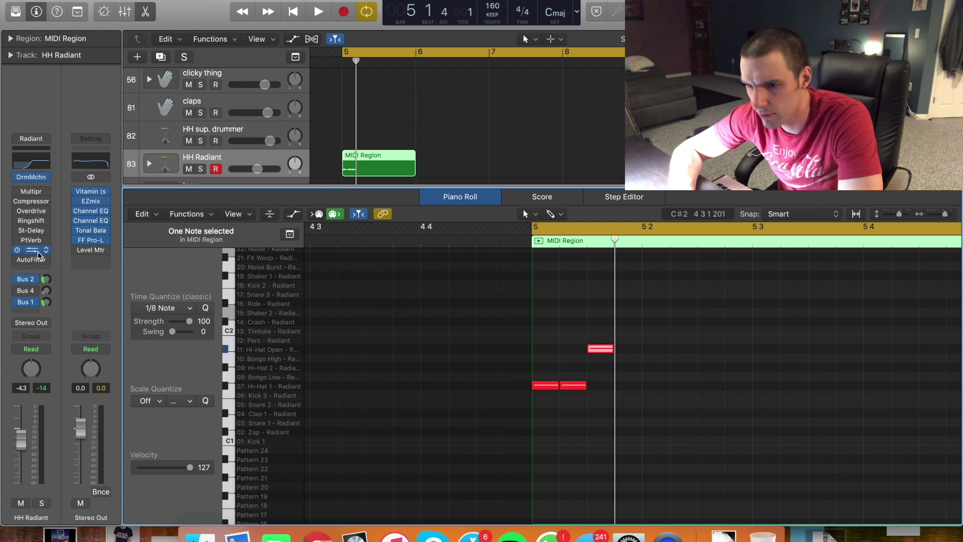
Show the Bus 2 channel strip for HH Radiant and open its Space Designer reverb settings
left_click(28, 280)
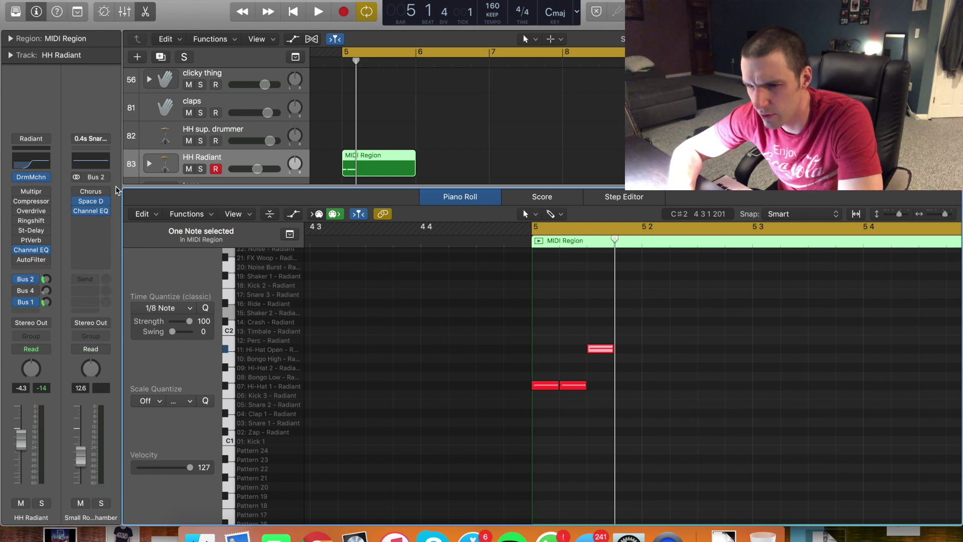
left_click(96, 201)
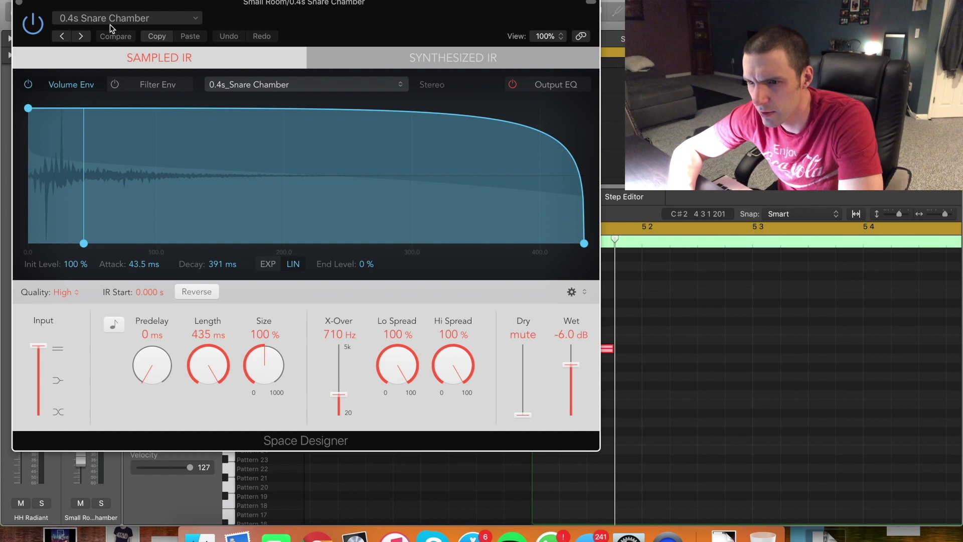
Close the Space Designer settings and copy the three-note hi-hat figure to beats 2, 3 and 4 of bar 5
left_click(19, 4)
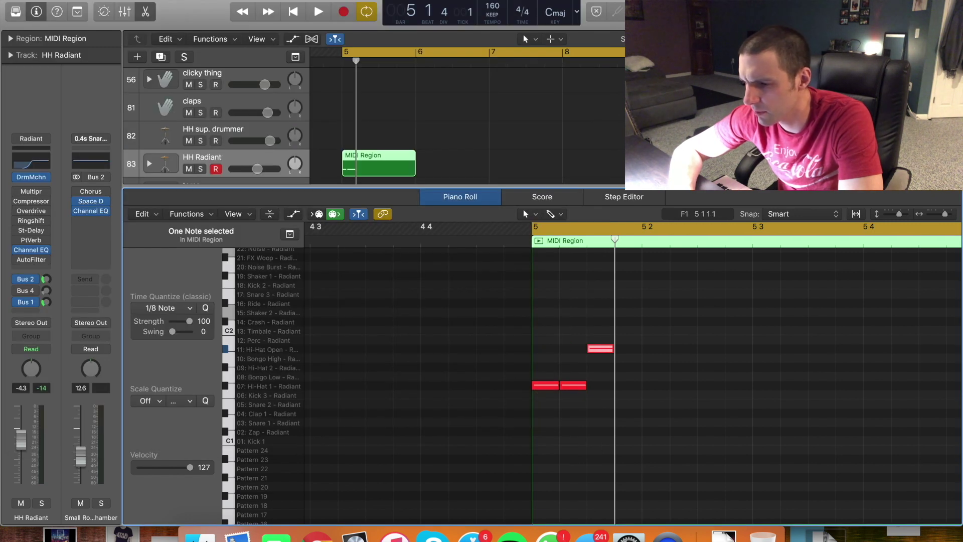
left_click_drag(553, 337, 630, 431)
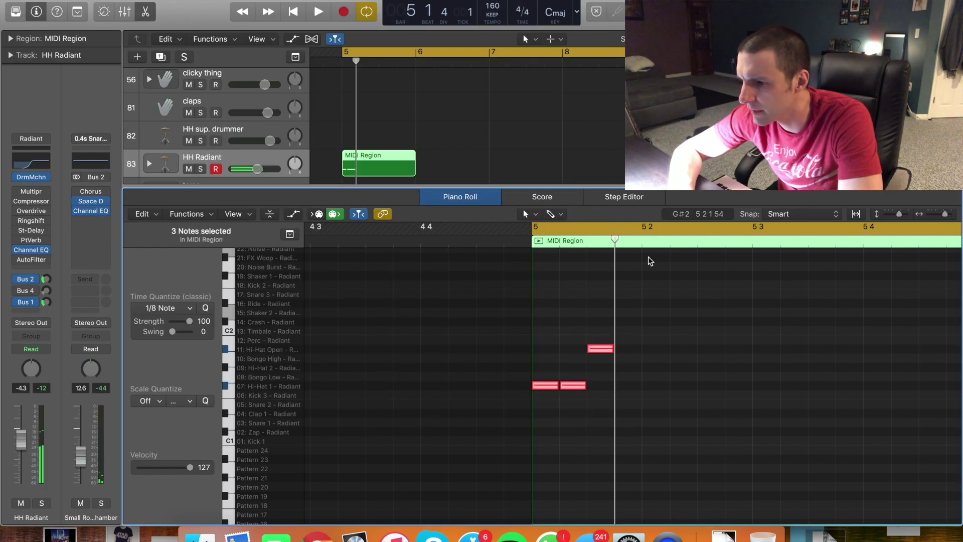
scroll(668, 323, "right", 3)
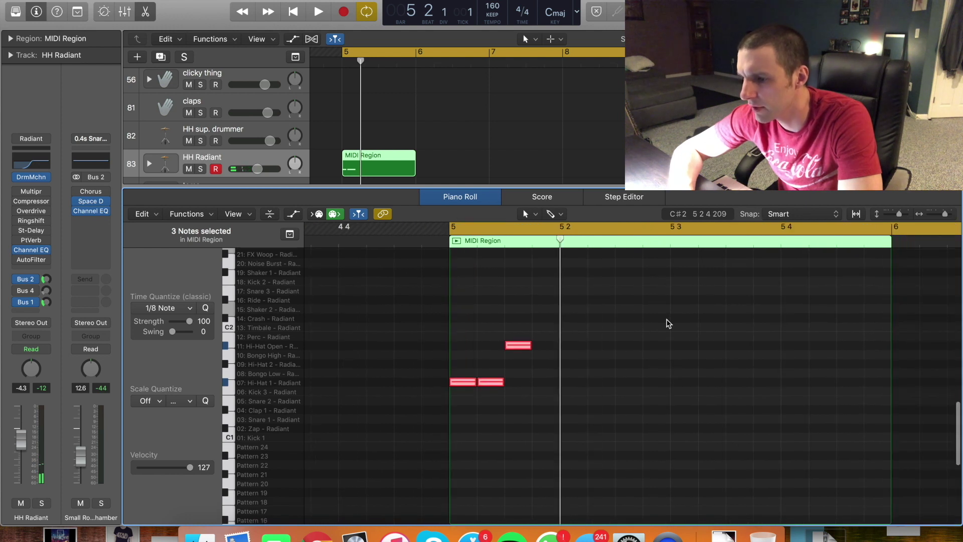
key("super+v")
left_click(673, 244)
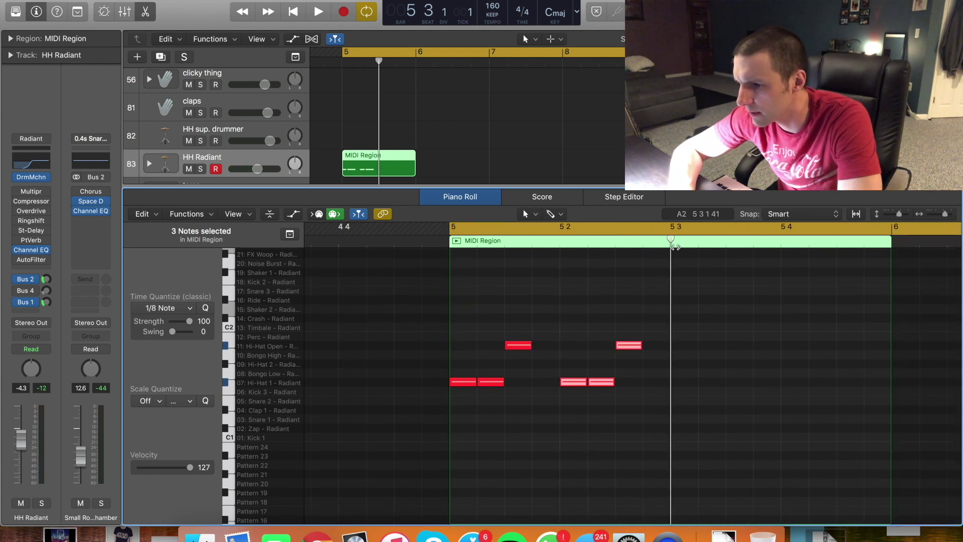
key("super+v")
left_click(784, 249)
key("super+v")
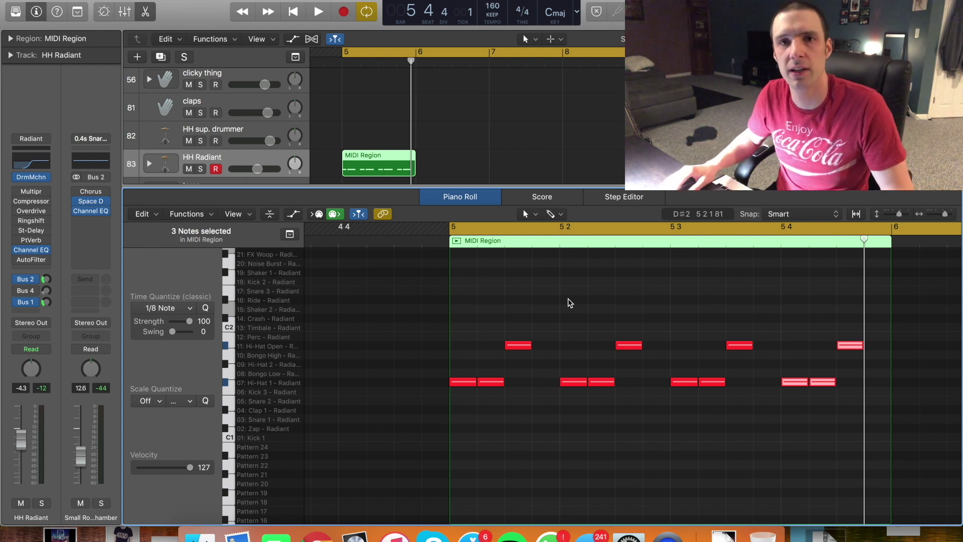
Play back bar 5 and copy the HH Radiant region seven times end to end so it fills bars 6 through 12
key("space")
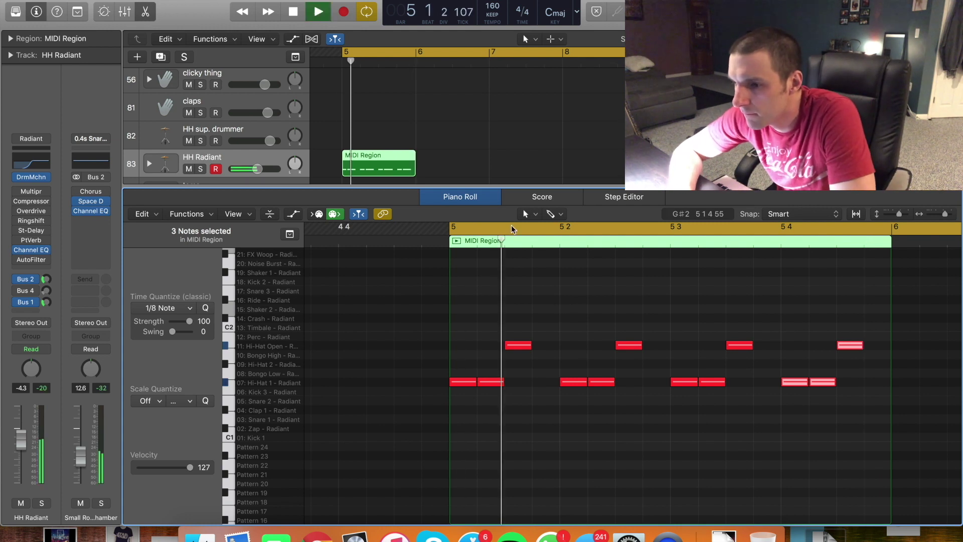
key("space")
left_click(379, 142)
left_click(380, 160)
left_click(415, 66)
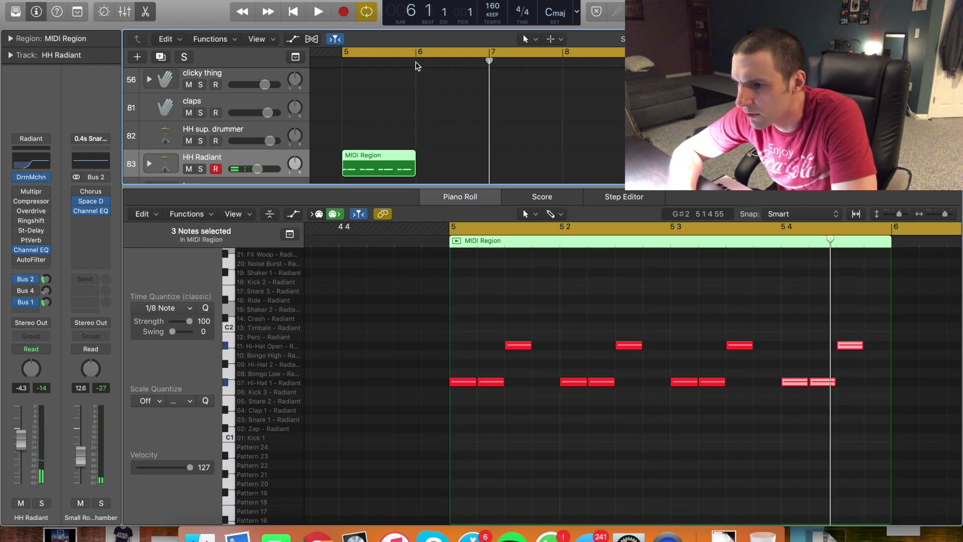
key("super+v")
key("super+v")
key("super+v")
key("super+v")
key("super+v")
key("super+v")
key("super+v")
Play back the repeated hi-hats and close the Piano Roll to view the full arrangement
key("space")
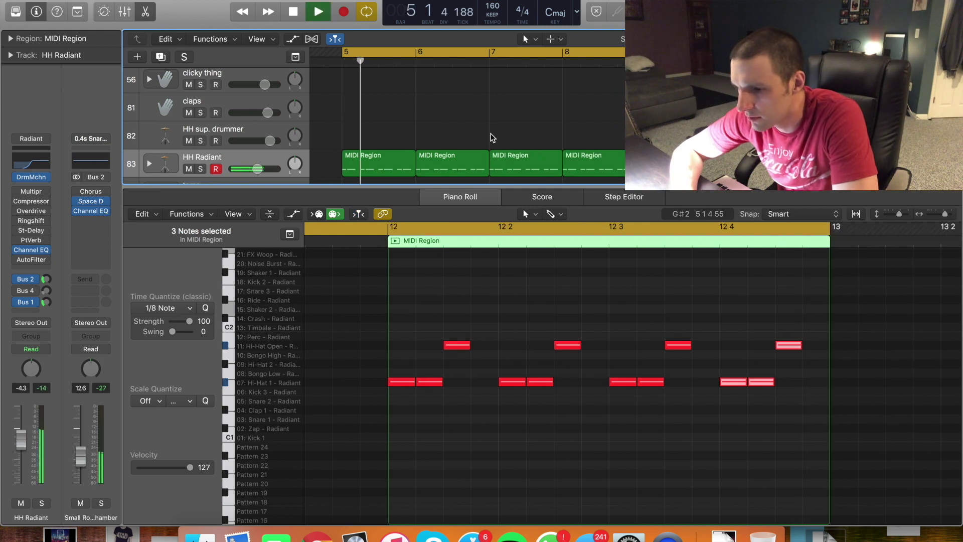
key("e")
key("super+Left")
scroll(587, 165, "up", 1)
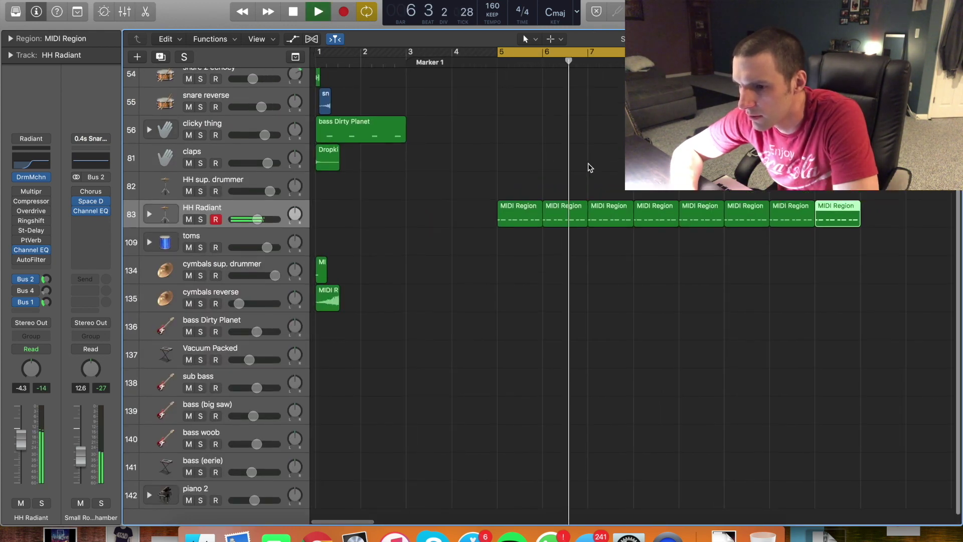
key("space")
scroll(441, 333, "down", 1)
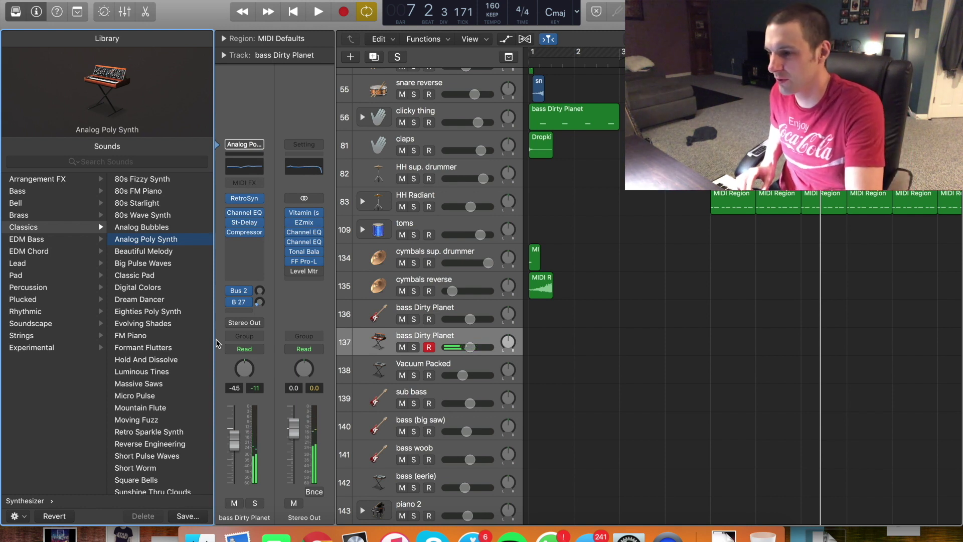
Audition Analog Poly Synth, Beautiful Melody and Massive's SYN Sidechord Stab over the hi-hats on the second bass Dirty Planet track
key("space")
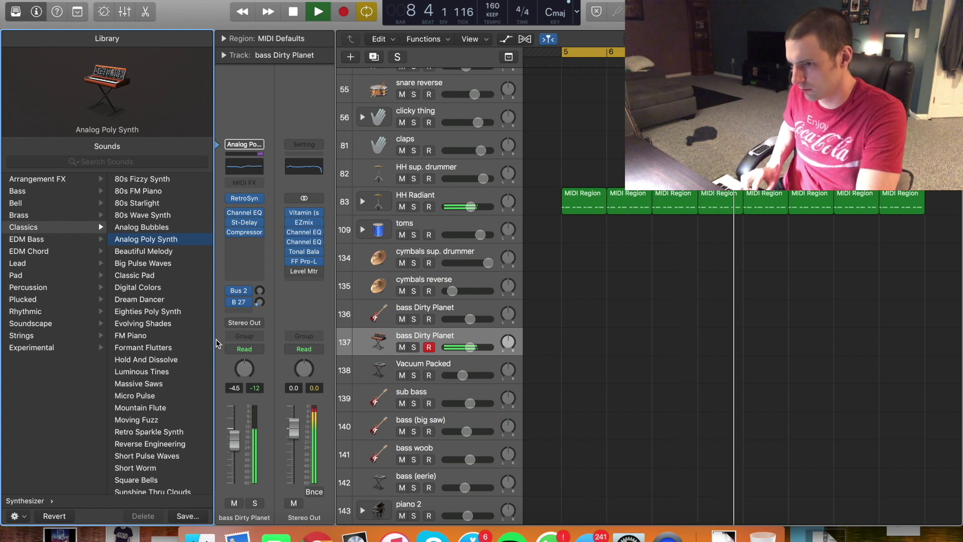
left_click(144, 256)
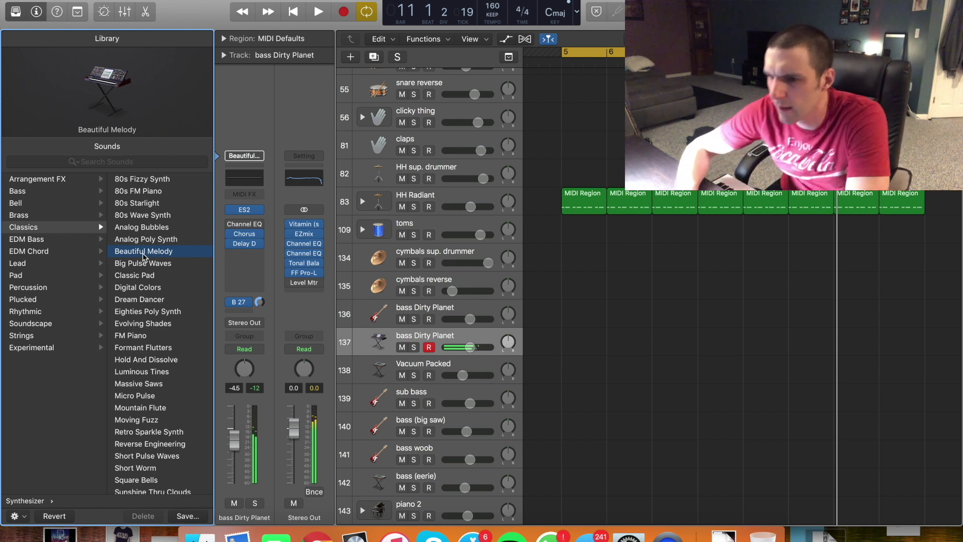
left_click(259, 210)
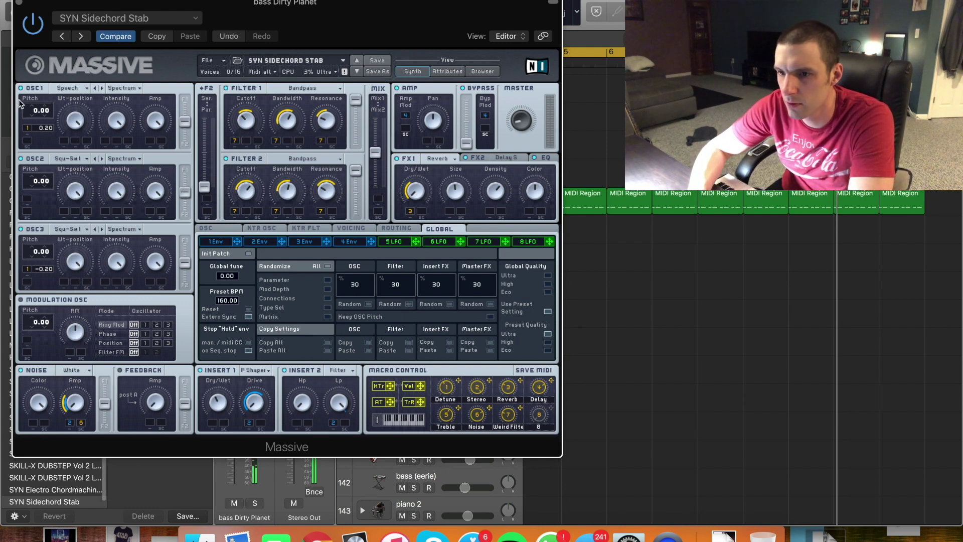
left_click(18, 2)
key("space")
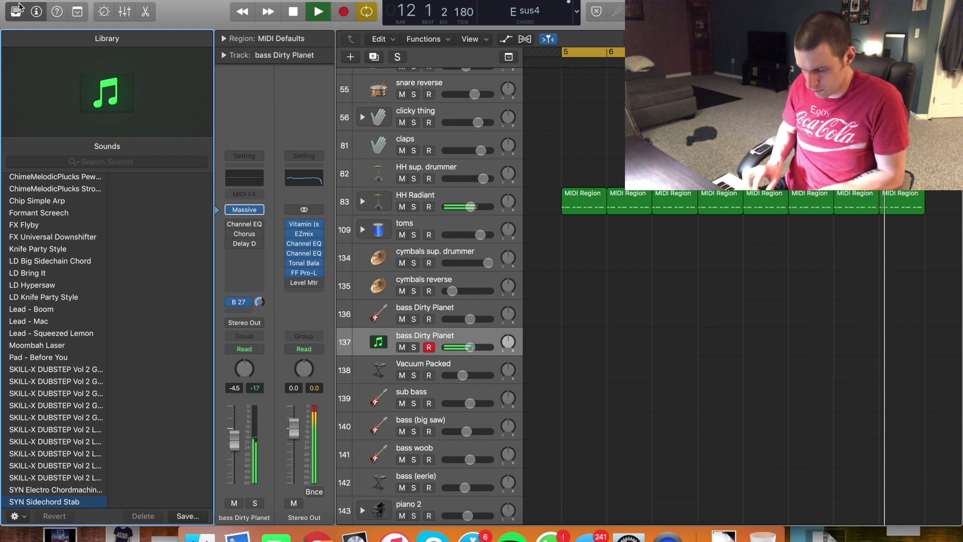
key("space")
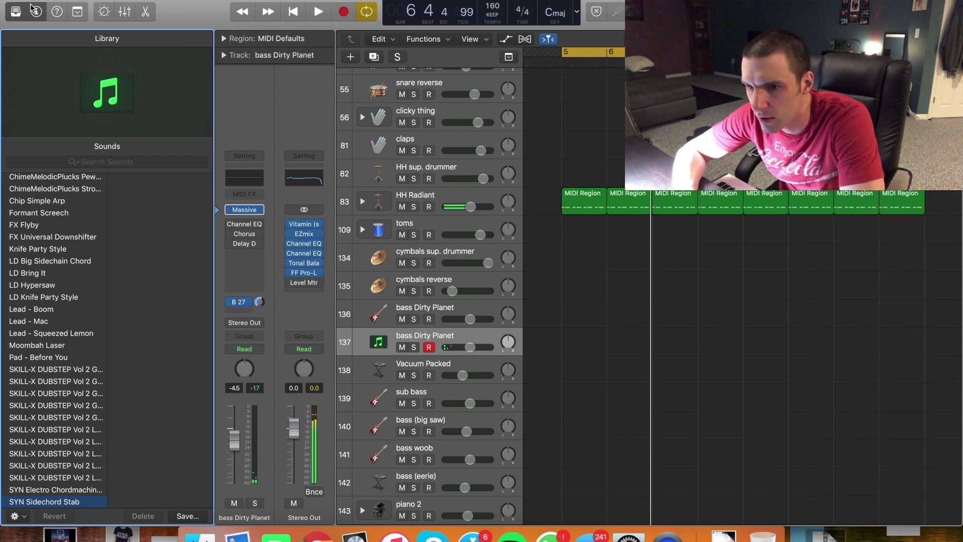
Discard the Massive sound and return the second bass Dirty Planet track to its Dirty Planet patch
left_click(18, 12)
key("y")
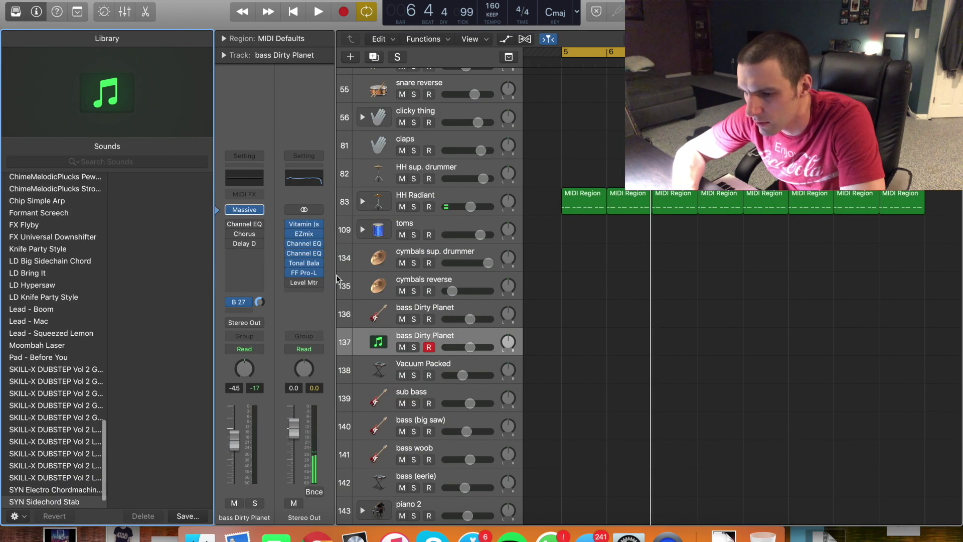
key("super+BackSpace")
key("super+z")
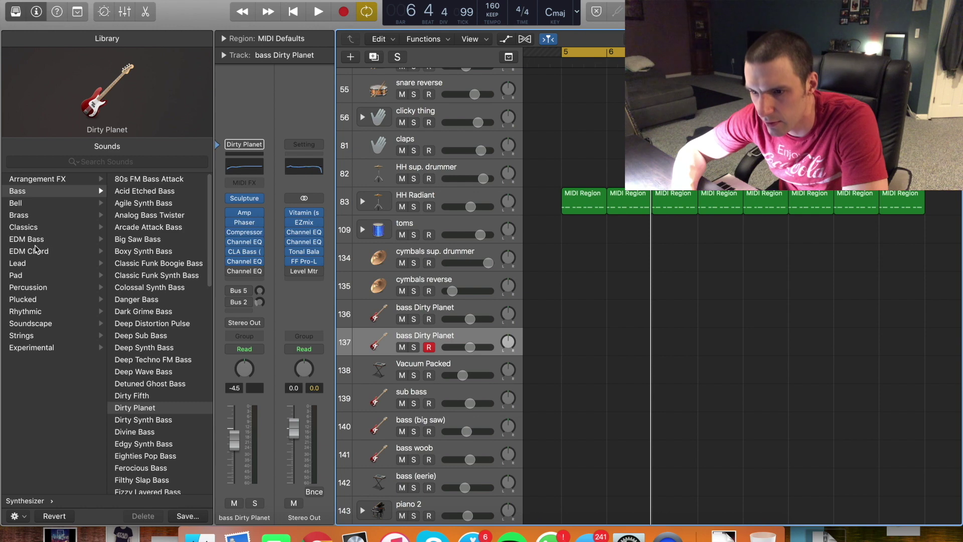
Audition Classics synth patches such as Formant Flutters and Techno Chord Hit, and load Massive Saws on the second bass Dirty Planet track
left_click(23, 227)
left_click(145, 347)
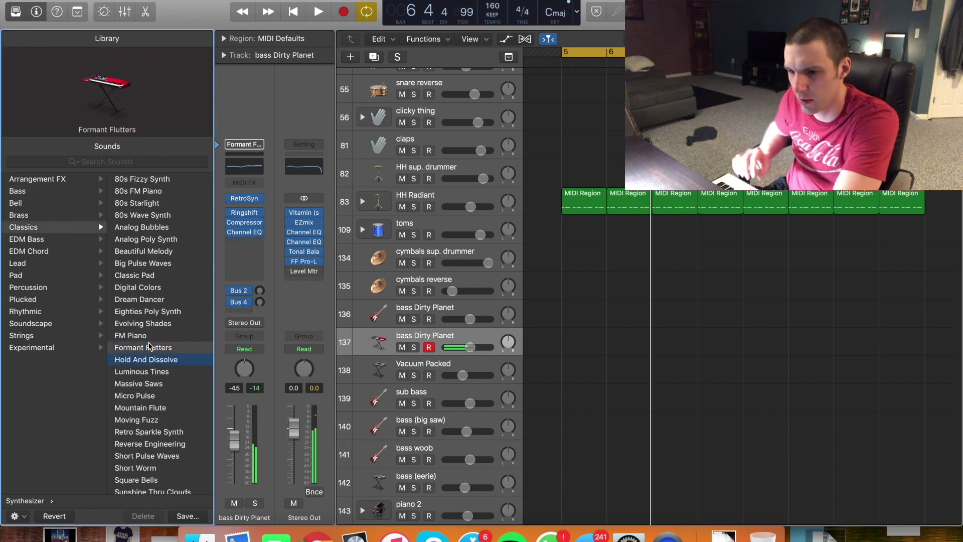
scroll(147, 399, "down", 5)
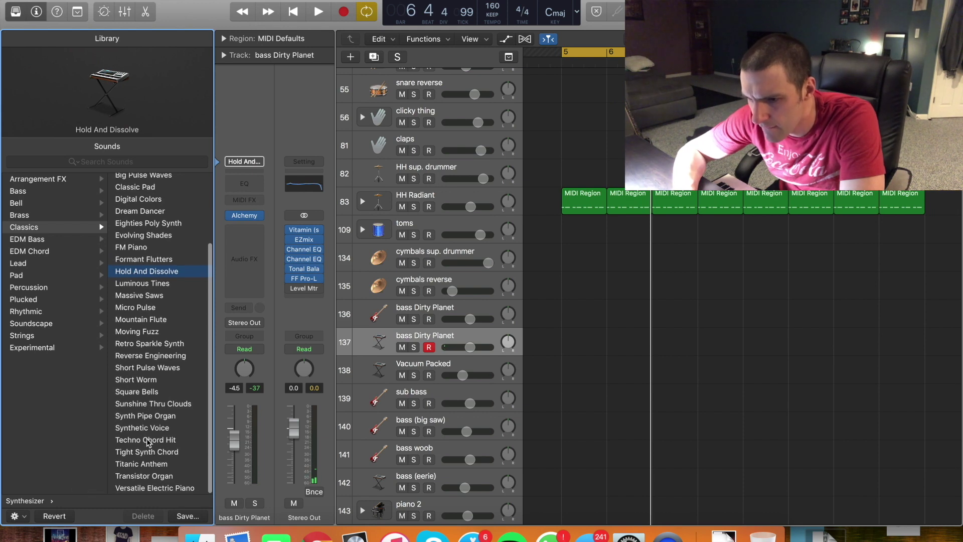
left_click(146, 440)
left_click(144, 295)
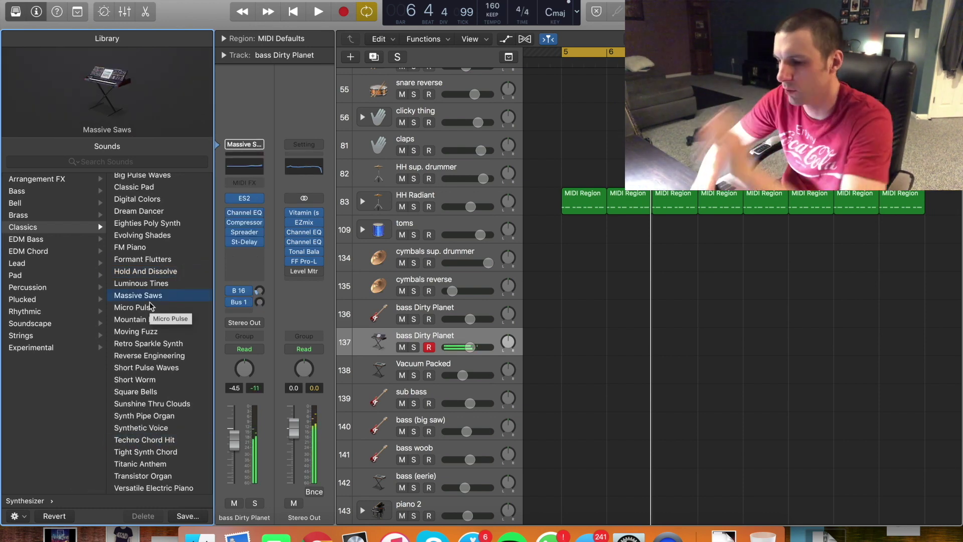
Record a four-bar MIDI chord part with the Massive Saws sound, starting at bar 5
key("r")
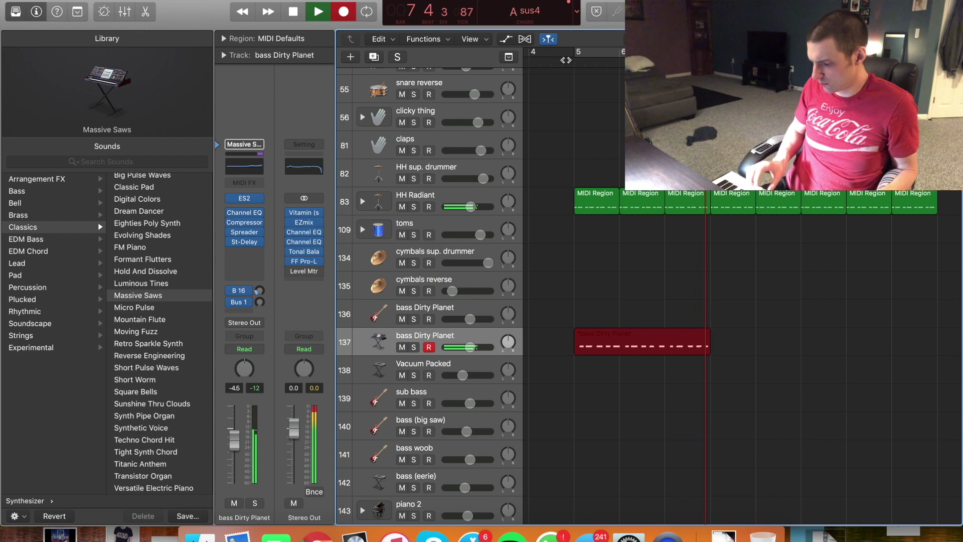
key("space")
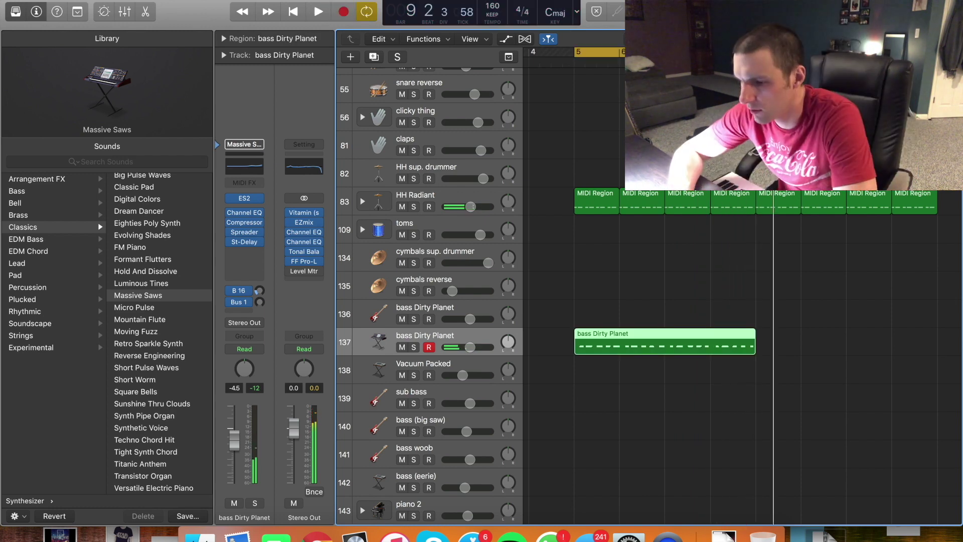
left_click(605, 80)
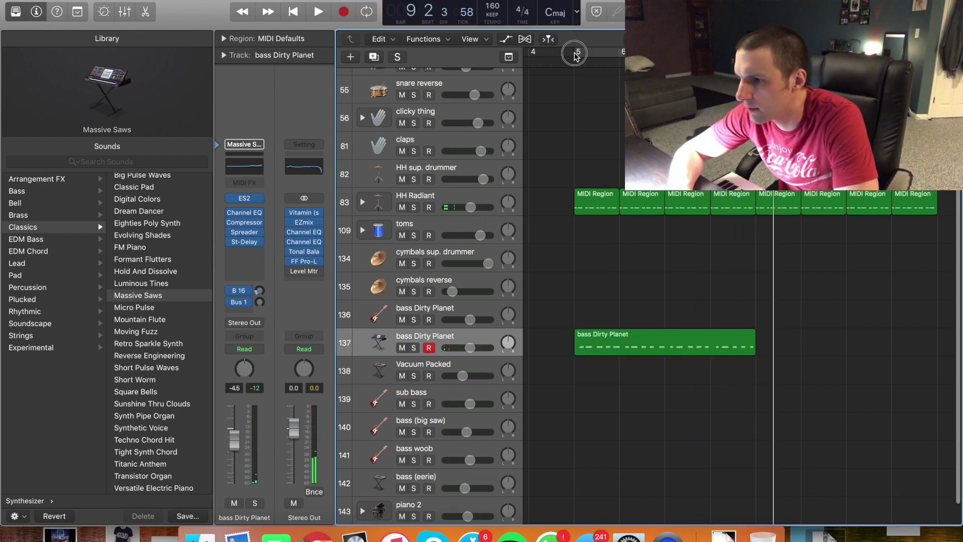
Play back the recorded chord part, examine its notes in the Piano Roll and close the editor
key("space")
double_click(737, 345)
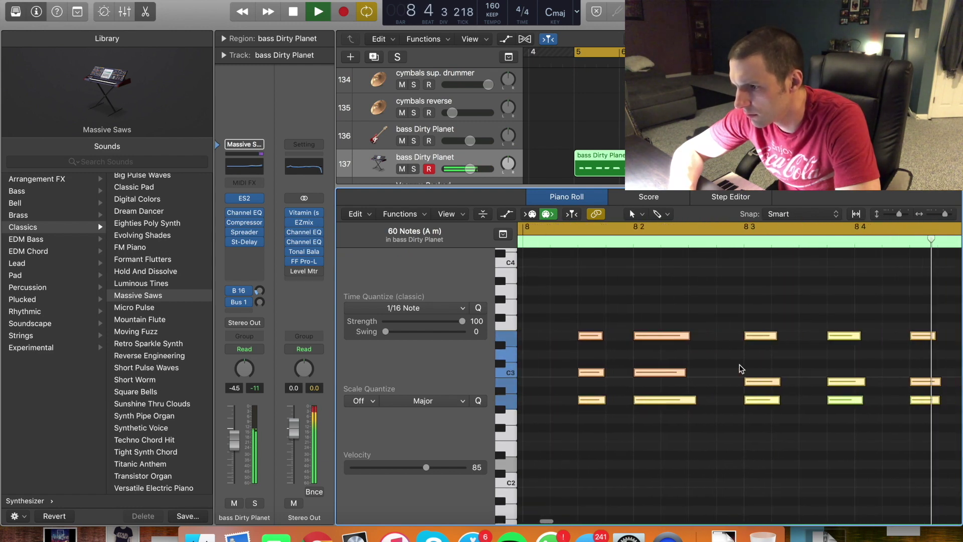
left_click(648, 110)
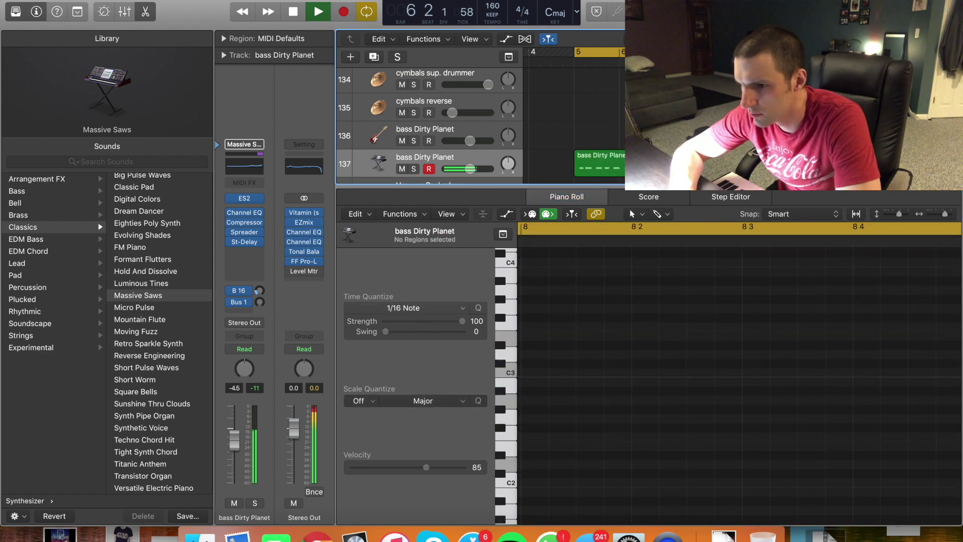
key("e")
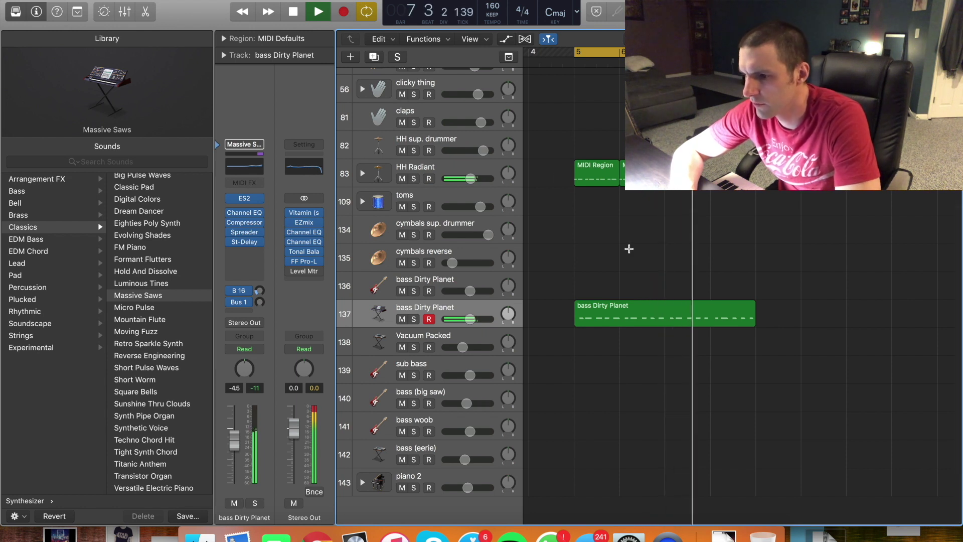
key("space")
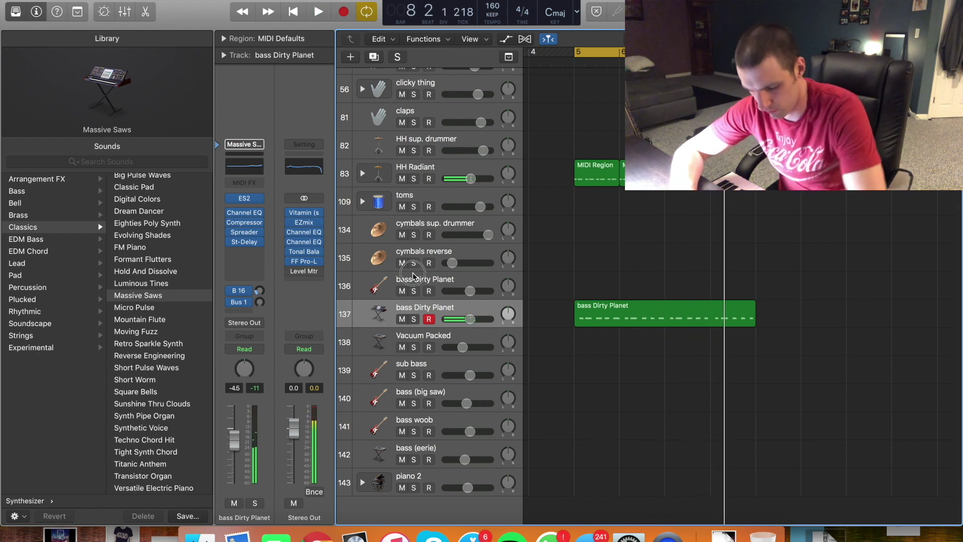
Audition the bass Dirty Planet, sub bass, bass (big saw) and bass woob tracks to compare sounds for the bass line
left_click(413, 273)
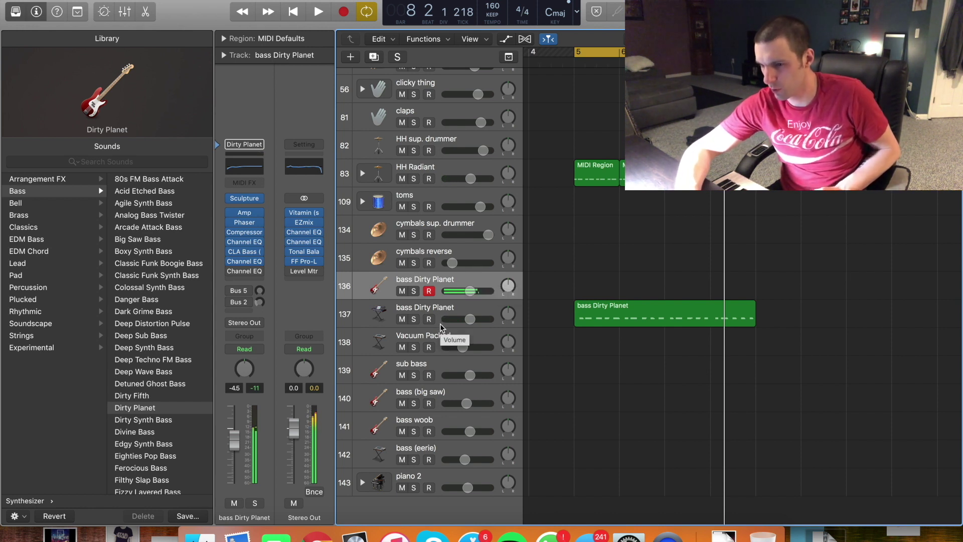
key("space")
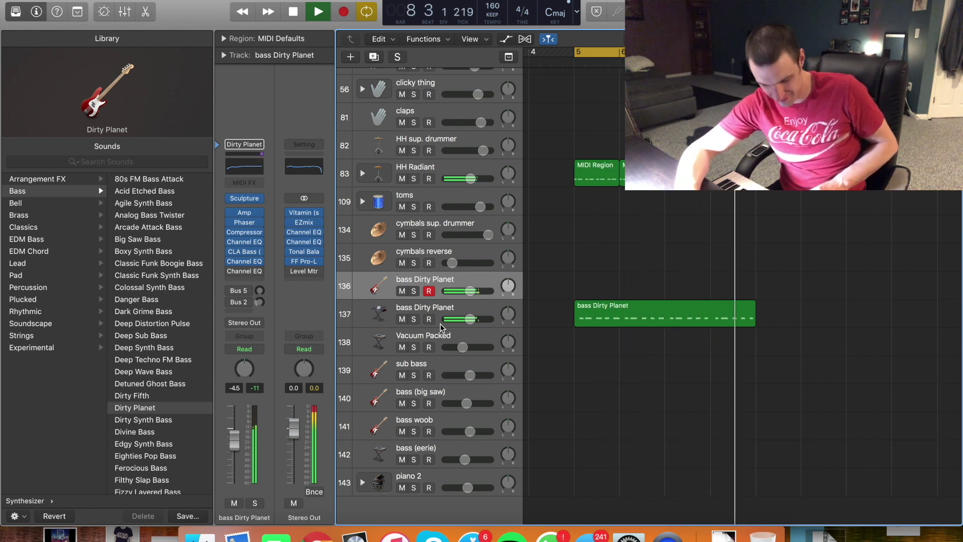
key("space")
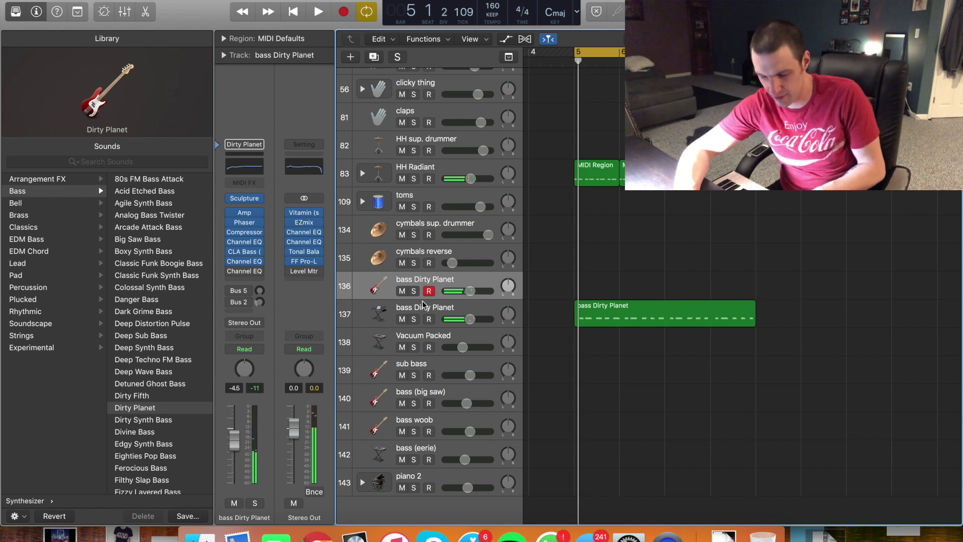
left_click(420, 357)
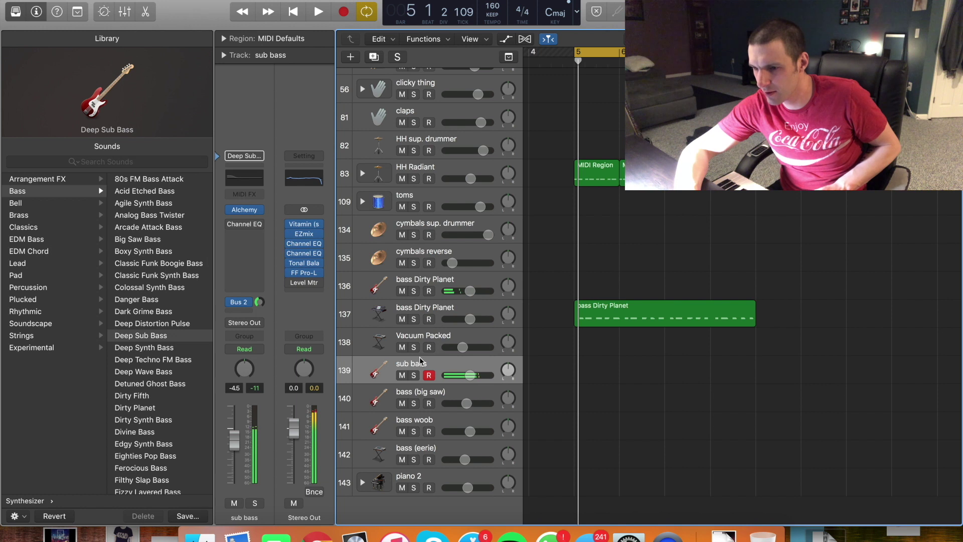
left_click(407, 393)
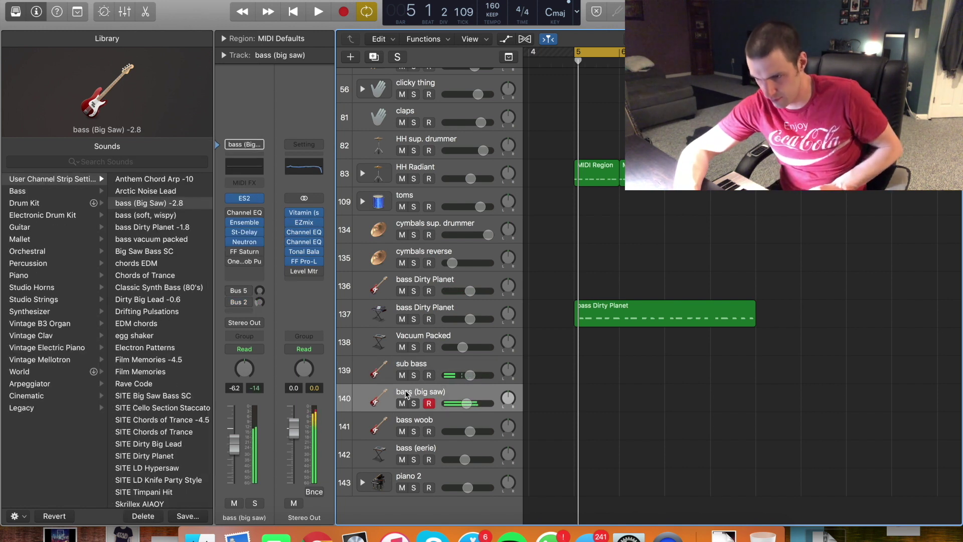
left_click(397, 422)
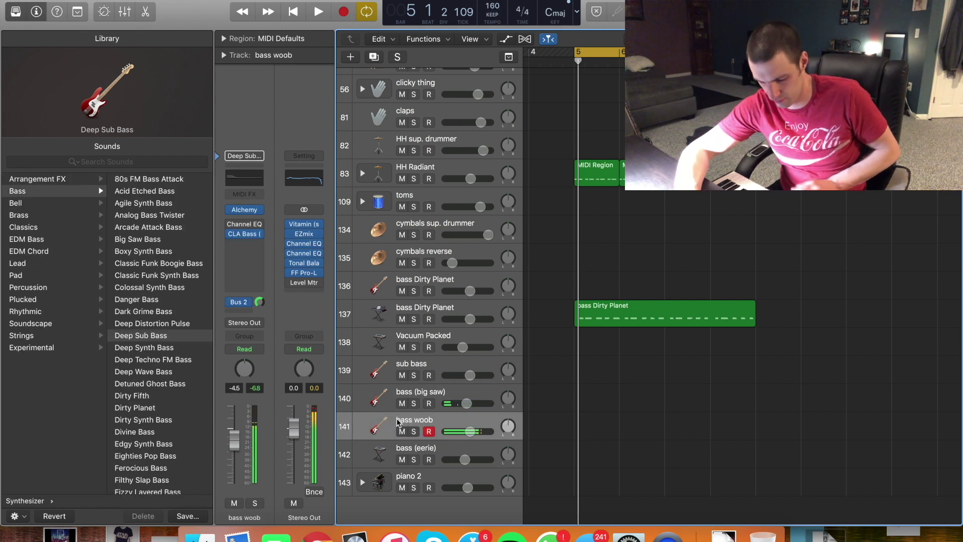
Duplicate the bass (big saw) track with its channel settings
left_click(435, 387)
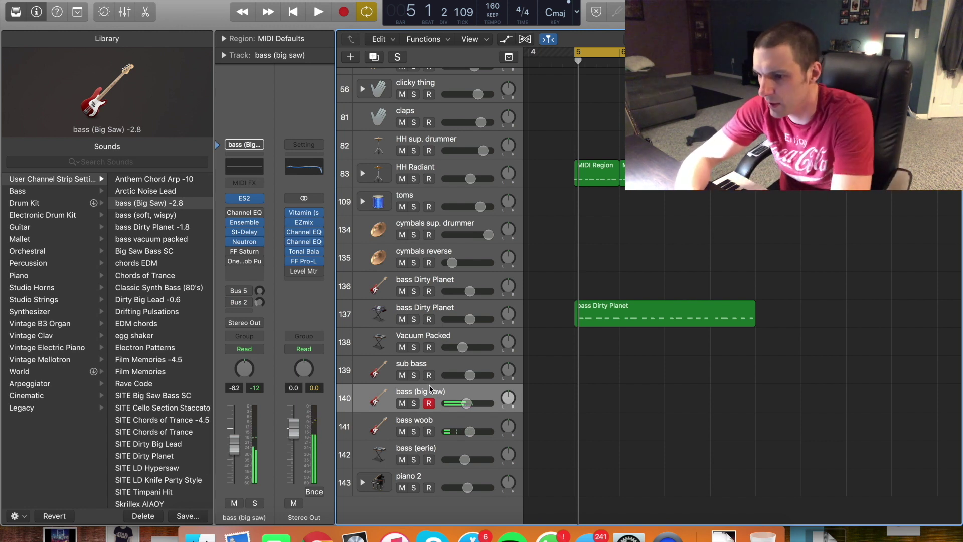
key("super+d")
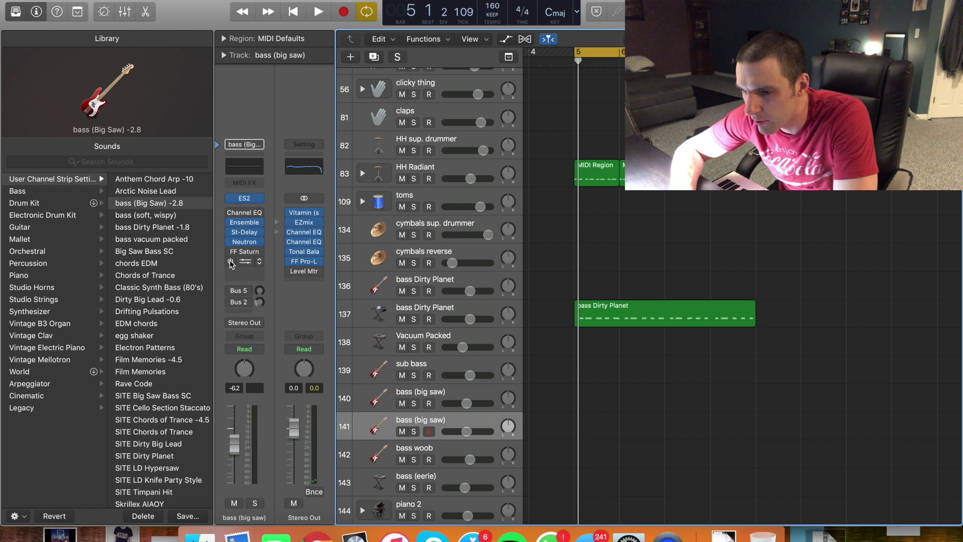
Switch on the OneKnob Pumper effect on the duplicated bass (big saw) track and audition it against the beat
left_click(245, 261)
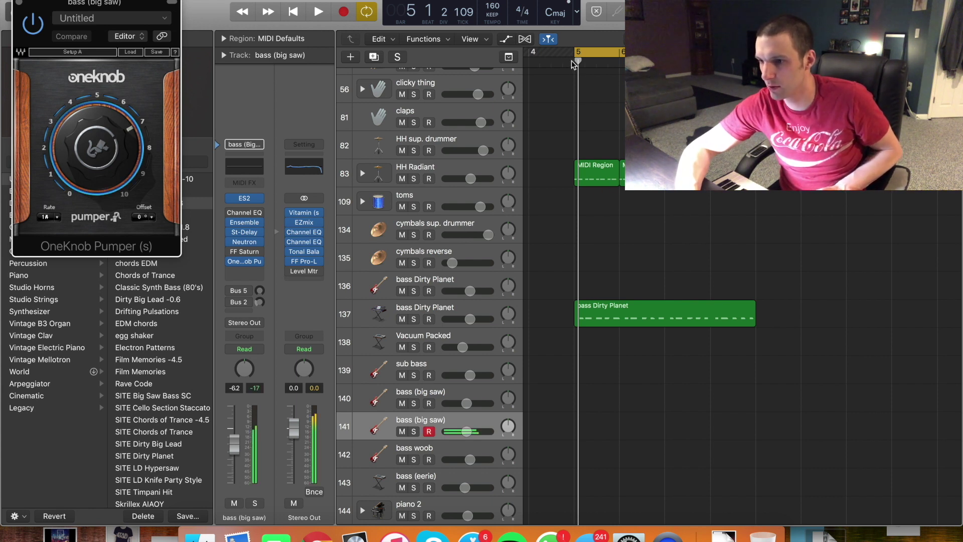
key("space")
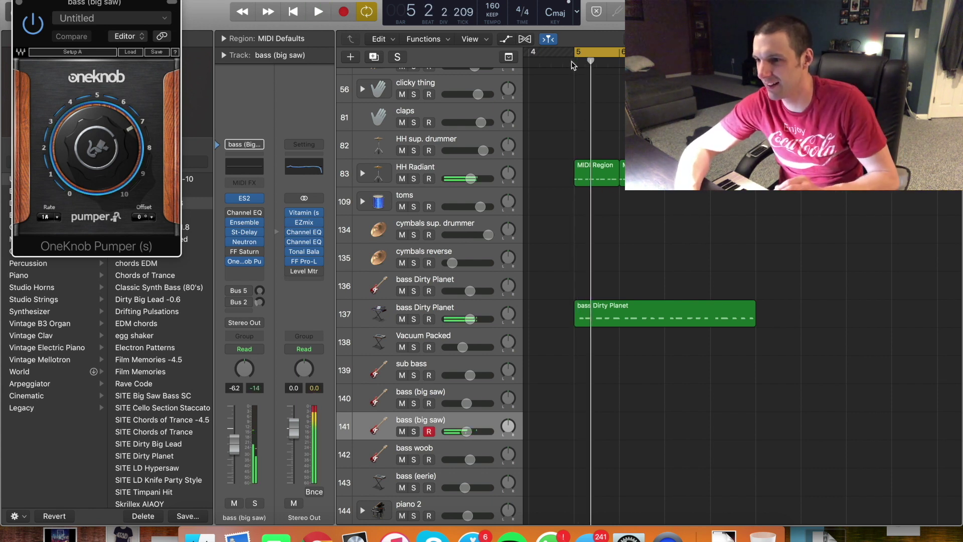
key("space")
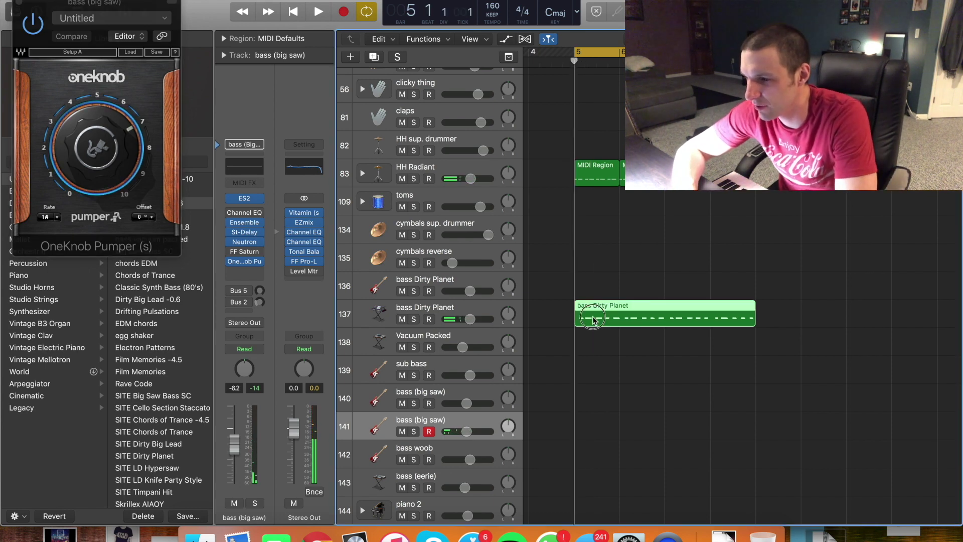
Check the first chord's notes in the bass Dirty Planet region and add a sustained A1 at velocity 127 from bar 5 through bar 8 on the duplicated bass track
double_click(595, 321)
left_click(586, 342)
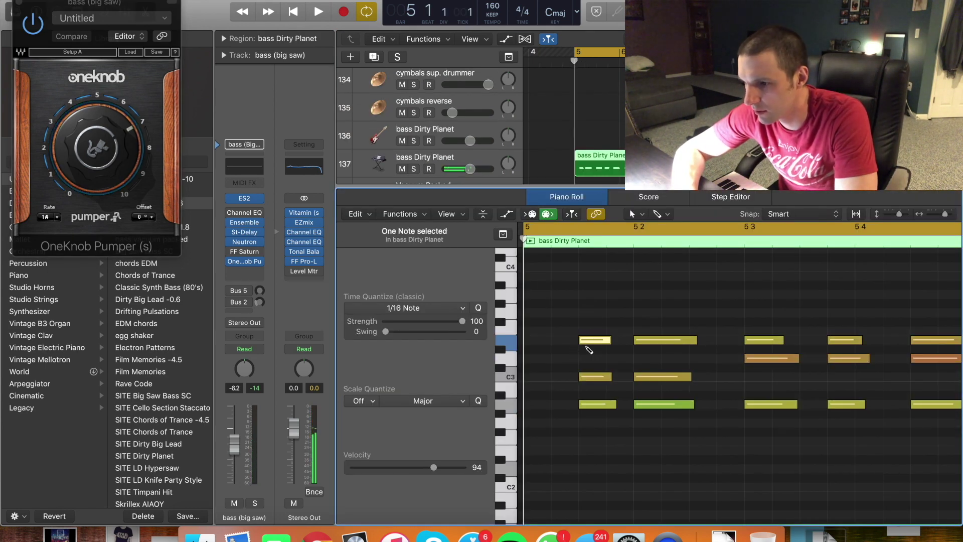
key("space")
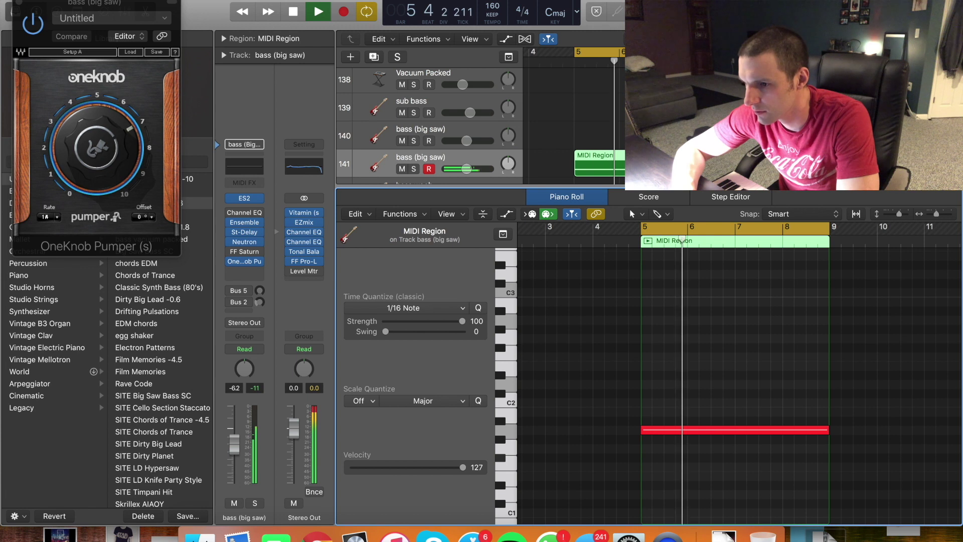
Lower the OneKnob Pumper amount slightly while listening to the sustained bass note, closing the effect and the note editor
key("s")
left_click_drag(96, 148, 112, 136)
key("s")
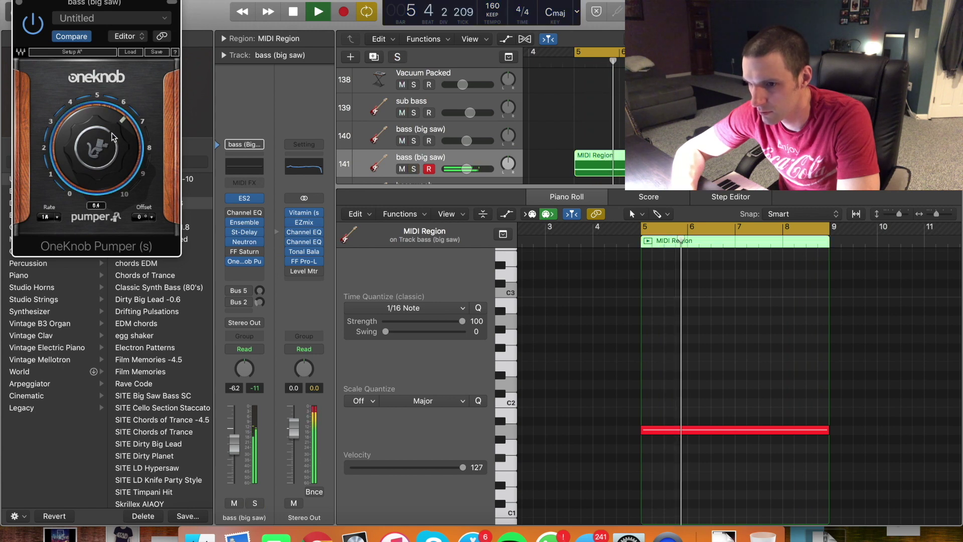
left_click(21, 3)
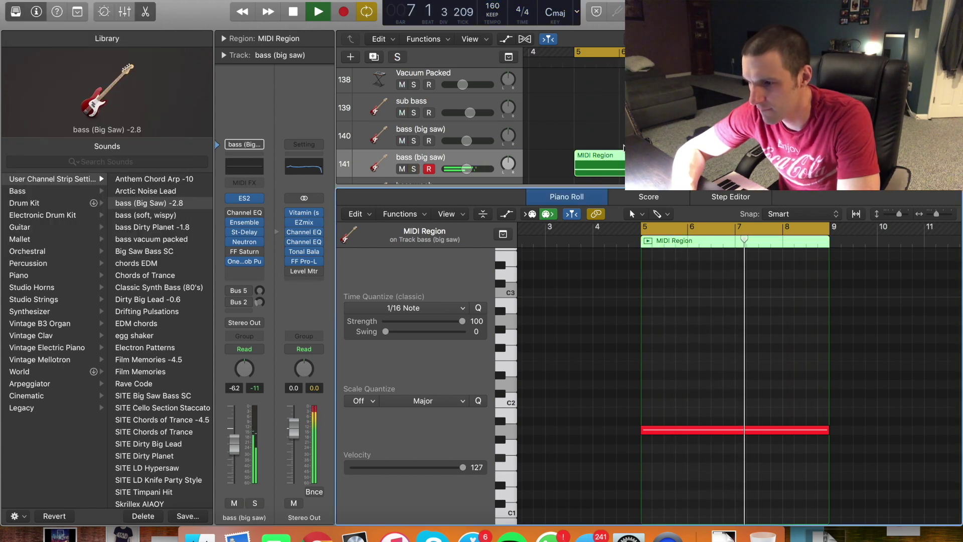
key("e")
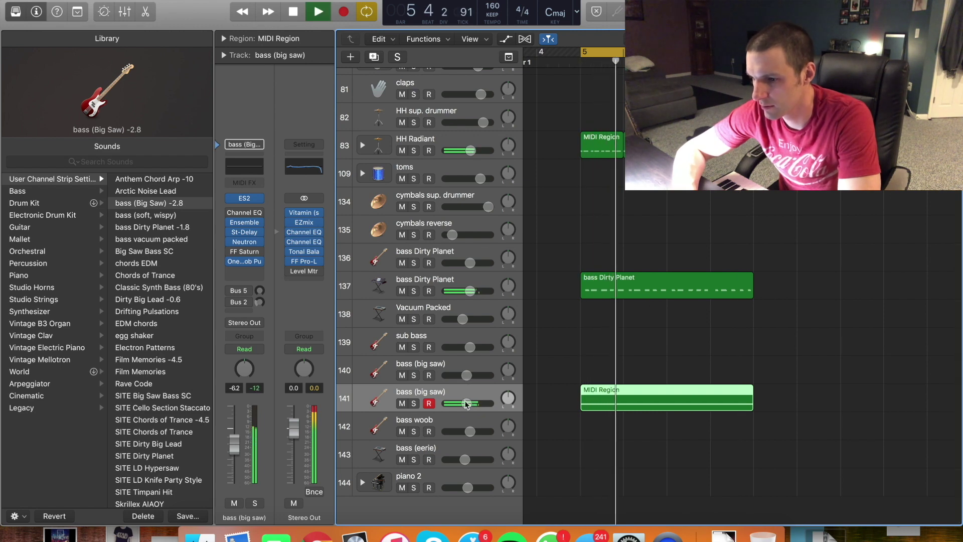
Discard the duplicated bass track and draw an off-beat eighth-note A1 at velocity 127 in a one-bar bass (big saw) region at bar 5
key("space")
left_click(586, 366, "super")
double_click(586, 366)
left_click_drag(663, 450, 686, 452)
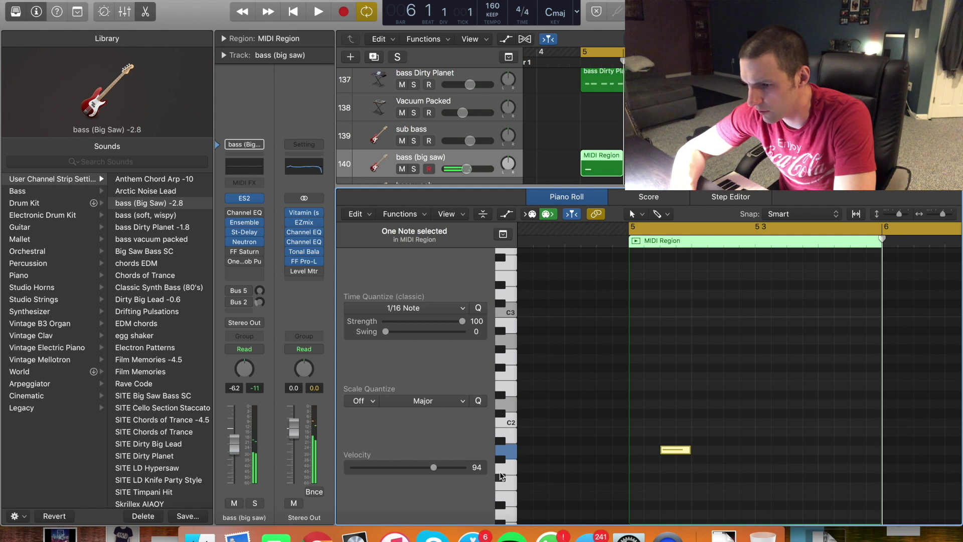
left_click_drag(440, 470, 556, 481)
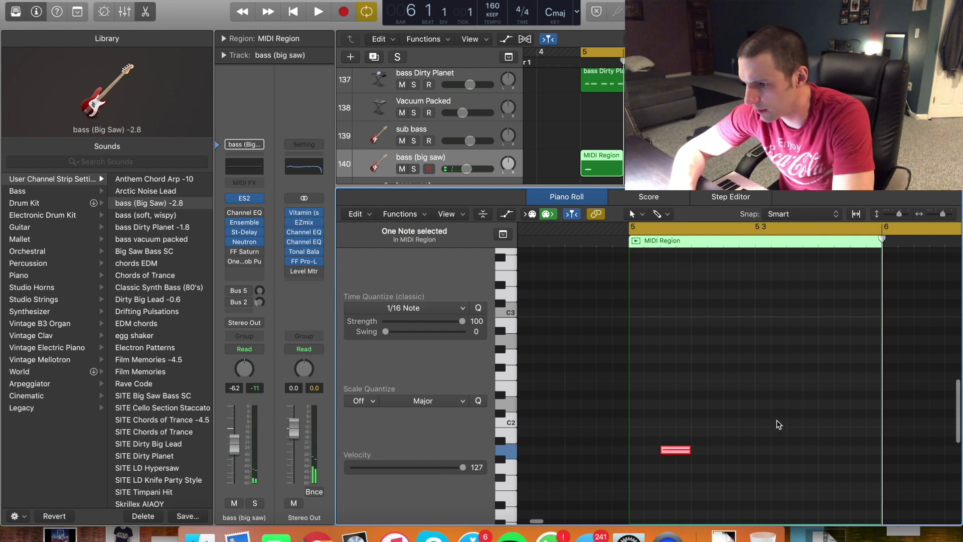
Copy the A1 bass note onto the three remaining off-beats of bar 5
key("super+Left")
left_click(717, 452)
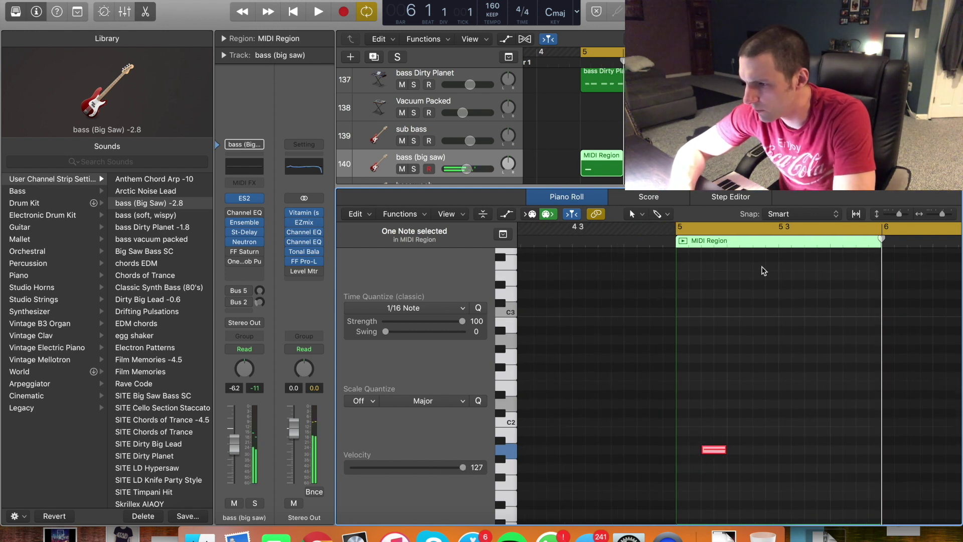
left_click(753, 241)
key("super+v")
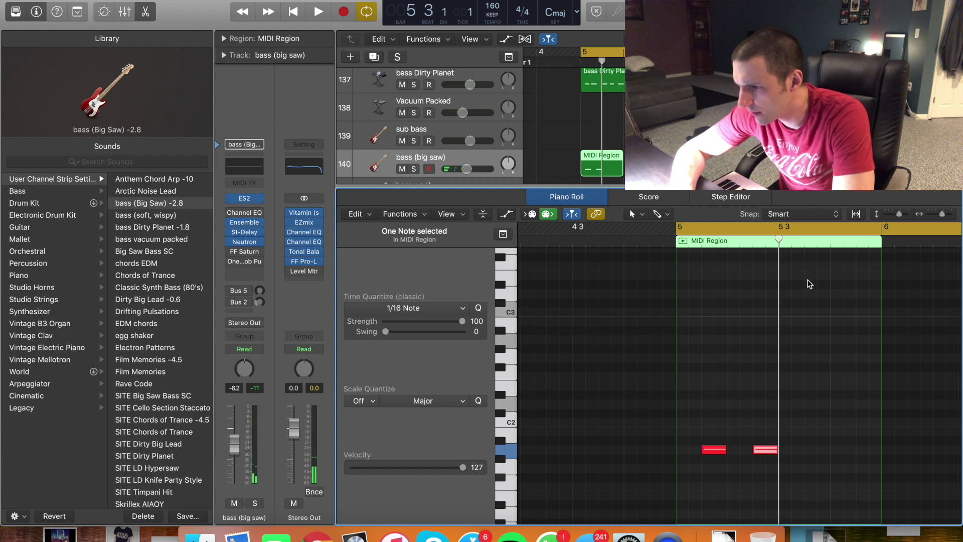
left_click(807, 243)
key("super+v")
left_click(854, 243)
key("super+v")
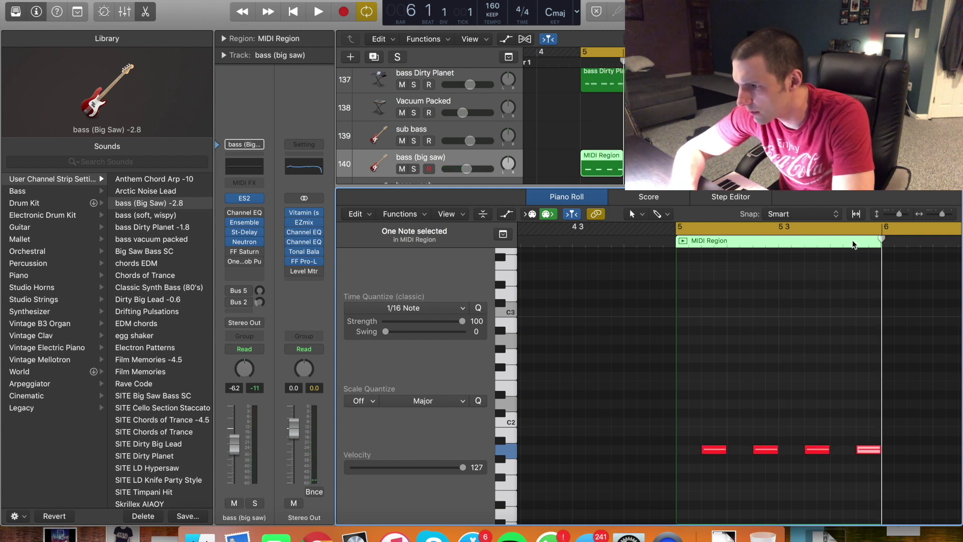
Play back the off-beat bass bar and repeat its region through bar 8, closing the Piano Roll
key("space")
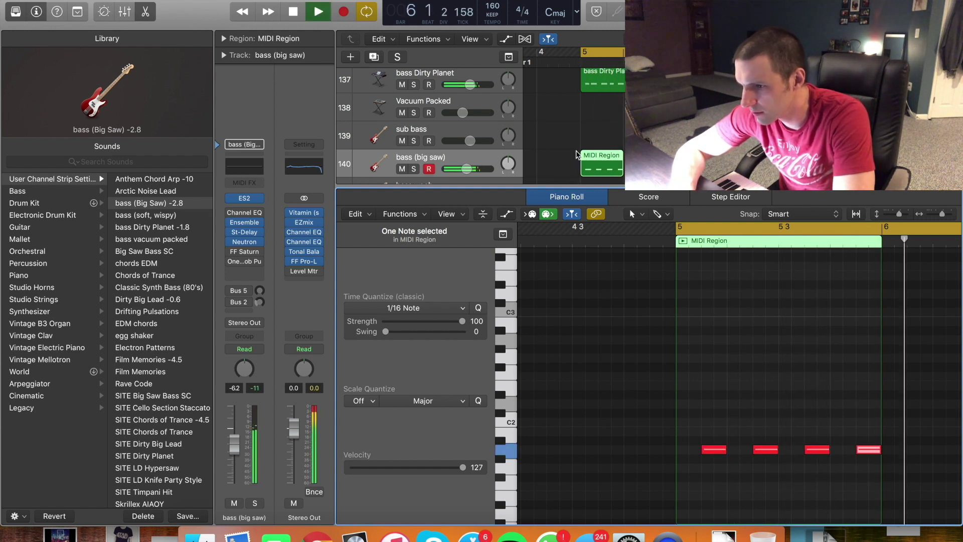
key("space")
left_click(601, 169)
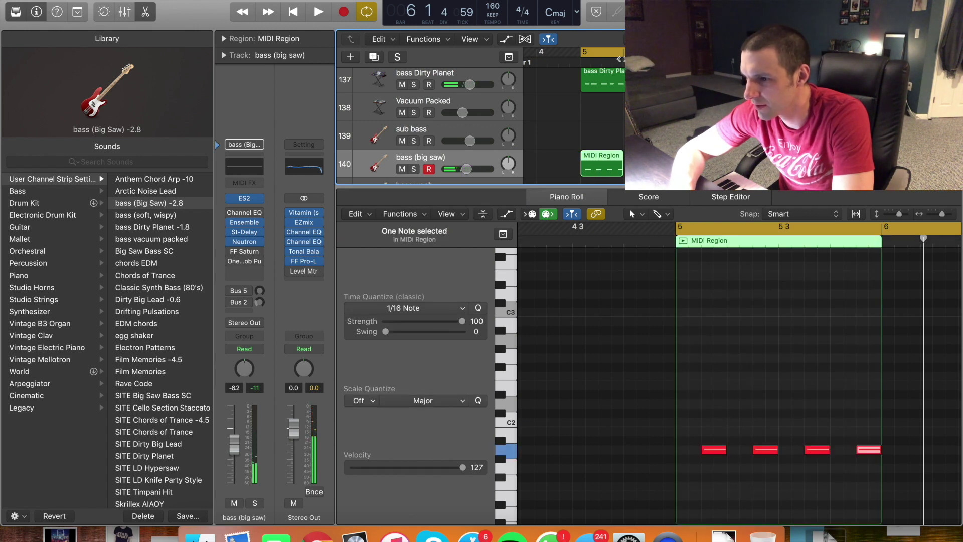
key("space")
key("e")
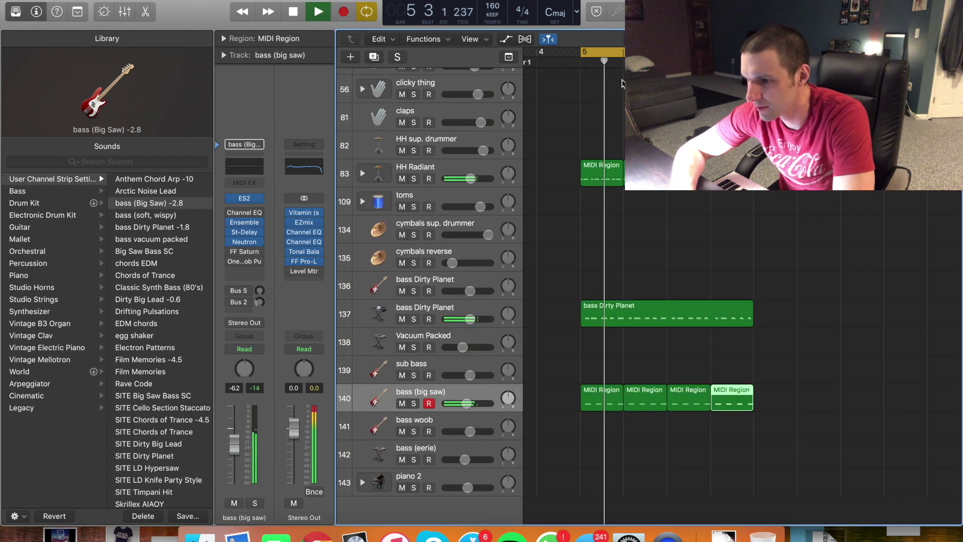
Slightly lower the volume of the bass Dirty Planet chord track, mute it and listen to the bass with the drums
left_click_drag(470, 319, 464, 319)
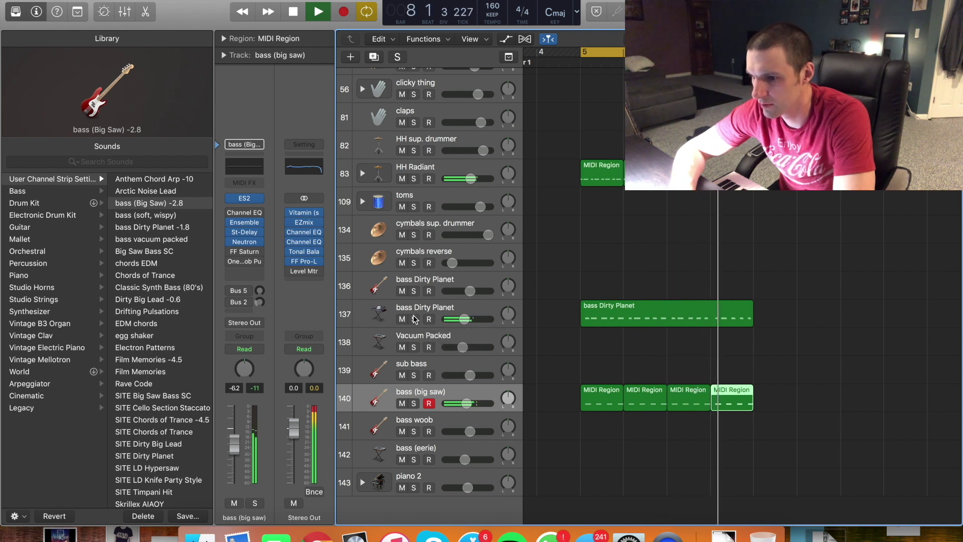
left_click(402, 319)
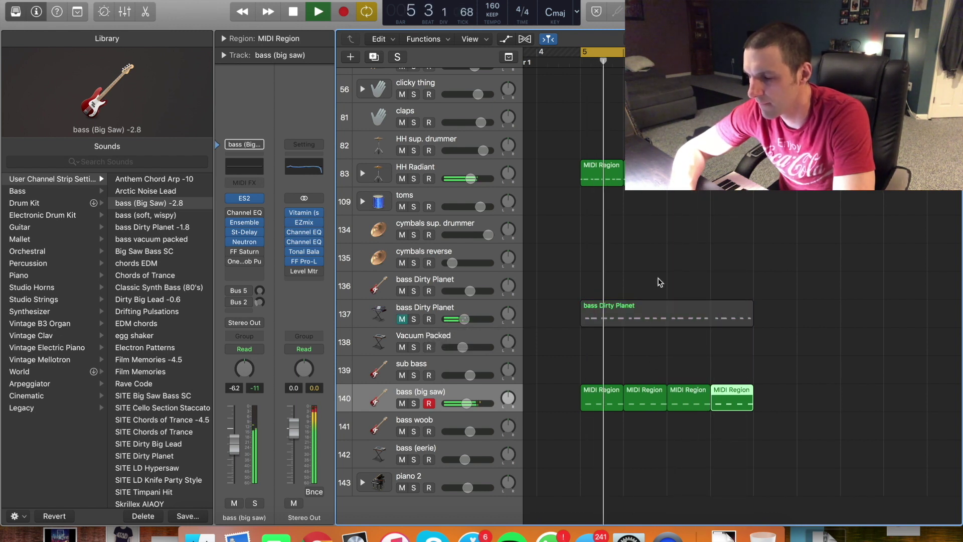
key("space")
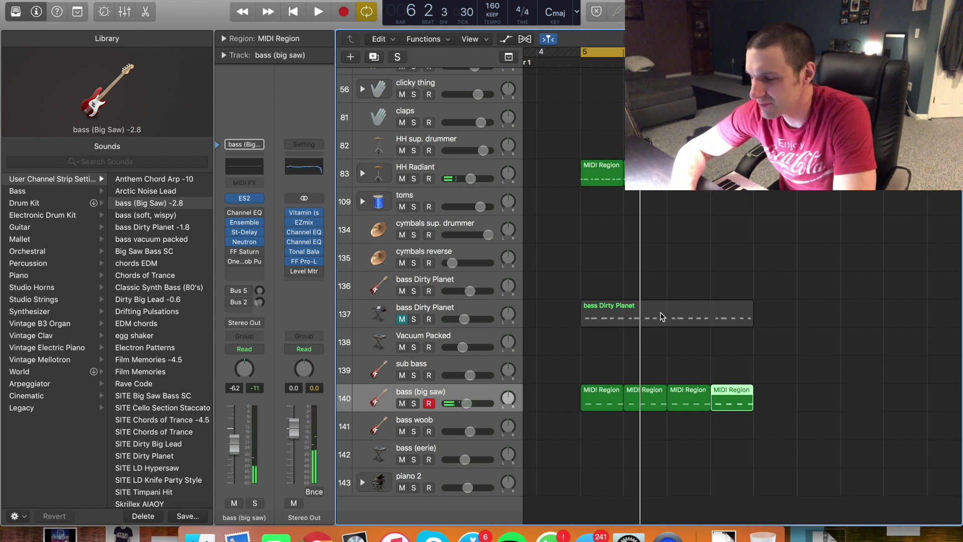
key("space")
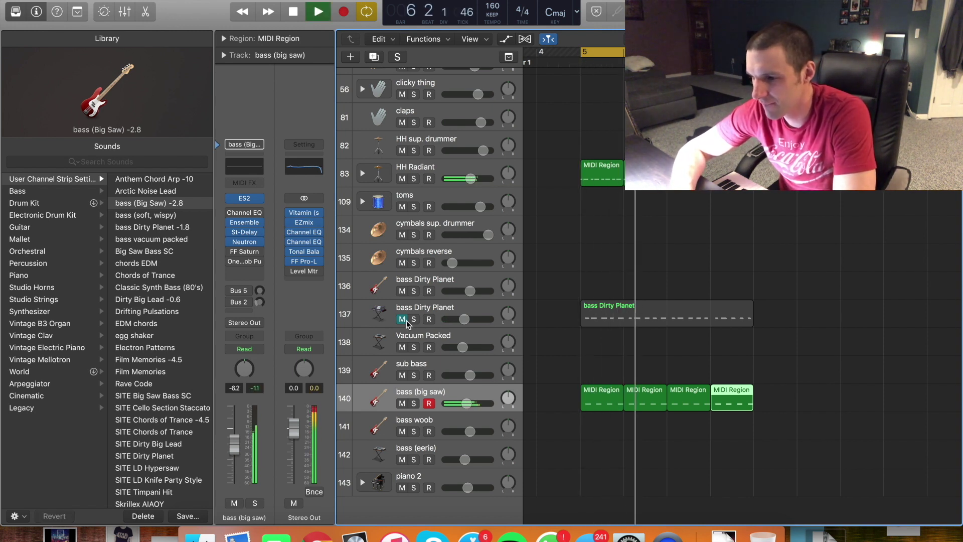
Move the muted bass Dirty Planet chord region to start at bar 9 and replay the bass and drums
left_click(603, 315)
left_click_drag(604, 315, 779, 316)
key("space")
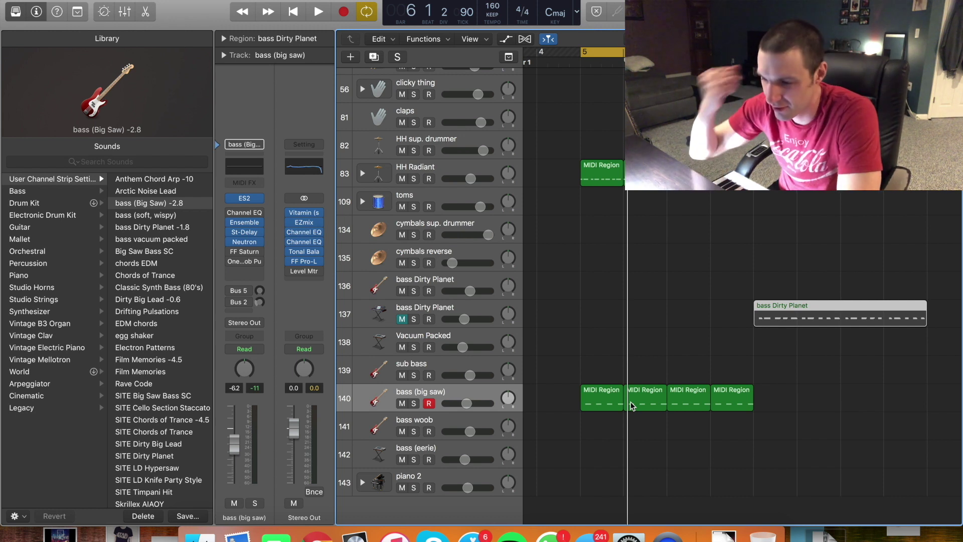
key("space")
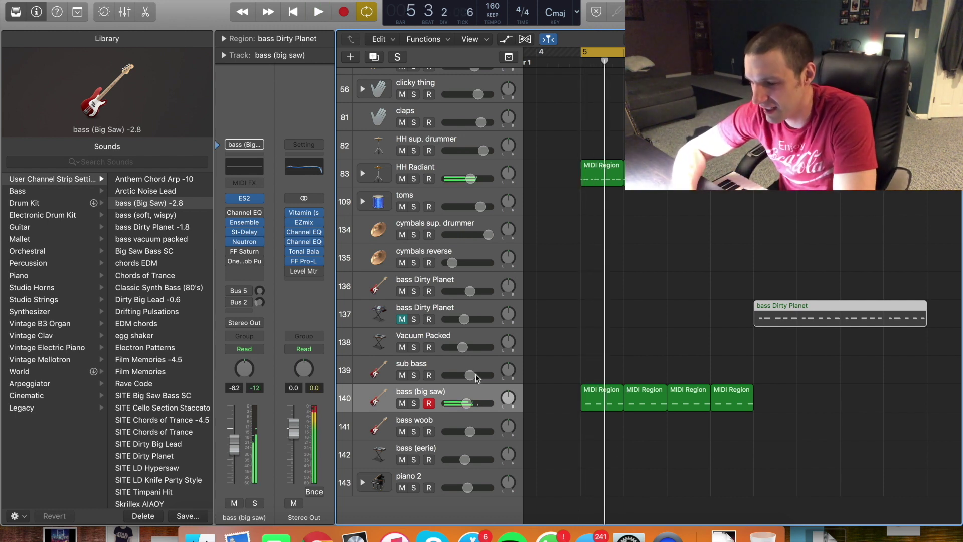
Duplicate the bass (big saw) track and try Experimental synthesizer sounds such as Nostalgic Talking and Sci-Fi Communications on it with the beat
key("super+d")
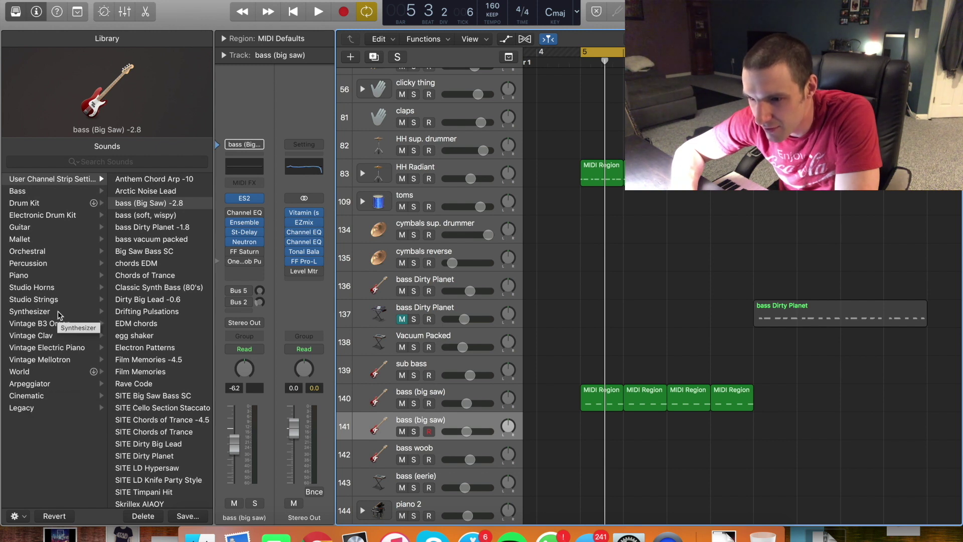
left_click(38, 313)
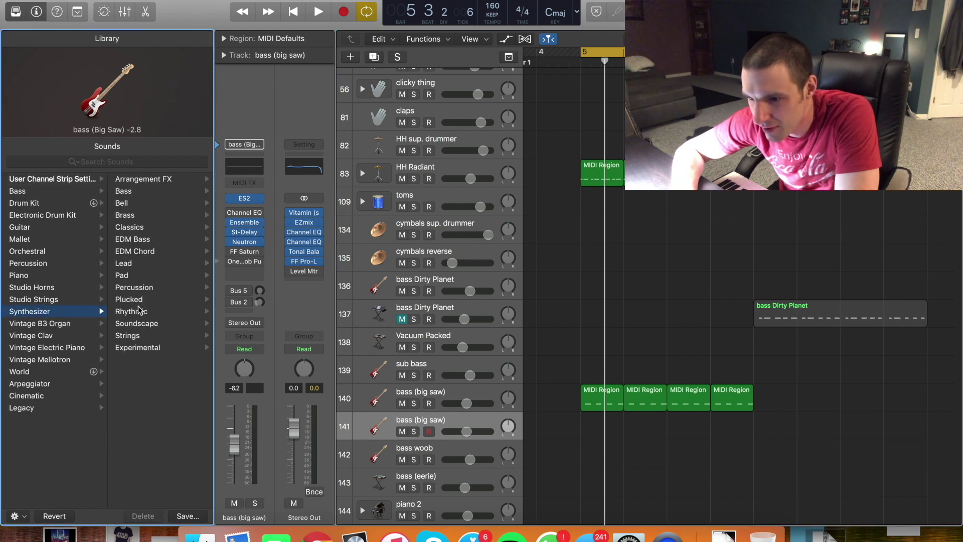
left_click(136, 346)
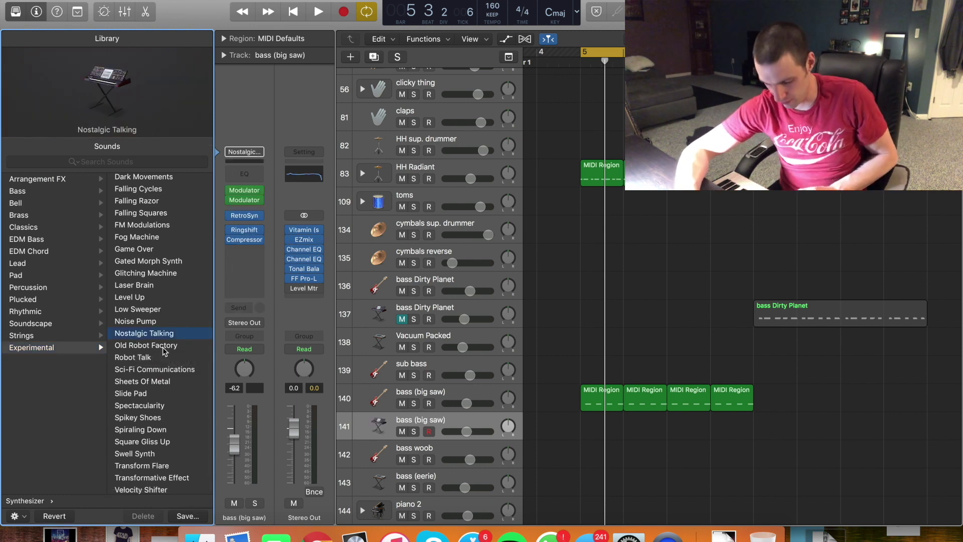
left_click(153, 370)
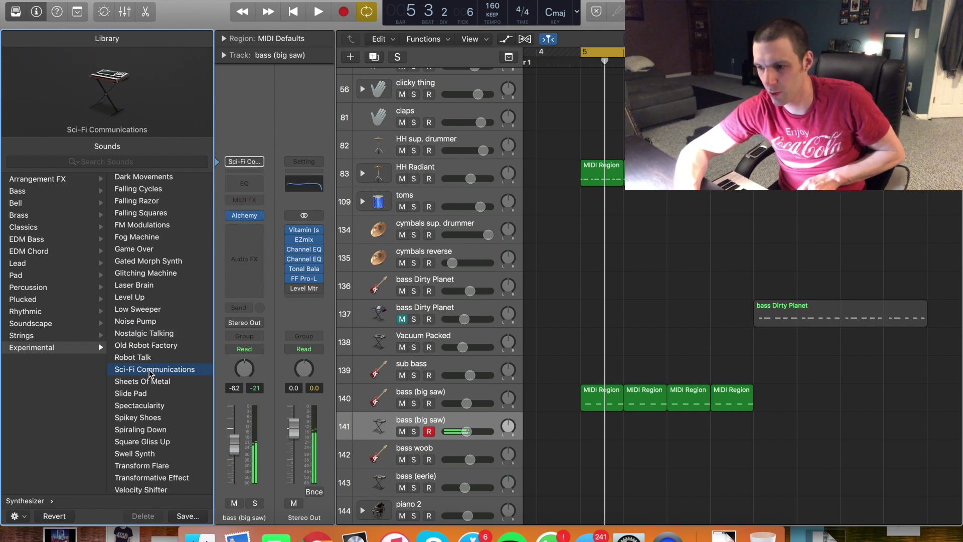
key("space")
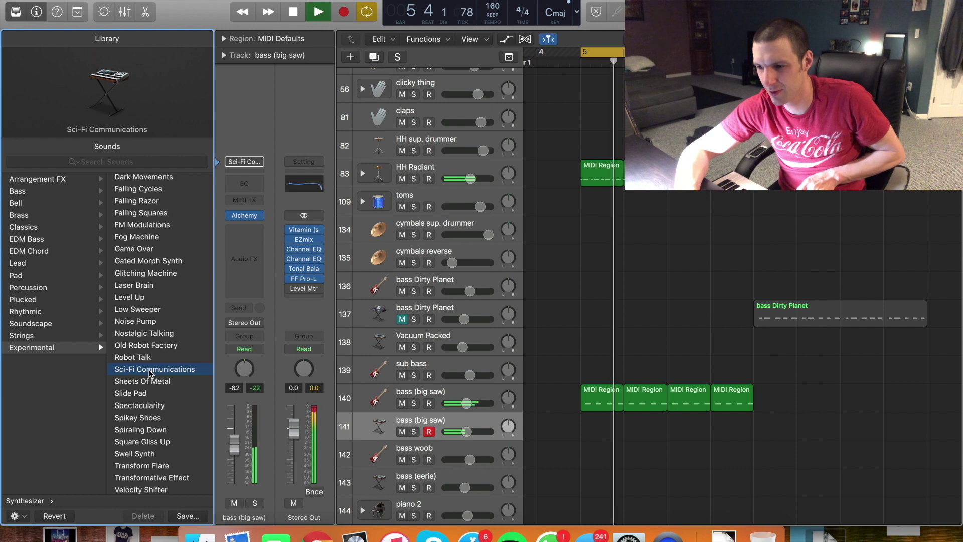
key("space")
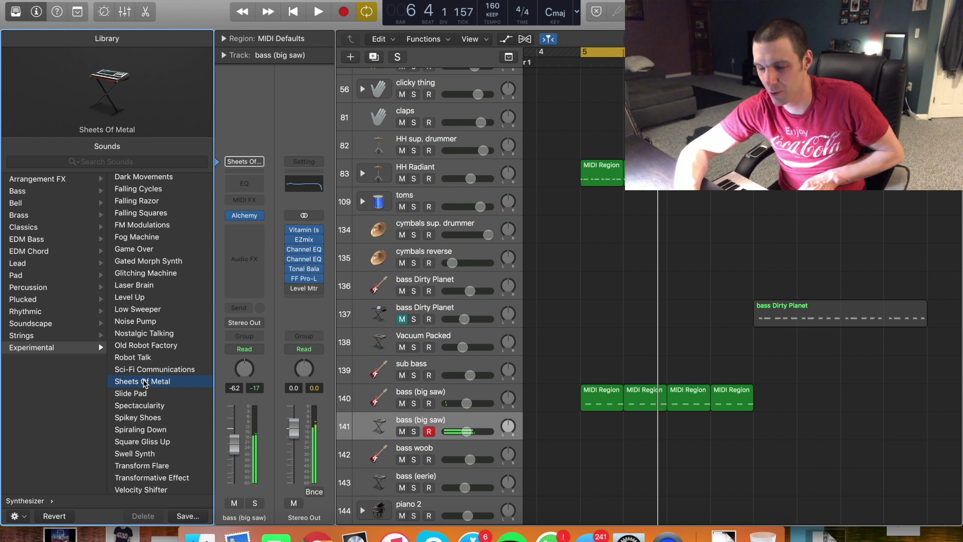
Audition the Spectacularity, Spikey Shoes, Spiraling Down and Swell Synth sounds on the duplicated track
left_click(144, 405)
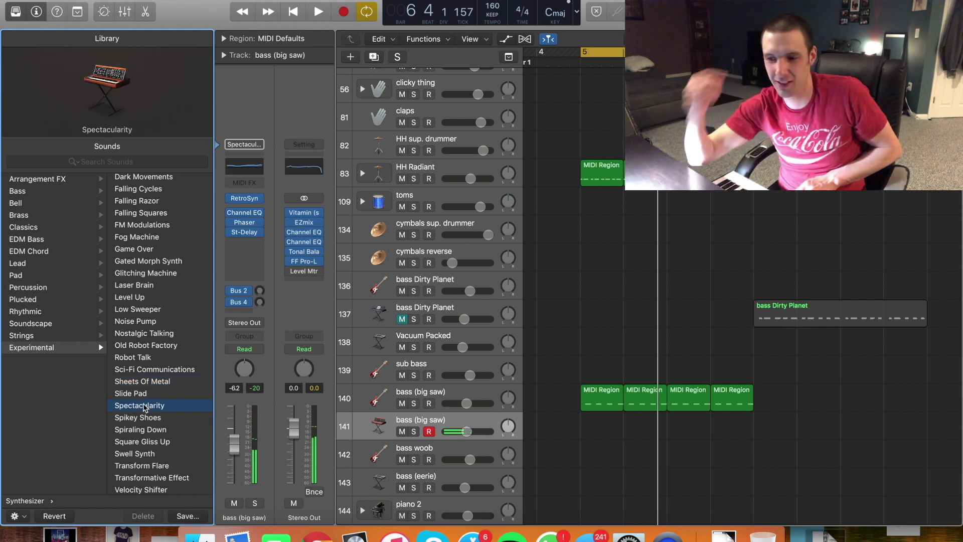
left_click(137, 417)
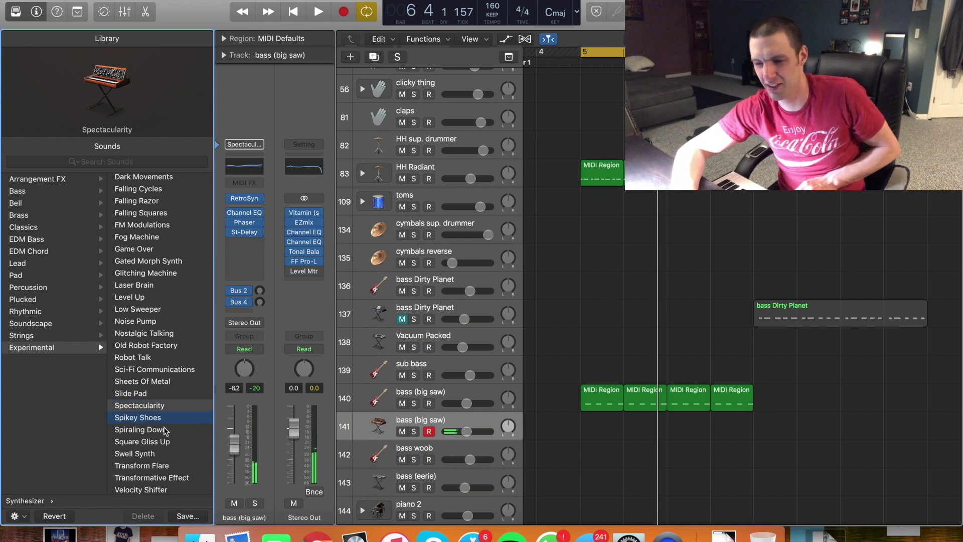
left_click(159, 431)
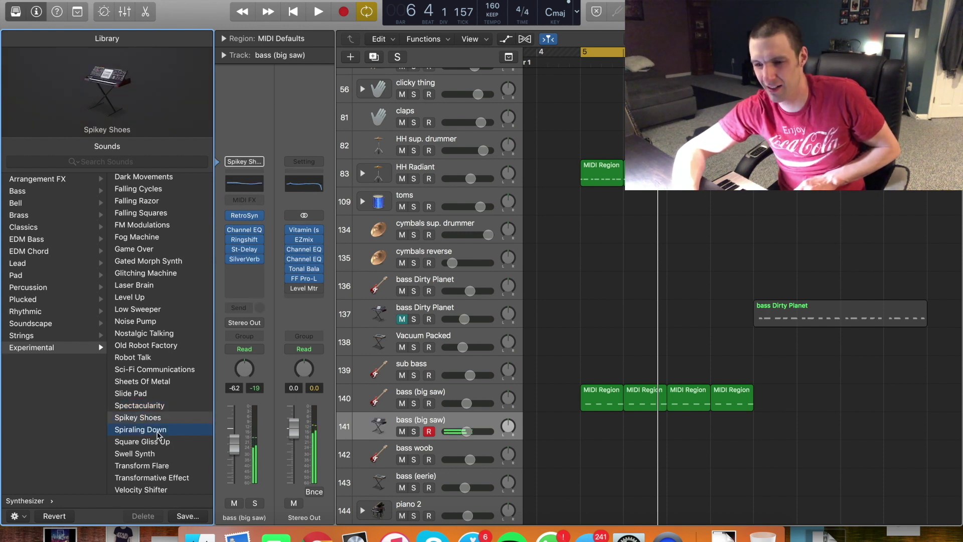
key("Down")
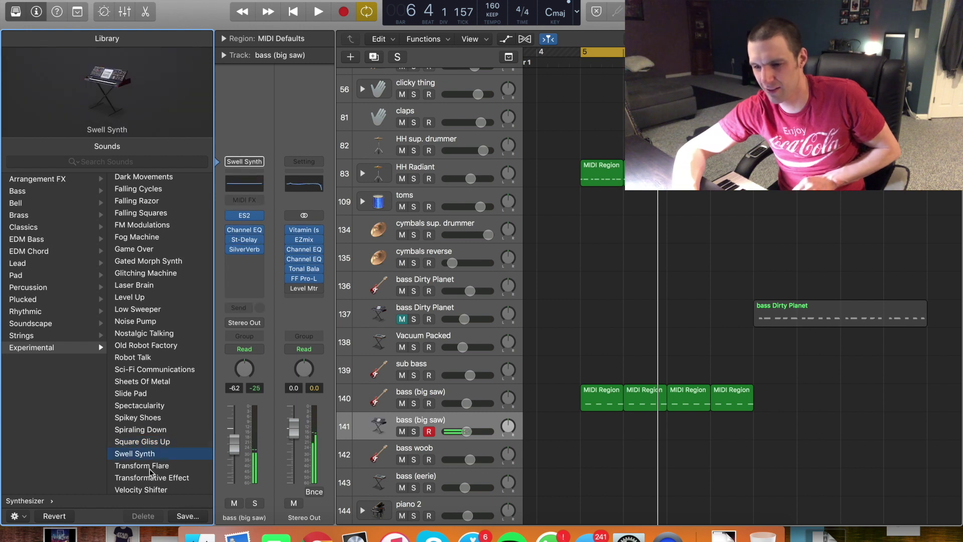
Audition the Transform Flare sound along with the beat, and load Transformative Effect on the duplicated track
scroll(151, 471, "down", 1)
left_click(144, 456)
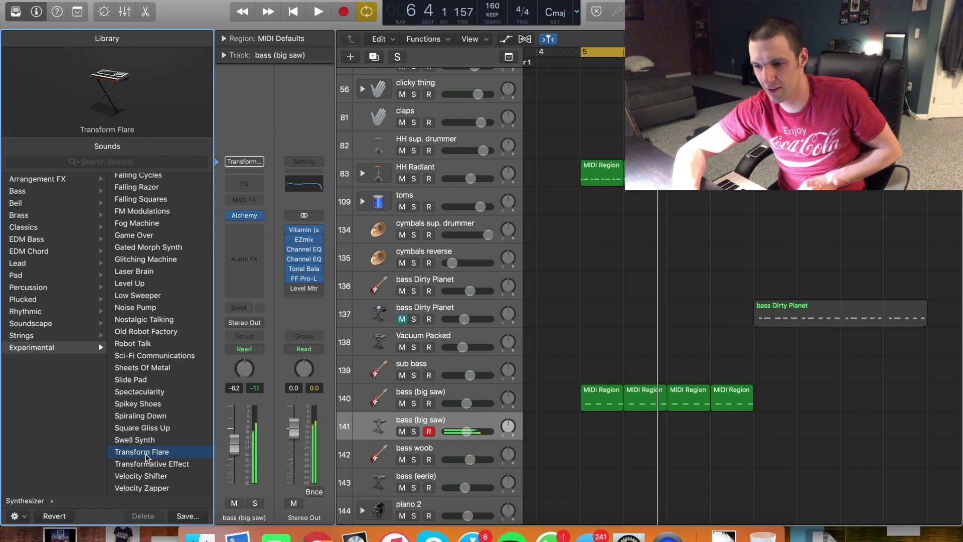
key("space")
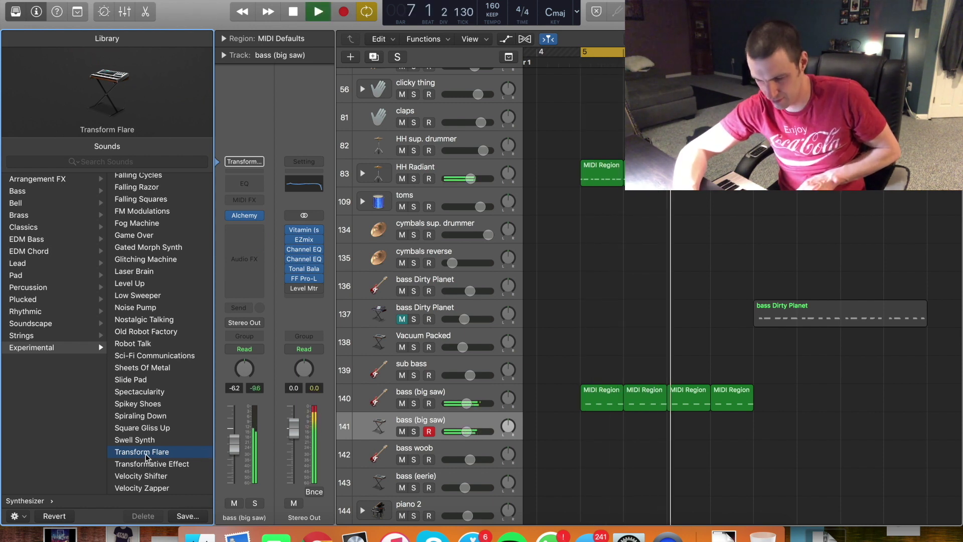
key("space")
left_click(138, 466)
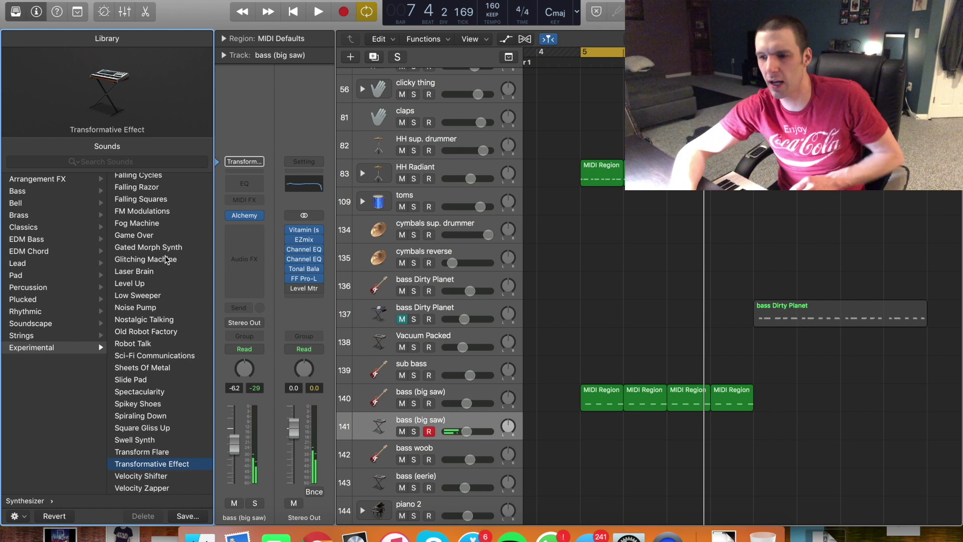
Replace Alchemy with Massive on the duplicated bass (big saw) track and load its Voca Scream preset
left_click(258, 215)
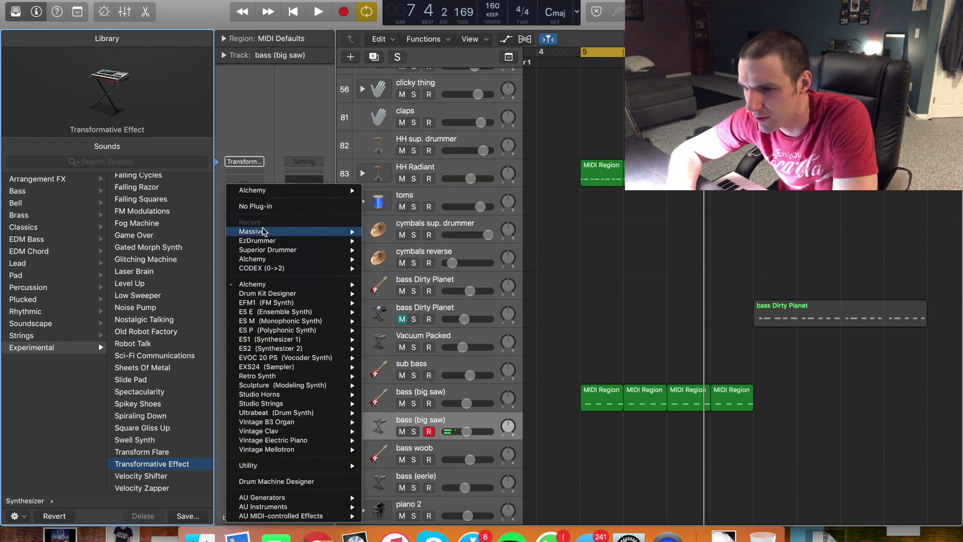
key("Escape")
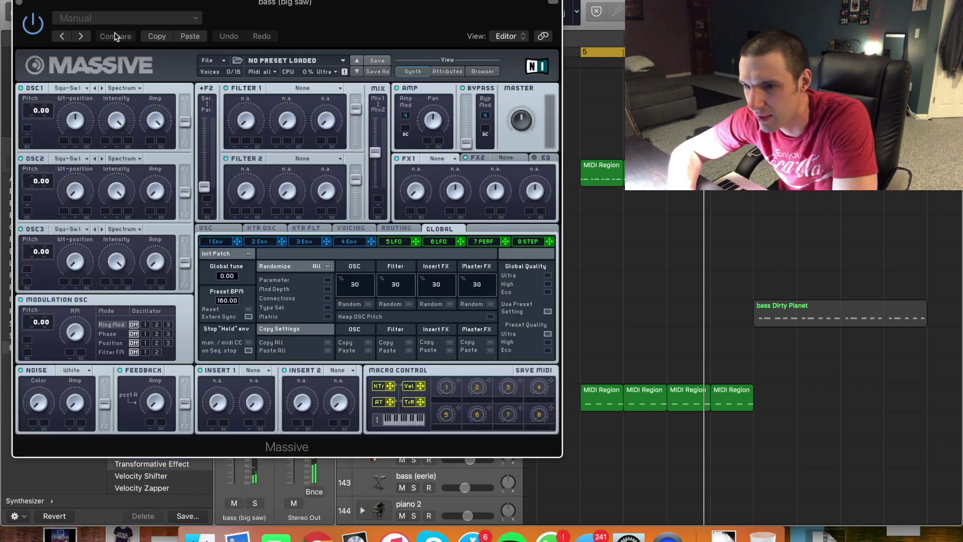
left_click(114, 32)
scroll(123, 433, "down", 10)
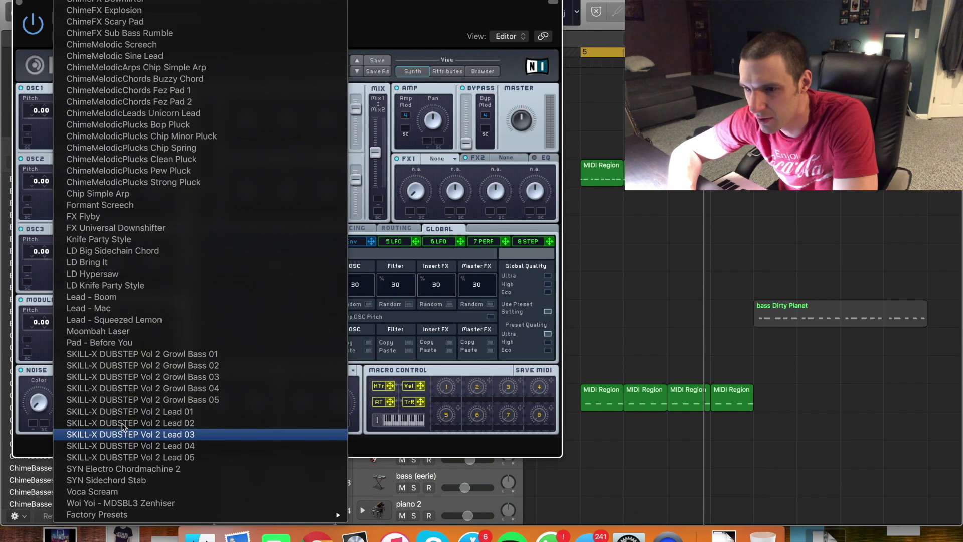
left_click(98, 495)
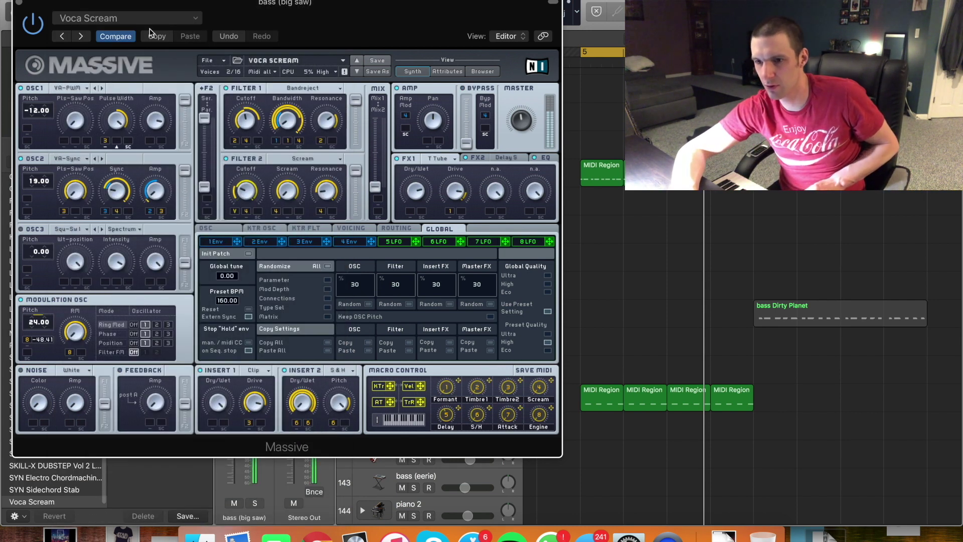
Audition the Massive presets from SYN Sidechord Stab back through SKILL-X DUBSTEP Vol 2 Lead 05 to Lead 01
left_click(63, 37)
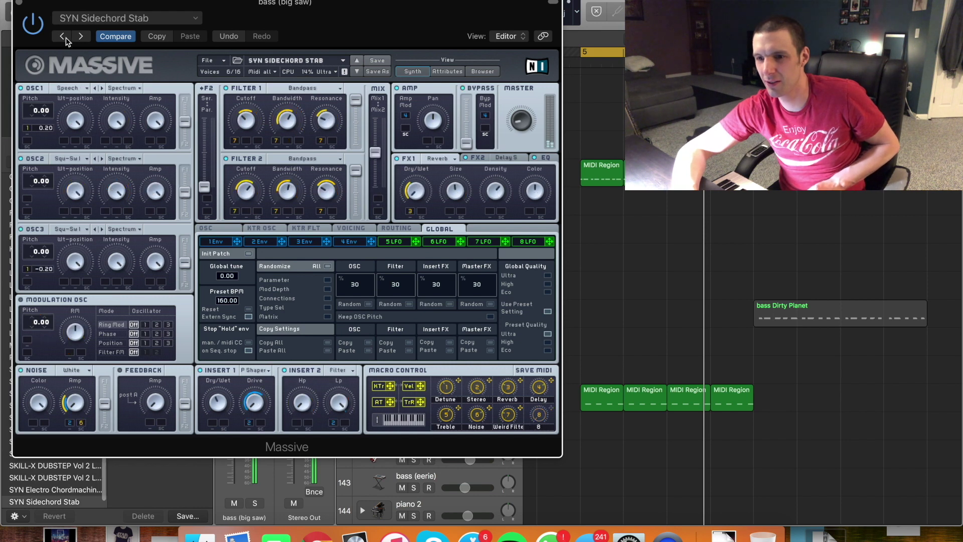
left_click(62, 37)
left_click(63, 36)
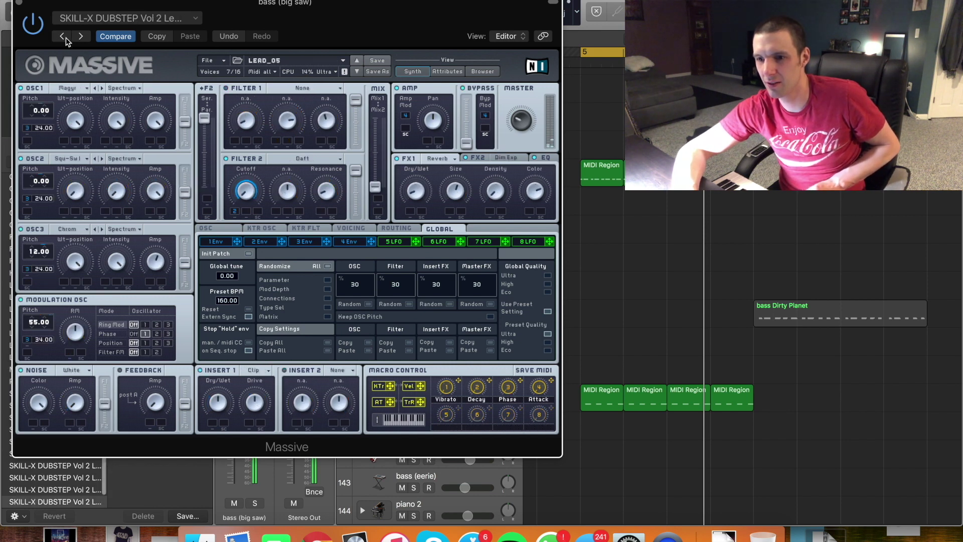
left_click(63, 36)
left_click(64, 37)
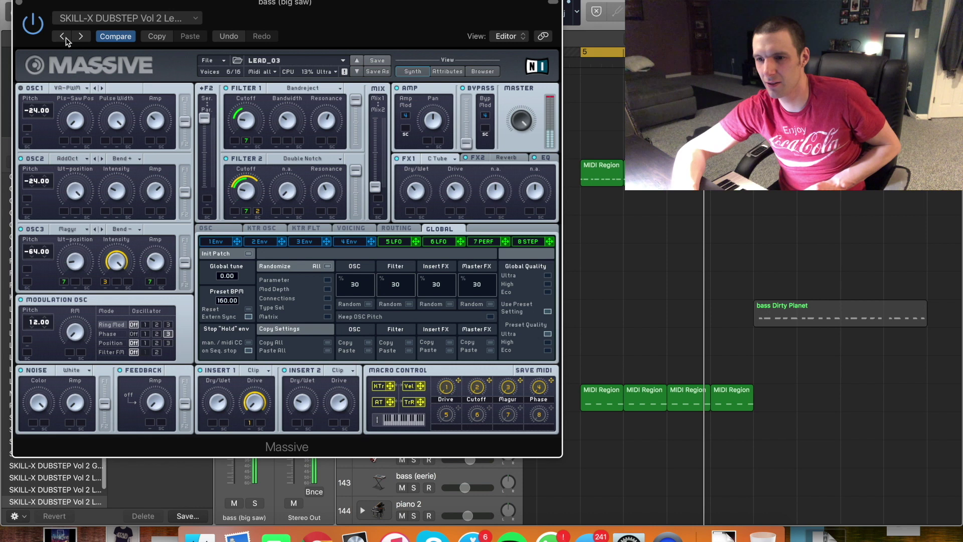
left_click(64, 36)
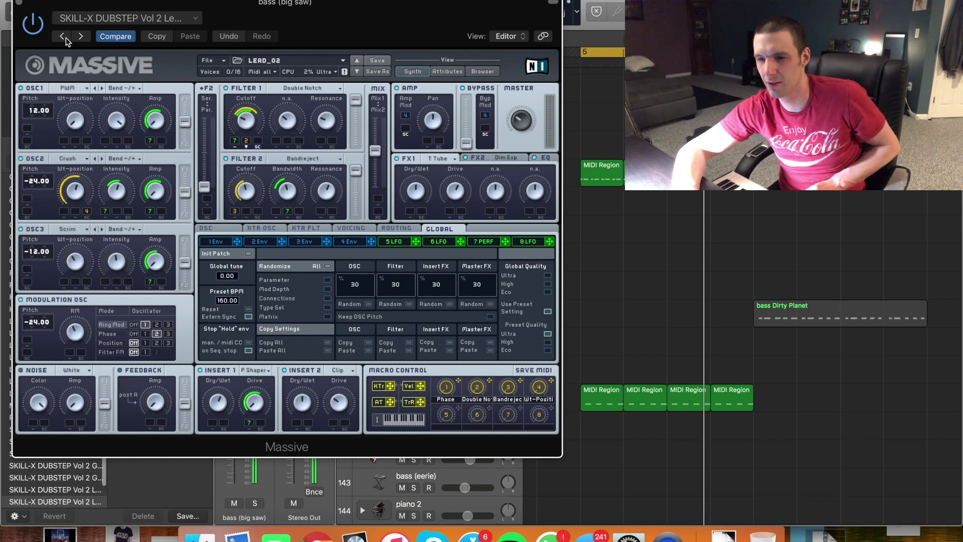
left_click(63, 37)
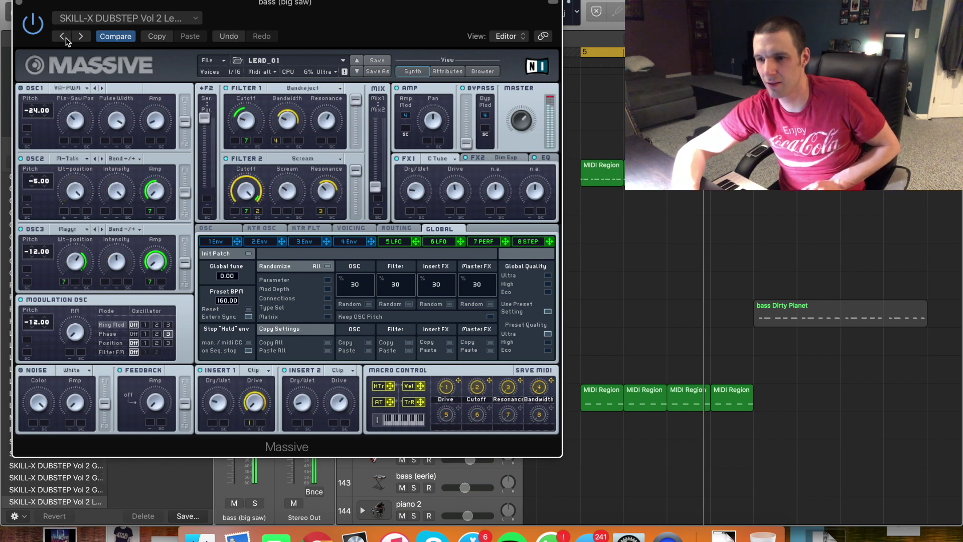
Try the SKILL-X DUBSTEP Vol 2 Growl Bass presets in reverse order and load Pad - Before You in Massive
left_click(63, 37)
left_click(63, 36)
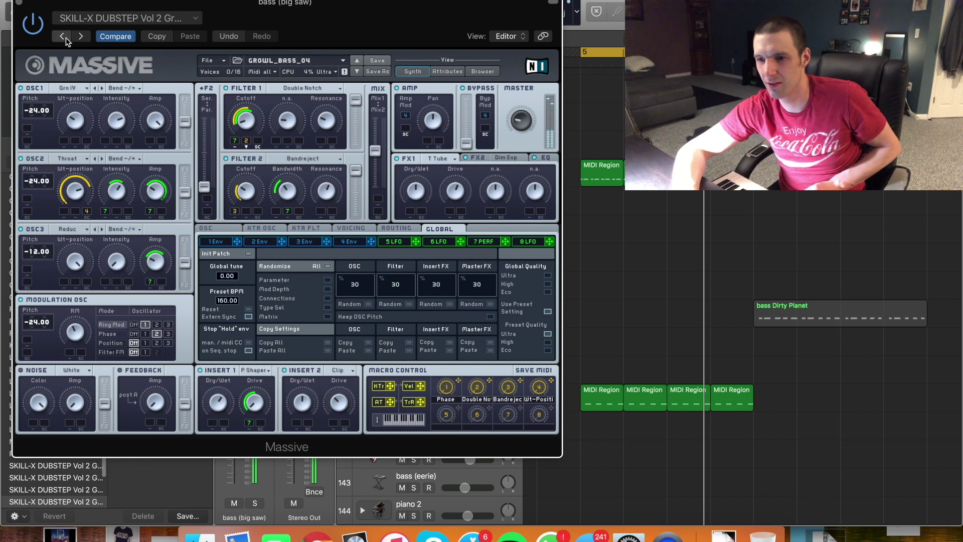
left_click(63, 37)
left_click(63, 36)
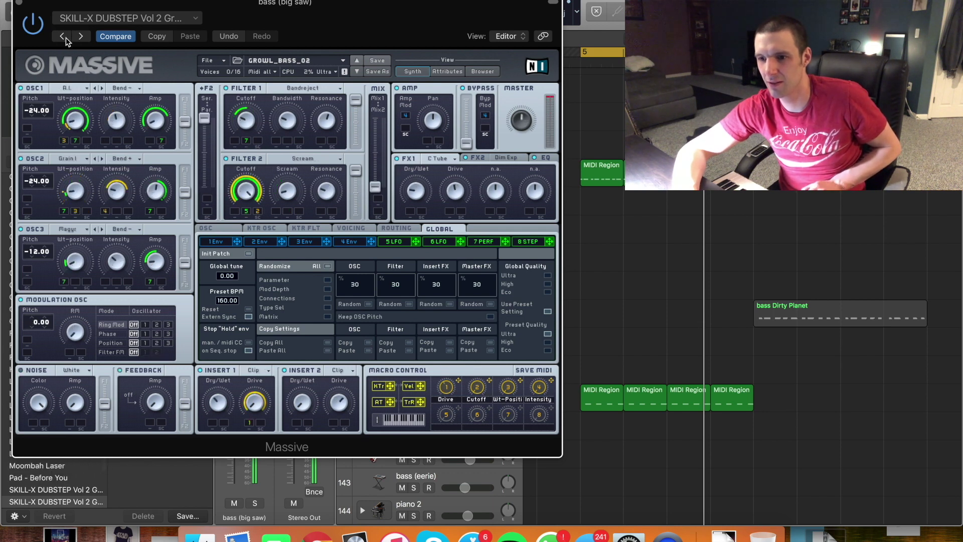
left_click(63, 36)
left_click(63, 37)
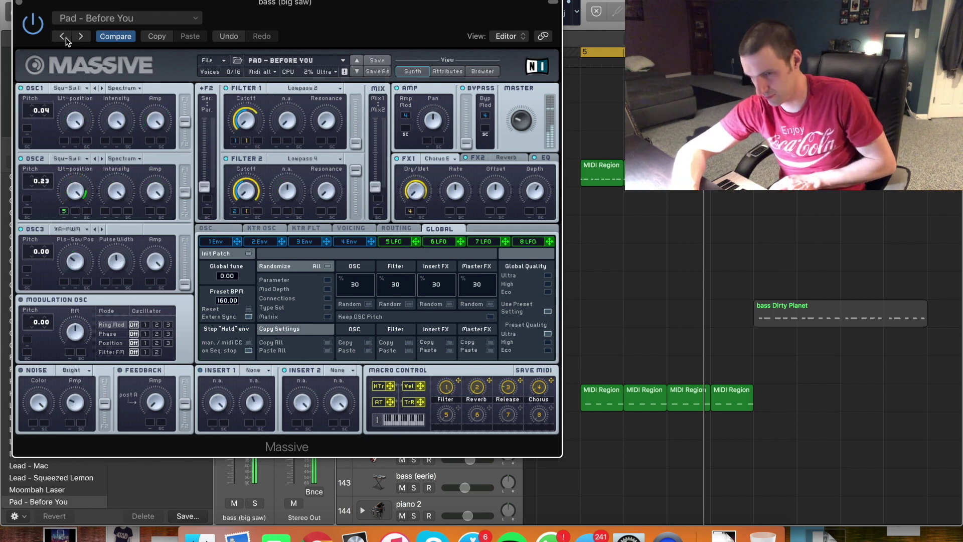
Close Massive, duplicate the track and rename the upper of the two Massive tracks as synth
left_click(16, 4)
left_click(436, 417)
key("super+d")
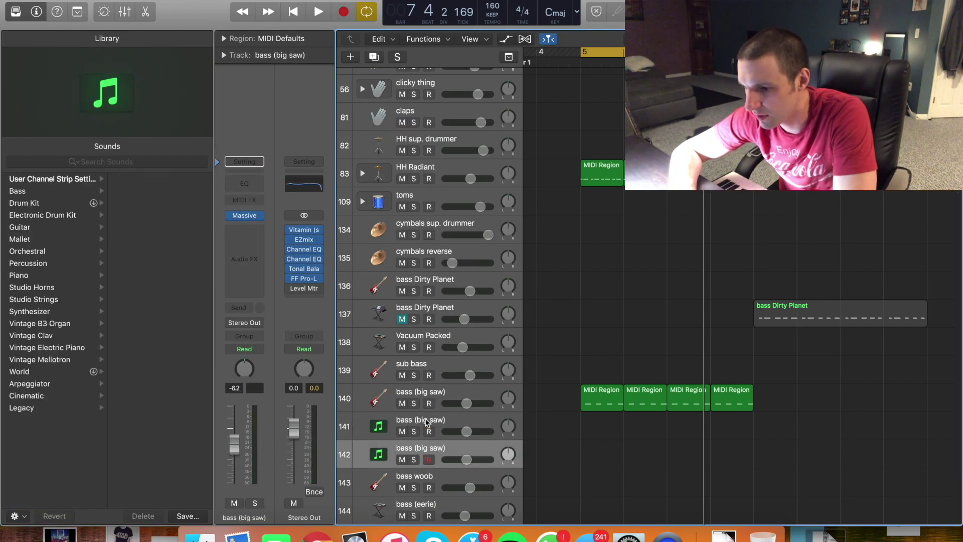
double_click(435, 421)
type("syn")
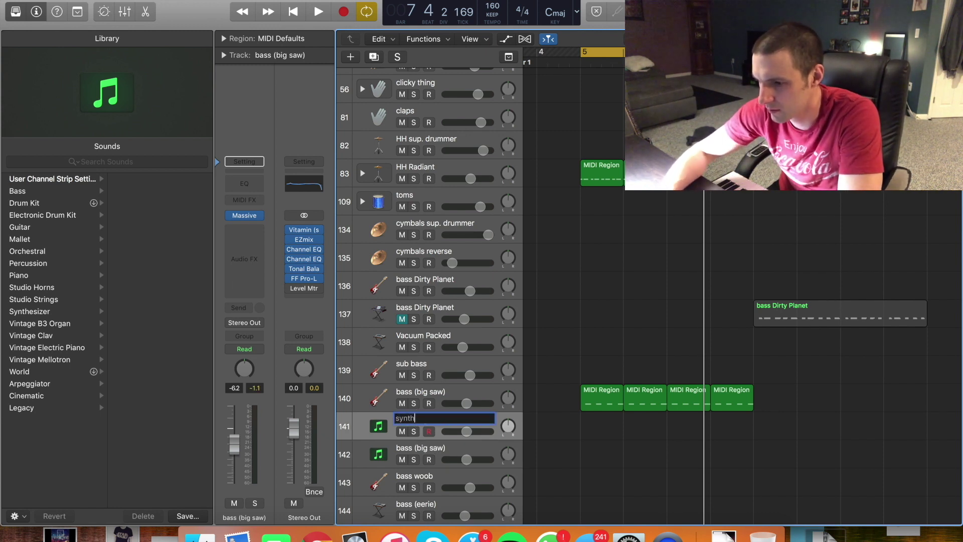
type("th")
key("Return")
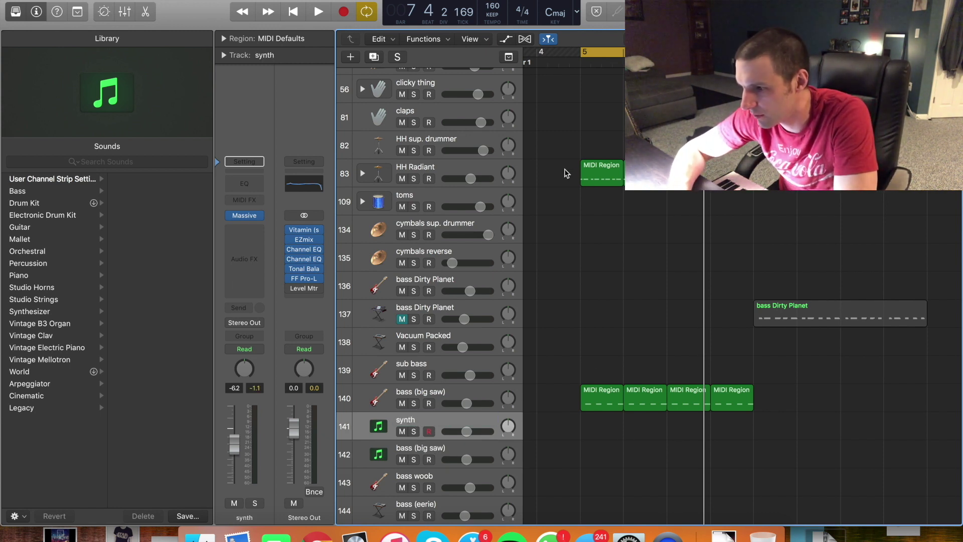
Move the bass Dirty Planet region to the synth track at bar 5 and listen to it both soloed and with the beat
left_click_drag(783, 321, 605, 421)
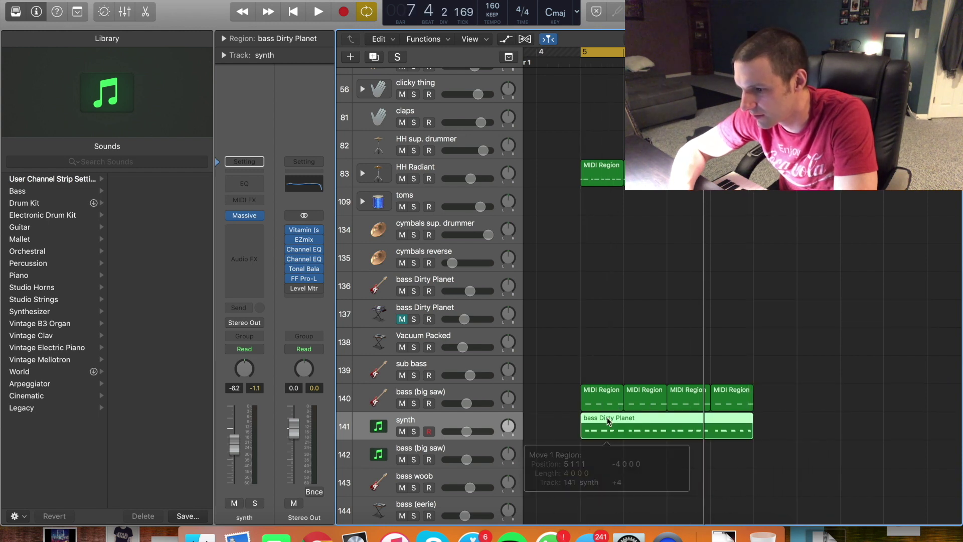
key("space")
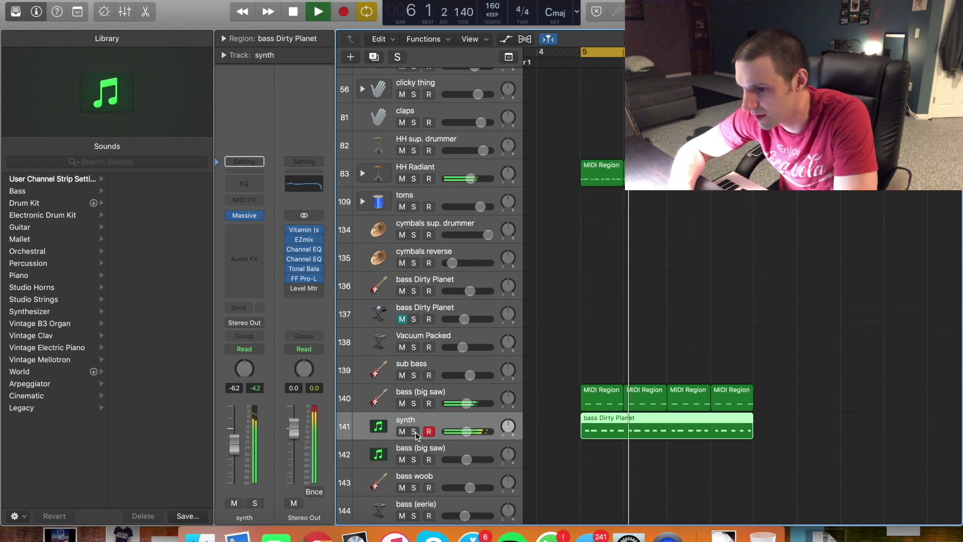
left_click(415, 432)
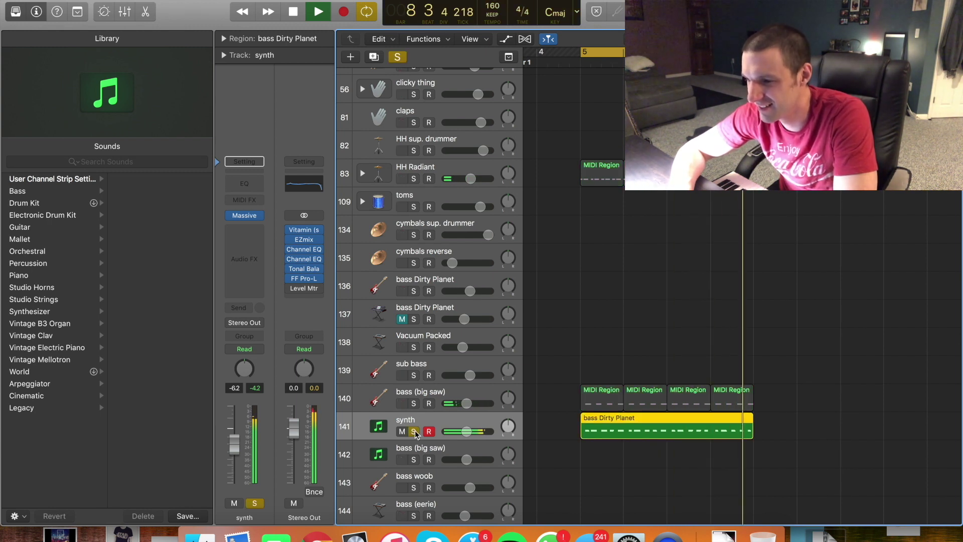
left_click(414, 432)
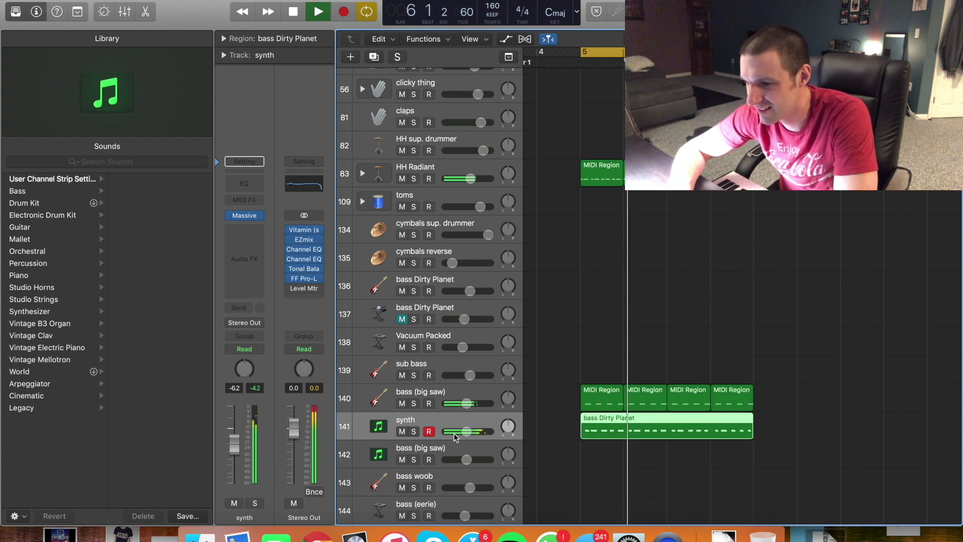
Lower the synth track's volume to -13.8 dB, move its region to bar 9 and stop playback
left_click(466, 431)
left_click_drag(466, 431, 459, 431)
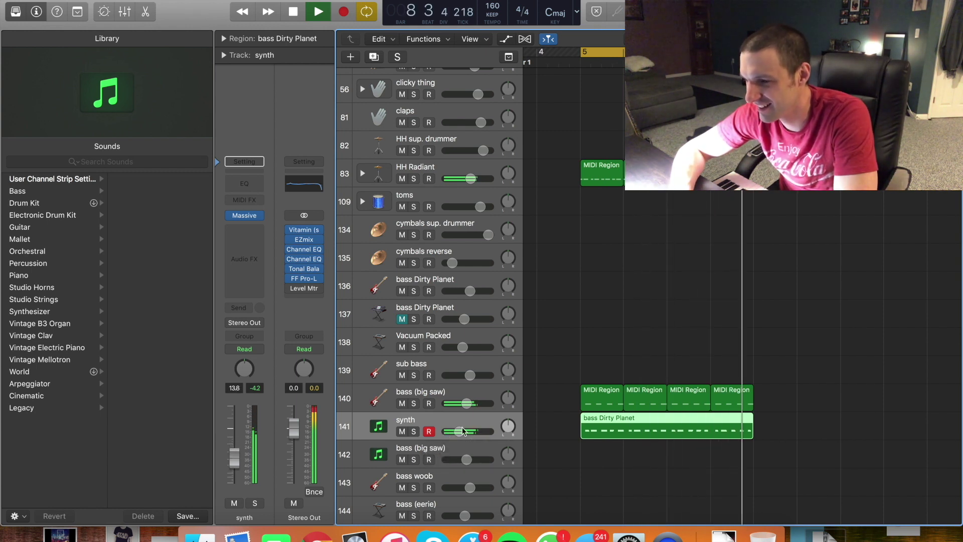
left_click_drag(621, 427, 797, 430)
key("space")
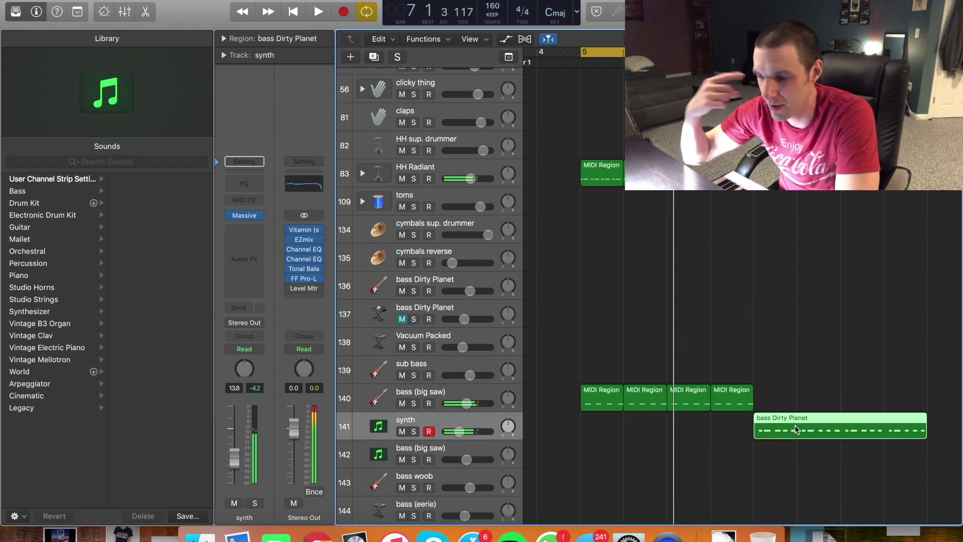
Open Massive on the duplicate bass (big saw) track below synth and audition Moombah Laser and Lead - Squeezed Lemon
left_click(427, 449)
left_click(246, 216)
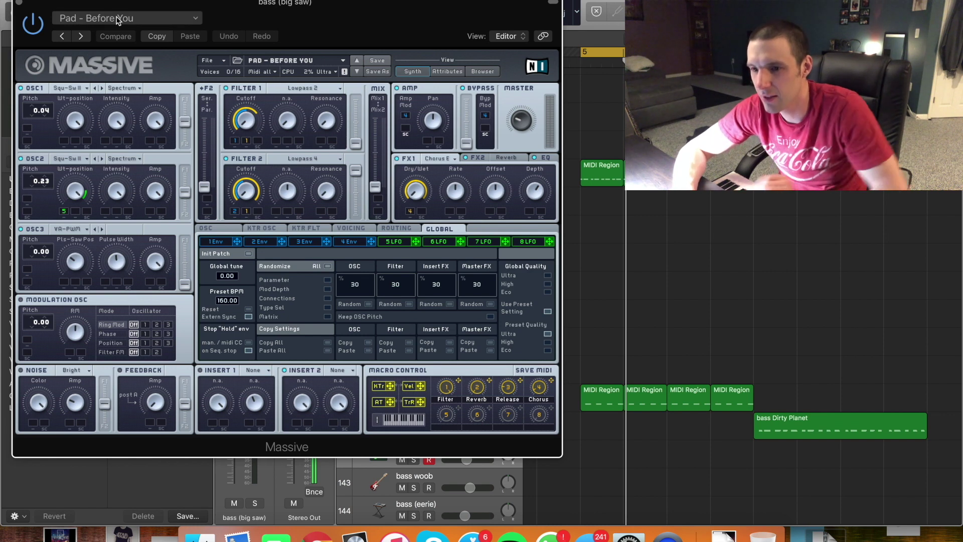
left_click(62, 36)
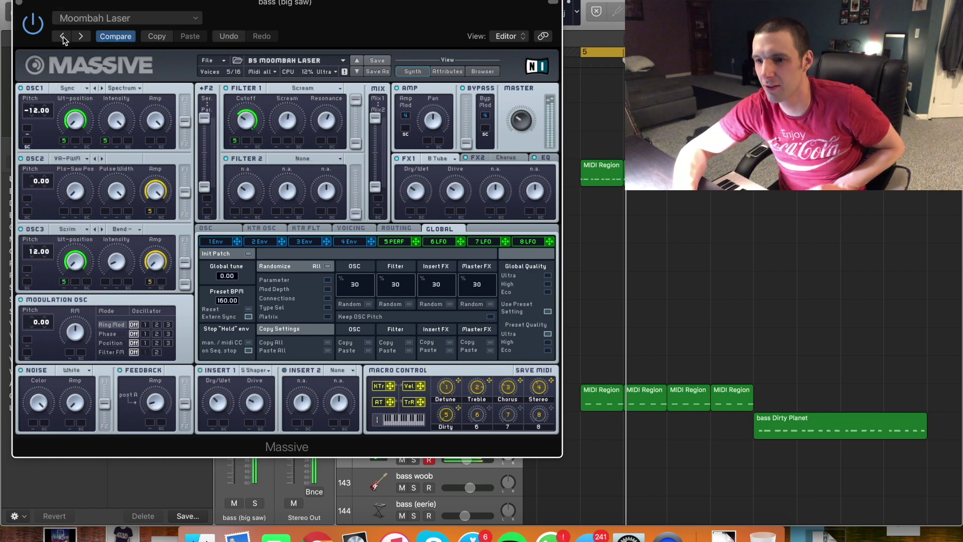
left_click(62, 36)
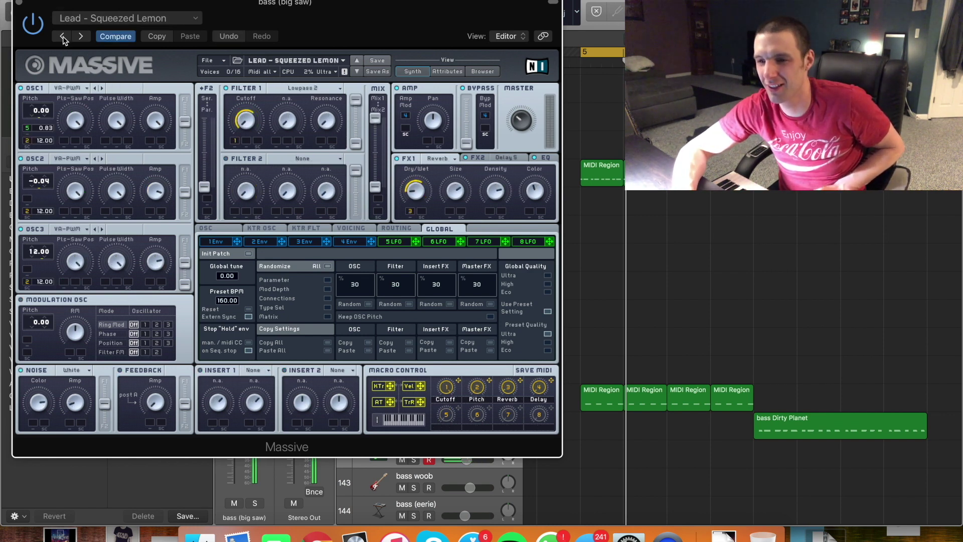
Step back through Massive's lead presets, including LD Knife Party Style, LD Big Sidechain Chord and Knife Party Style, and close the plug-in
left_click(62, 36)
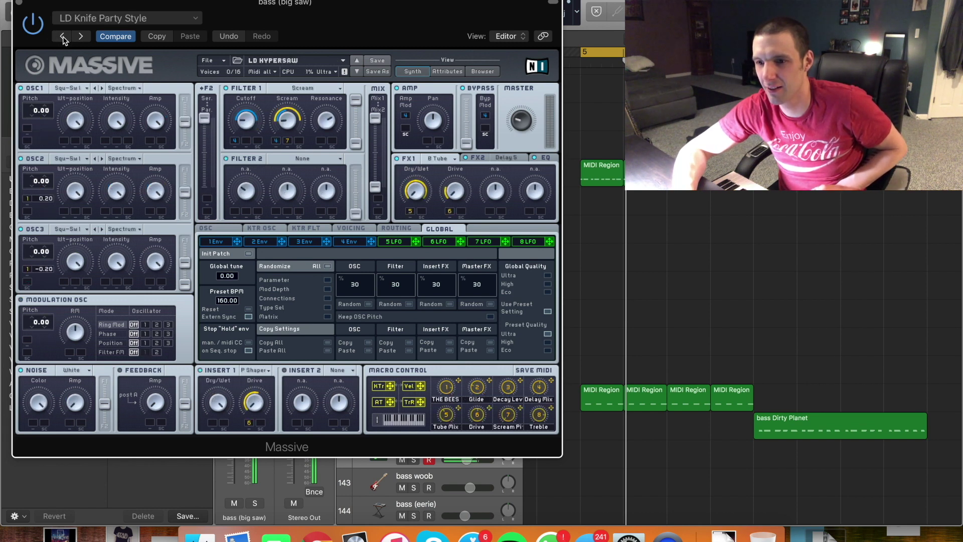
left_click(64, 37)
left_click(64, 37)
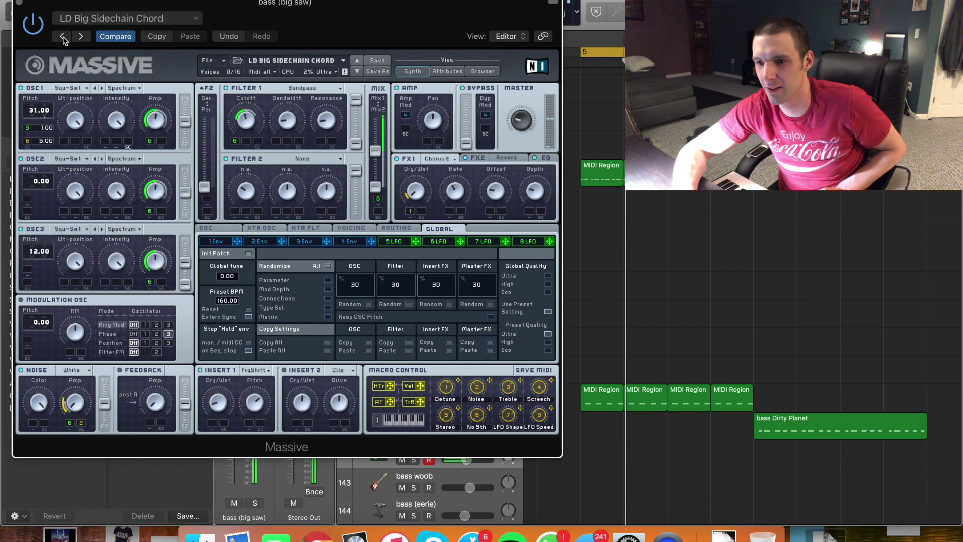
left_click(63, 37)
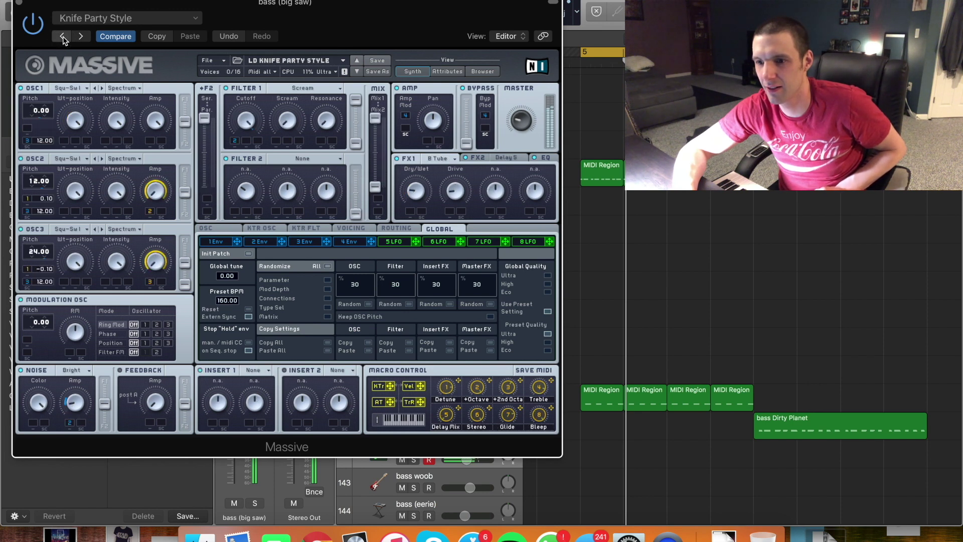
left_click(63, 37)
key("super+w")
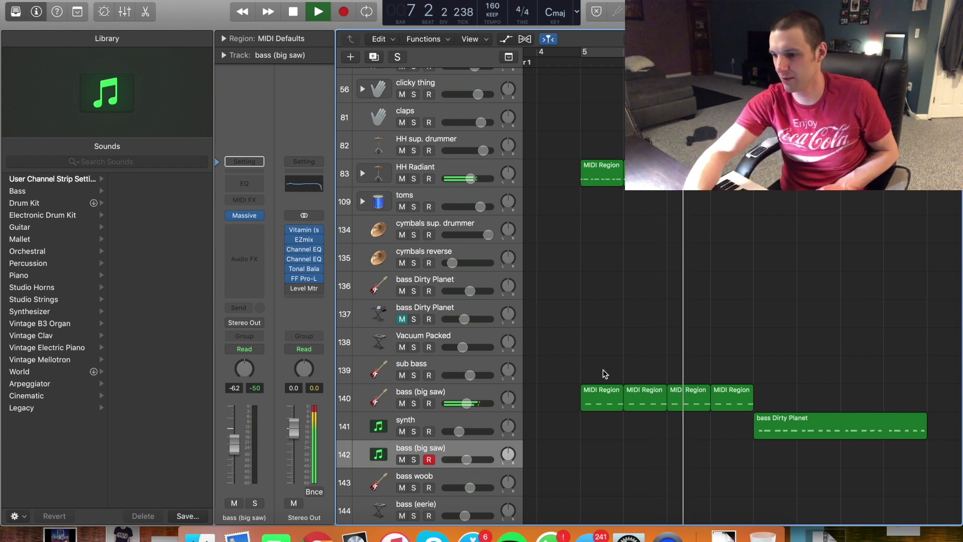
Record a note on the duplicate bass (big saw) track, move its region to bar 9 and turn cycling on
key("r")
key("space")
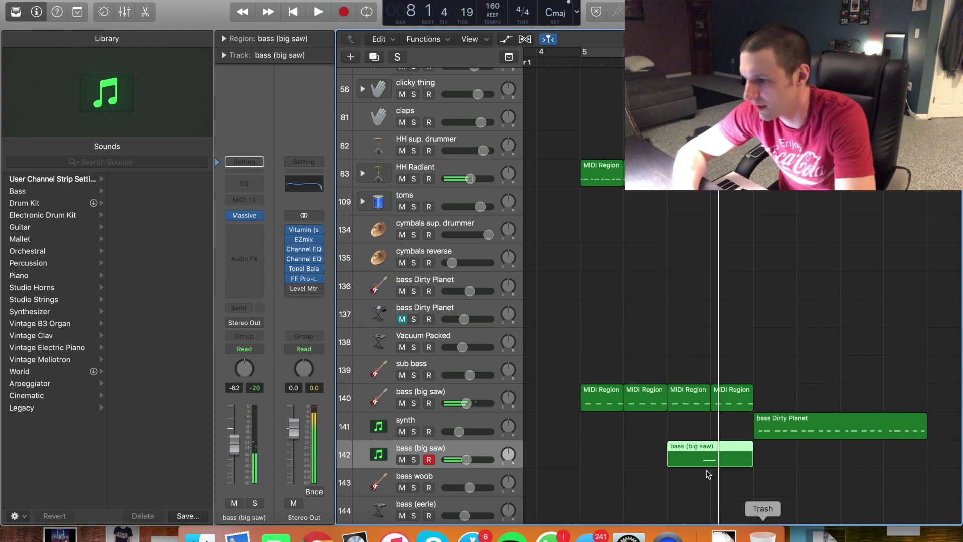
left_click_drag(684, 453, 769, 458)
key("c")
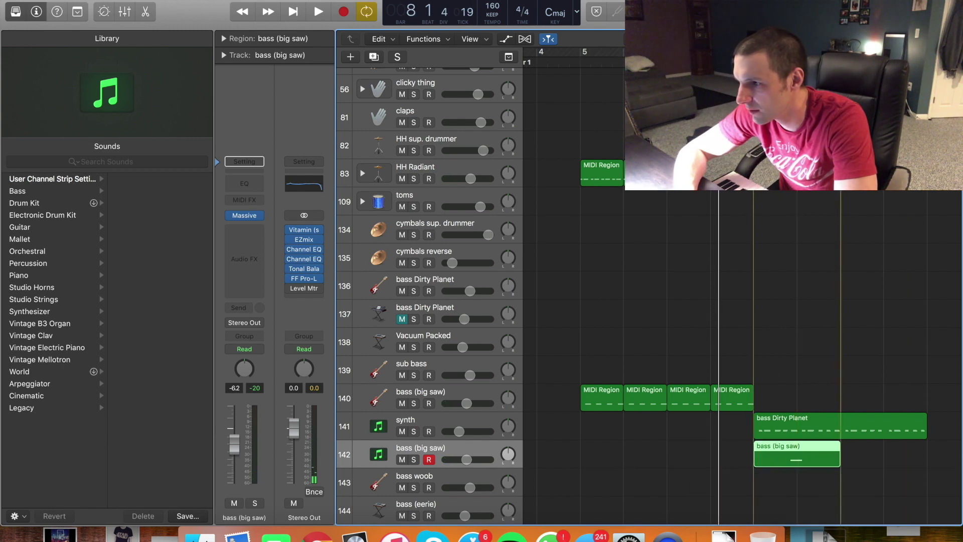
Make the recorded note span bar 9 to bar 10 with velocity 127, and play the cycled section to hear it
double_click(773, 455)
scroll(731, 408, "left", 4)
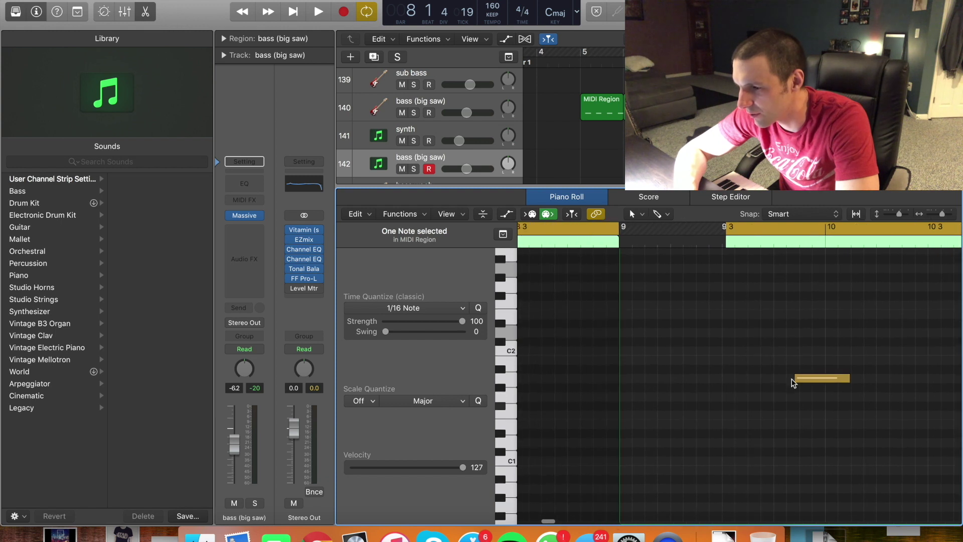
left_click(806, 355)
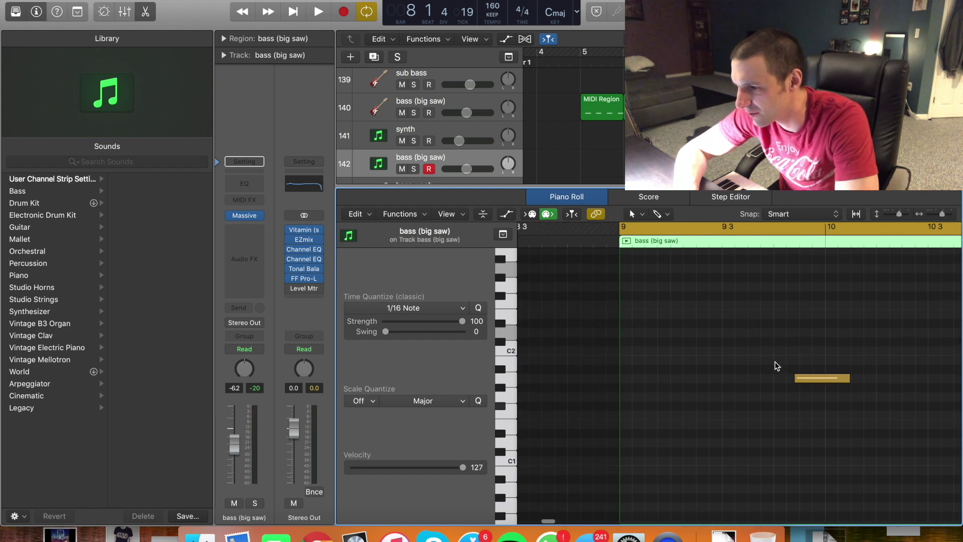
left_click_drag(802, 381, 821, 411)
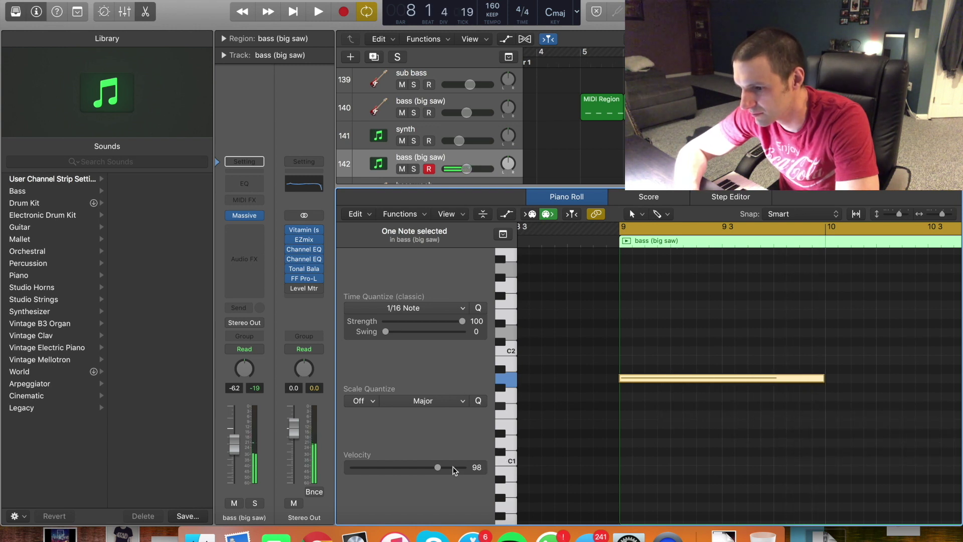
left_click_drag(438, 467, 466, 467)
key("space")
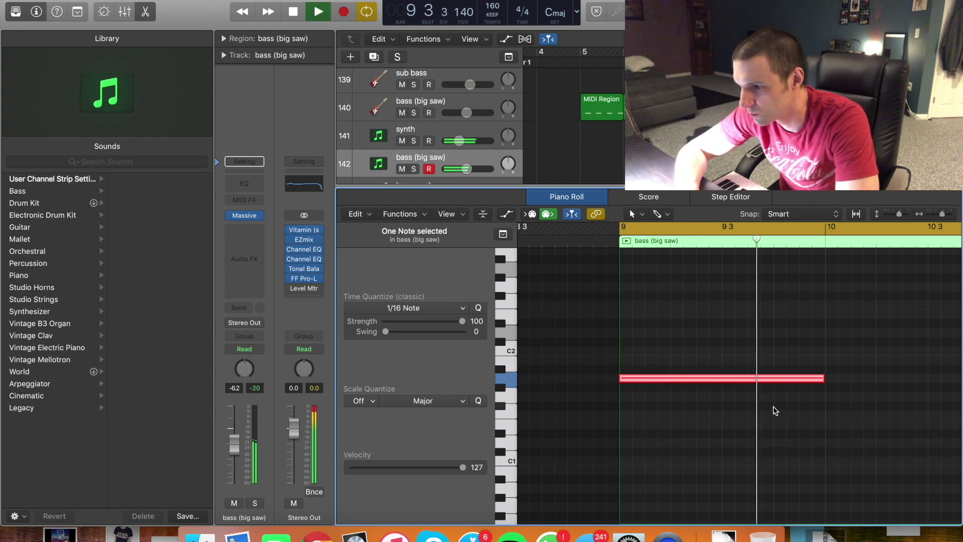
key("space")
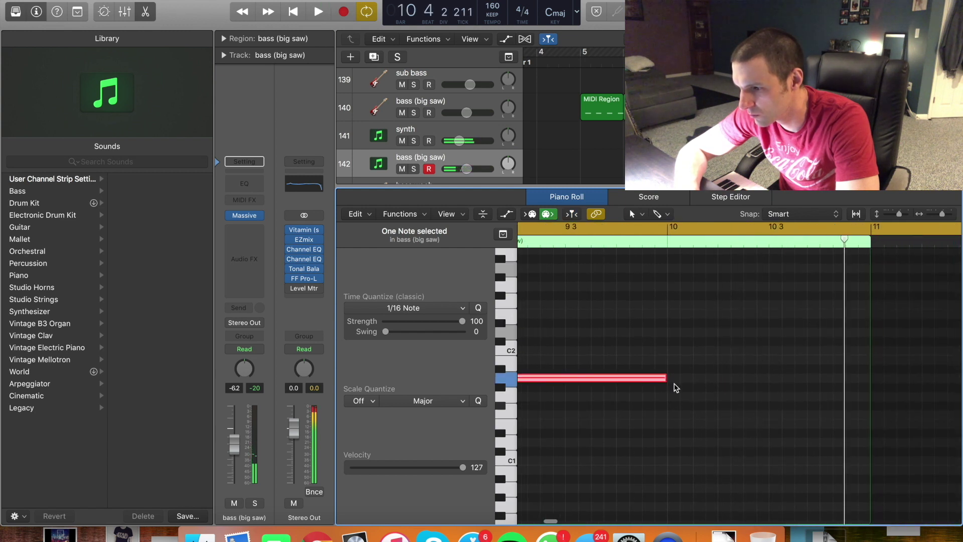
Extend the note on the duplicate bass (big saw) track to bar 11 and move synth's bass Dirty Planet region to bar 13
left_click_drag(665, 378, 869, 390)
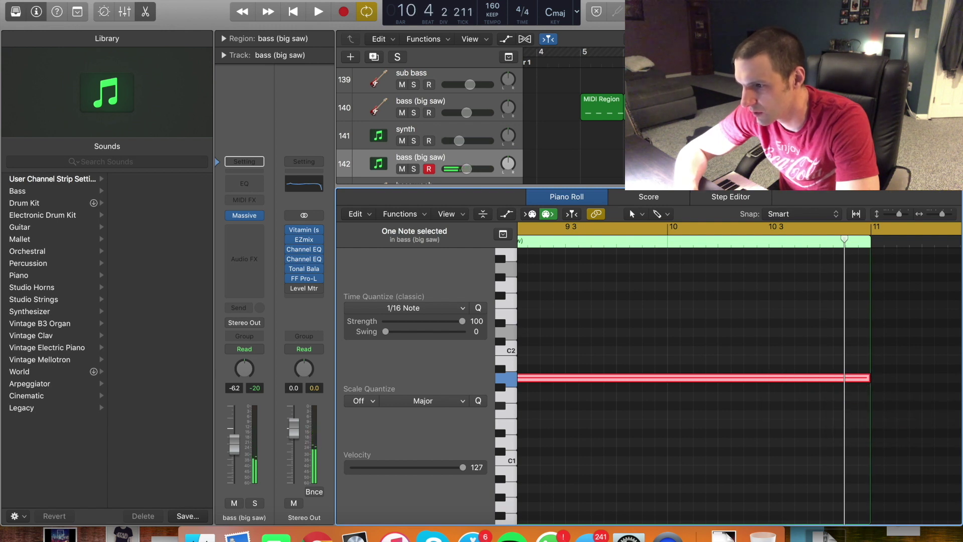
scroll(724, 139, "down", 3)
left_click_drag(722, 139, 735, 139)
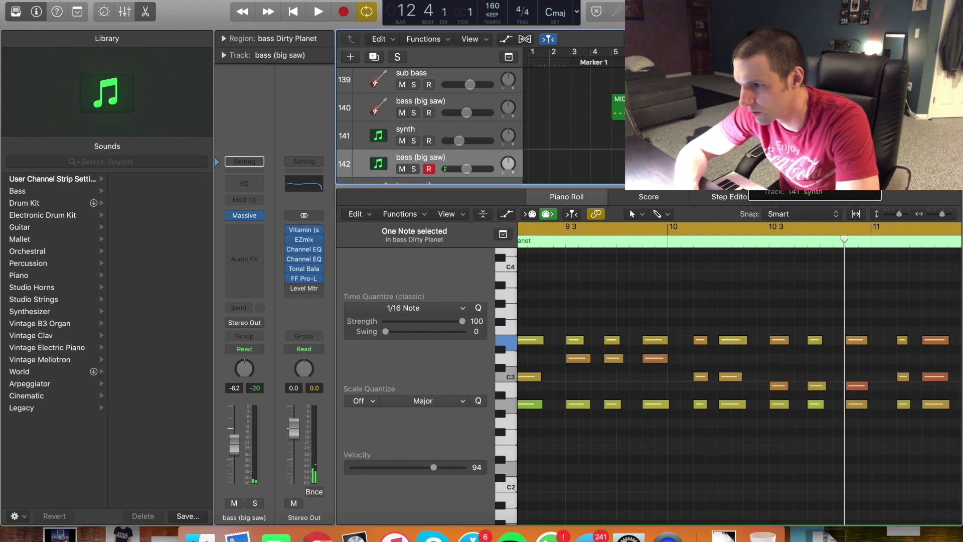
key("super+shift+a")
key("space")
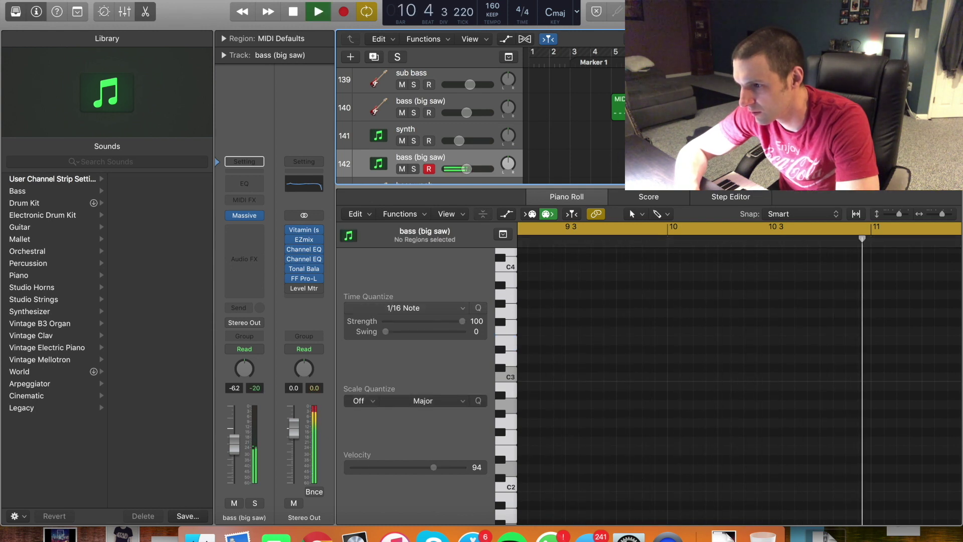
Add the Waves OneKnob Pumper (s) effect to the duplicate bass (big saw) track and audition it soloed and with the mix
key("space")
key("s")
left_click(241, 243)
mouse_move(265, 450)
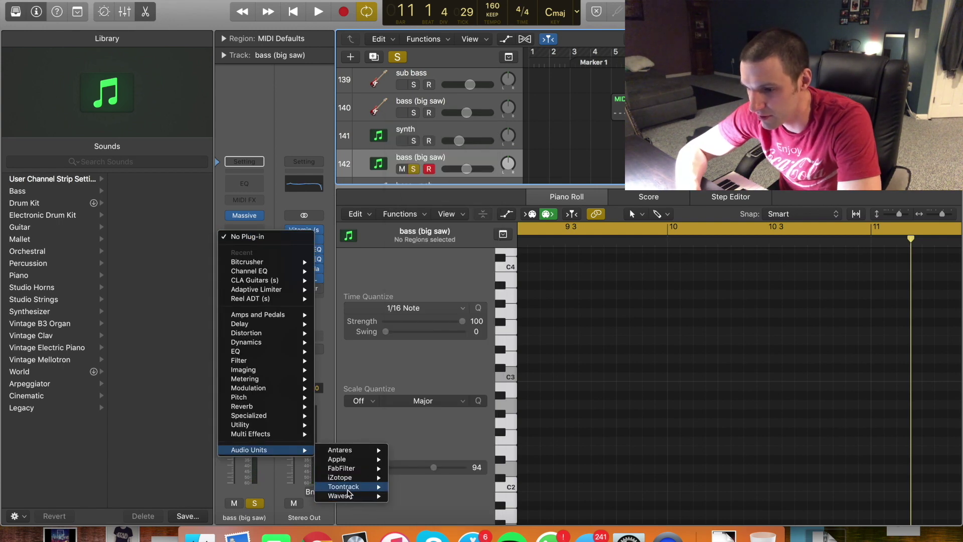
mouse_move(347, 496)
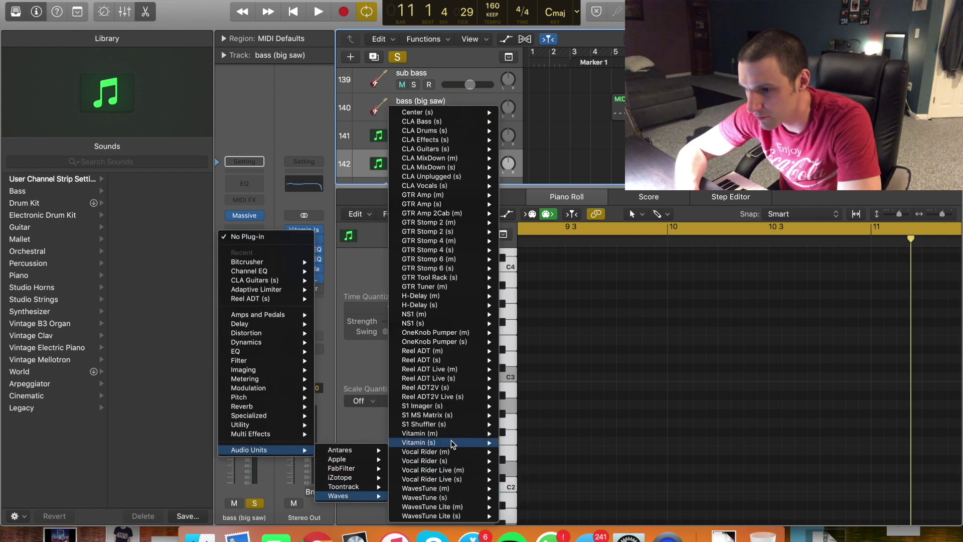
mouse_move(437, 373)
left_click(519, 341)
key("space")
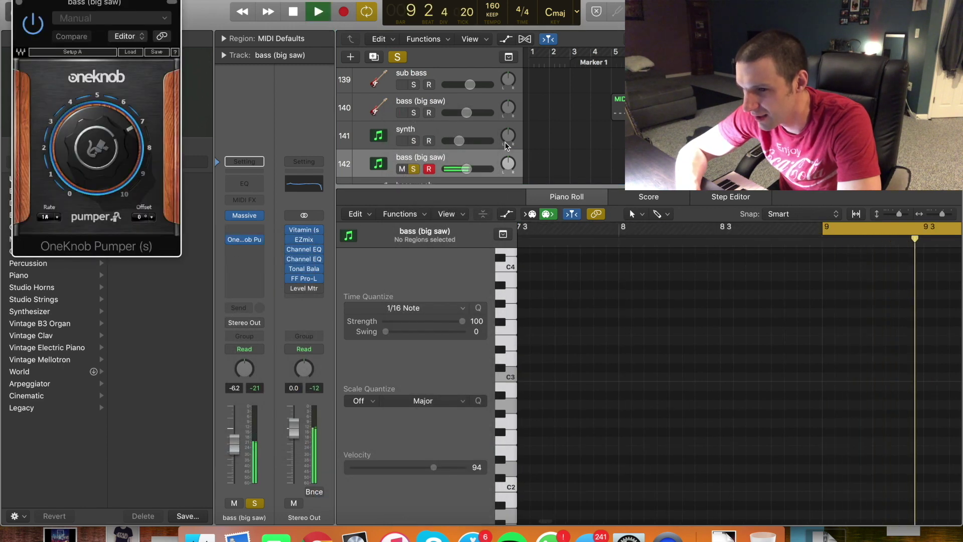
left_click(18, 2)
key("s")
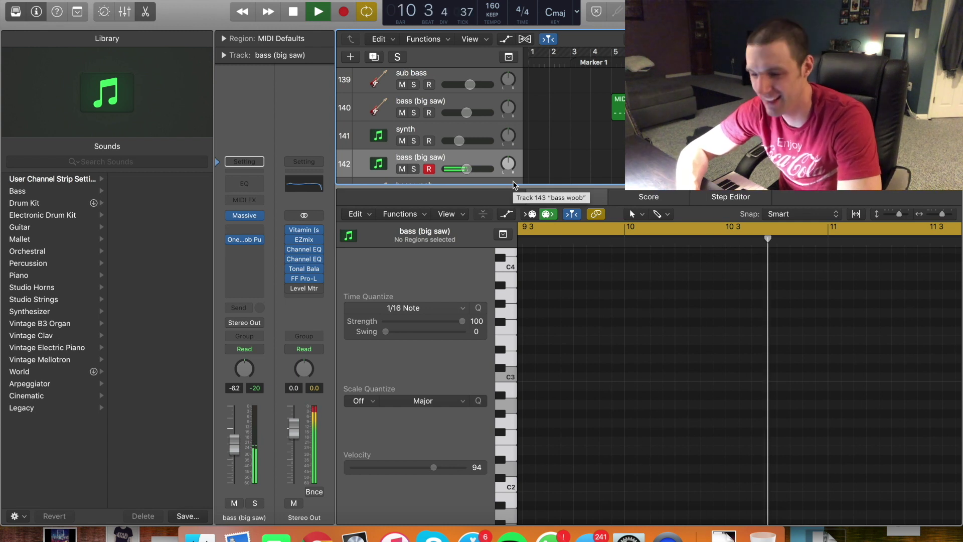
Copy the four bass (big saw) regions from bars 5 to 8 on track 140 to bar 9 and play them
key("space")
key("space")
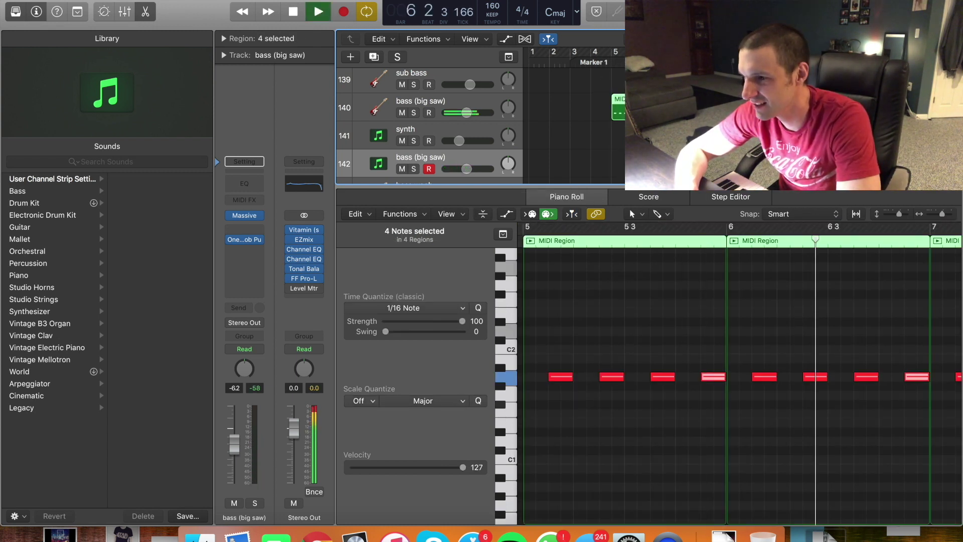
key("space")
left_click(432, 105)
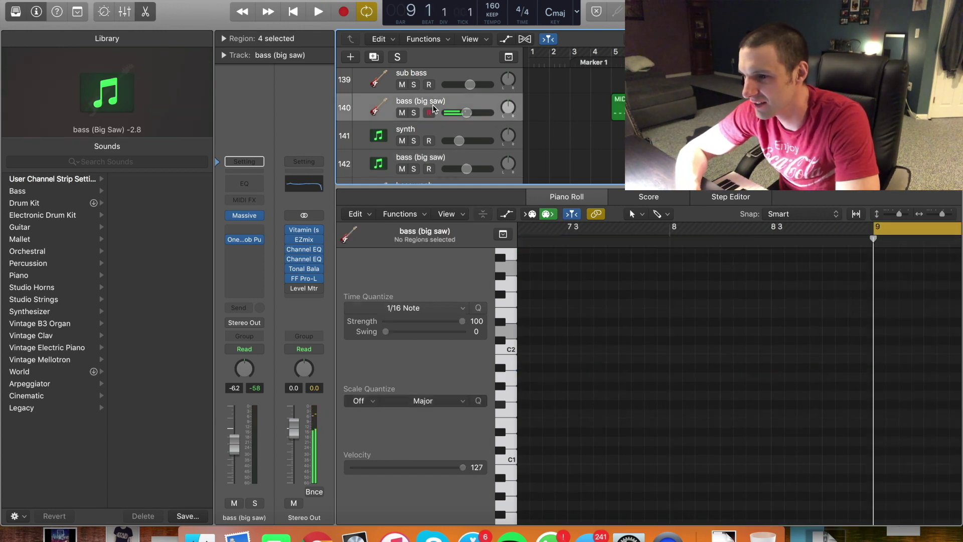
key("space")
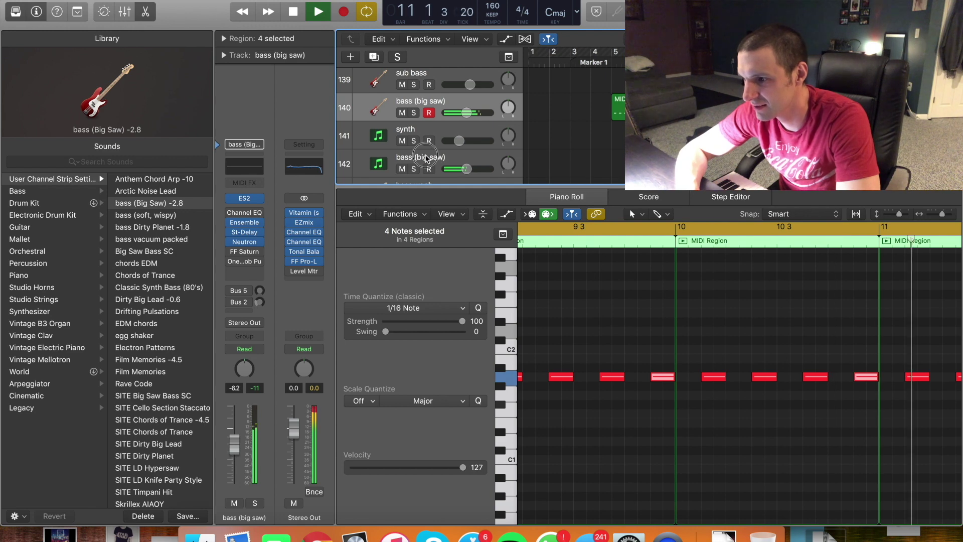
Extend the region on the duplicate bass (big saw) track and its note to bar 13
left_click(547, 168)
left_click_drag(734, 173, 776, 180)
key("space")
left_click(748, 371)
left_click_drag(739, 377, 911, 400)
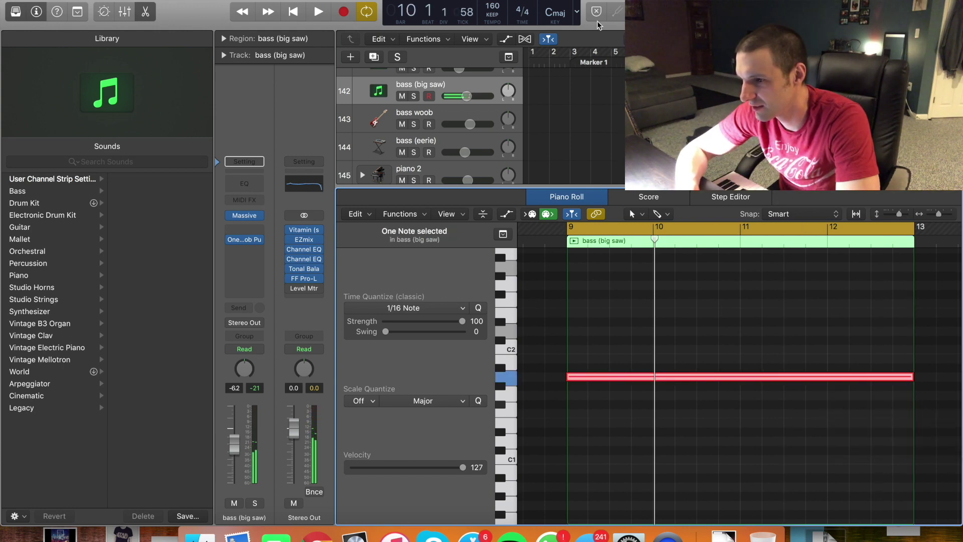
Play the arrangement from bar 5 with the Piano Roll closed and review the tracks through bar 12
left_click(608, 64)
key("space")
key("e")
key("e")
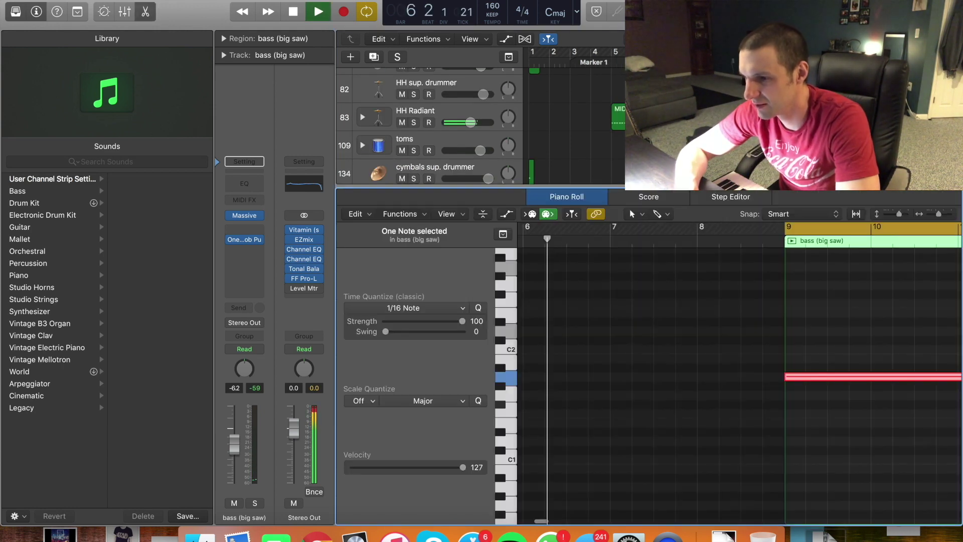
key("e")
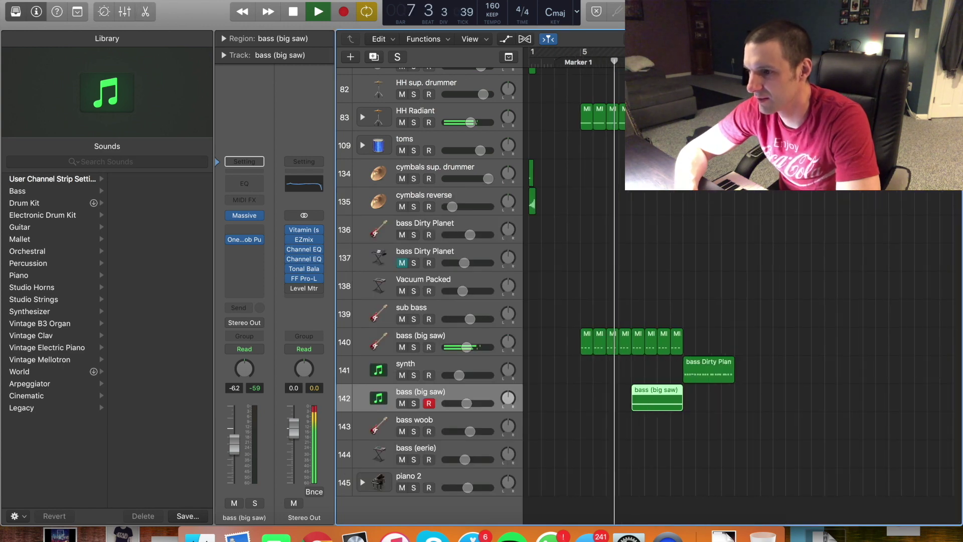
scroll(431, 296, "up", 5)
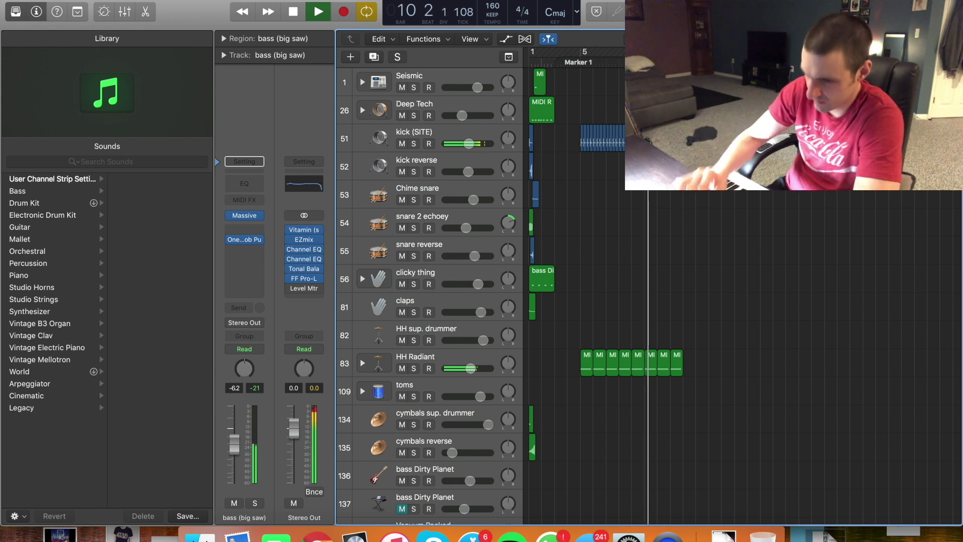
scroll(707, 251, "up", 3)
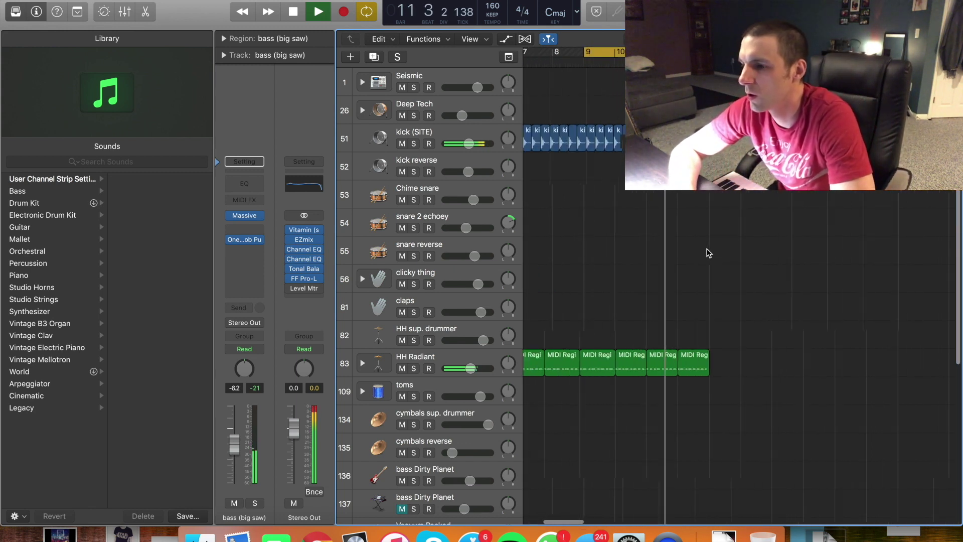
key("space")
Paste extra kick hits on the last sixteenths of bar 12 on the kick (SITE) track and play the passage
scroll(667, 229, "down", 2)
scroll(731, 203, "right", 2)
scroll(732, 203, "up", 4)
left_click(440, 131)
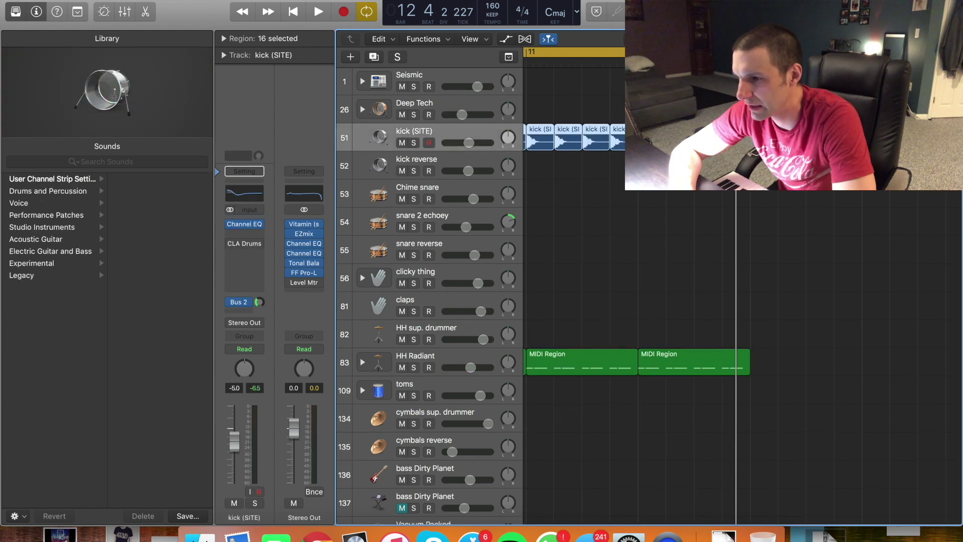
left_click(708, 141)
left_click(765, 140)
left_click(729, 140)
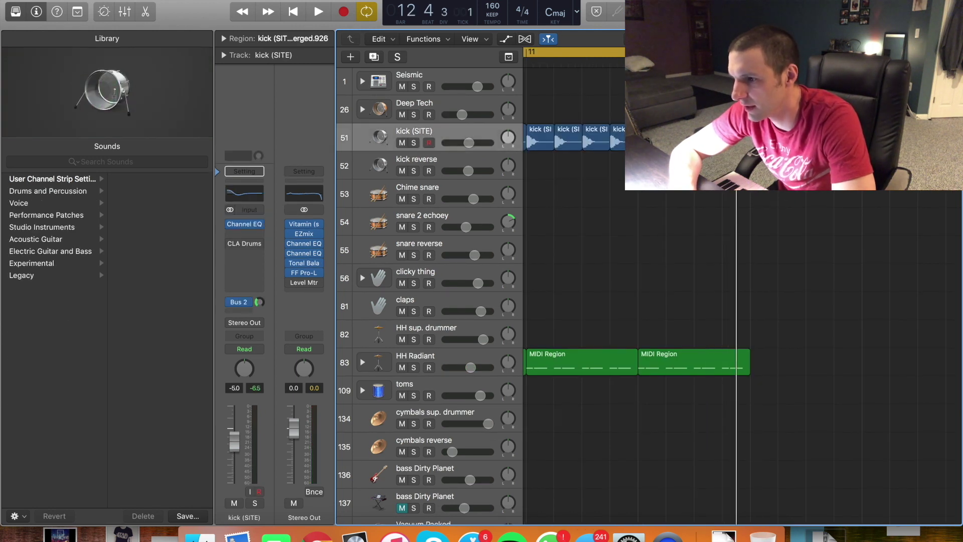
left_click(764, 141)
left_click(744, 140)
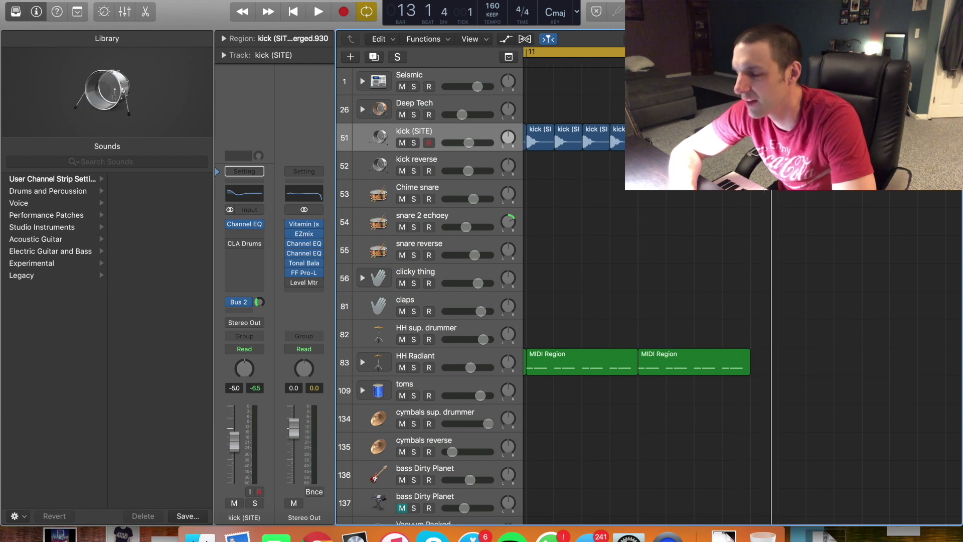
key("space")
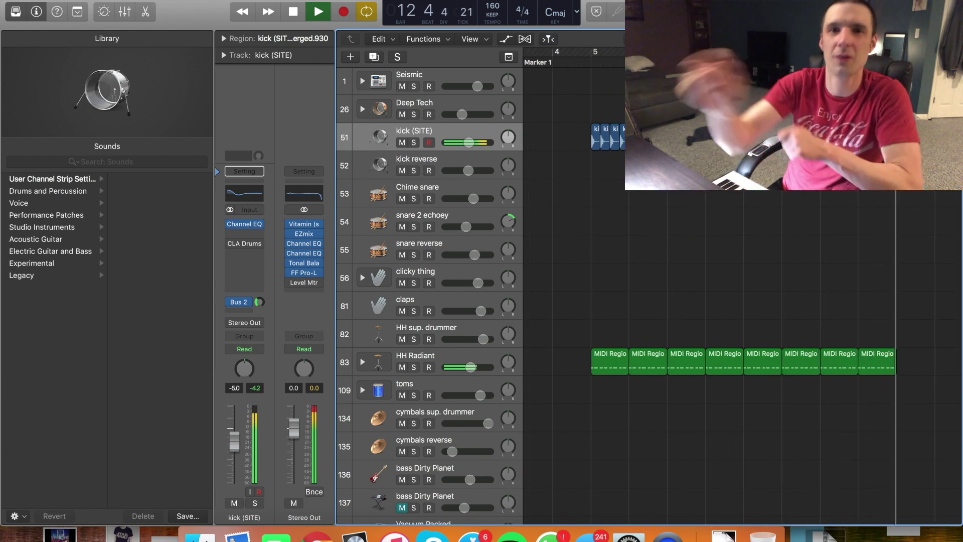
key("space")
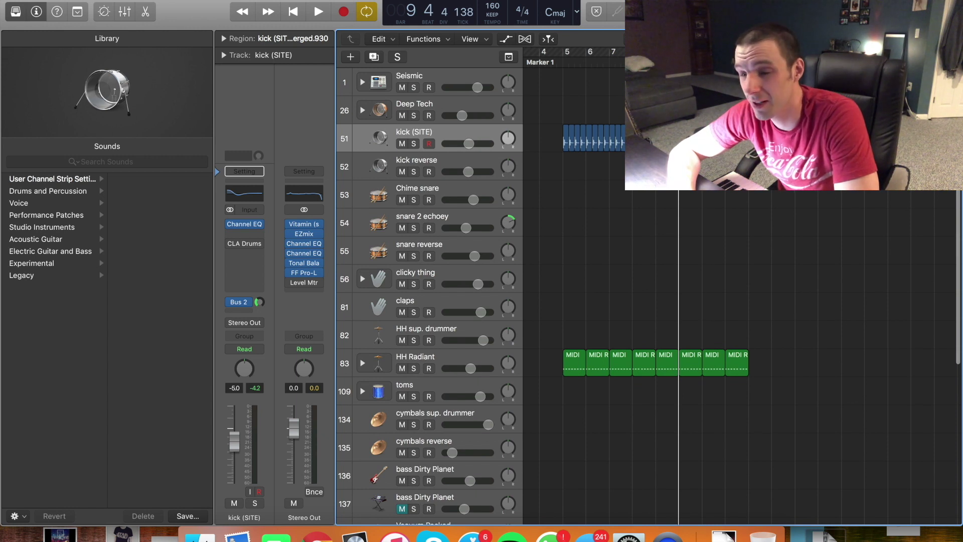
Copy the drum and bass regions of bars 5 to 12 to bar 13, leaving out bass Dirty Planet, and play the result
left_click_drag(763, 276, 743, 524)
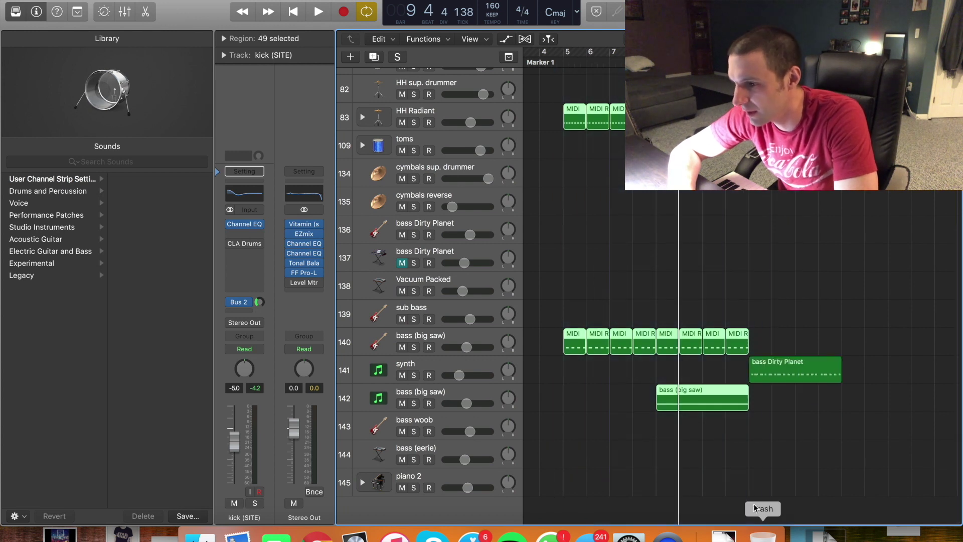
left_click(748, 62)
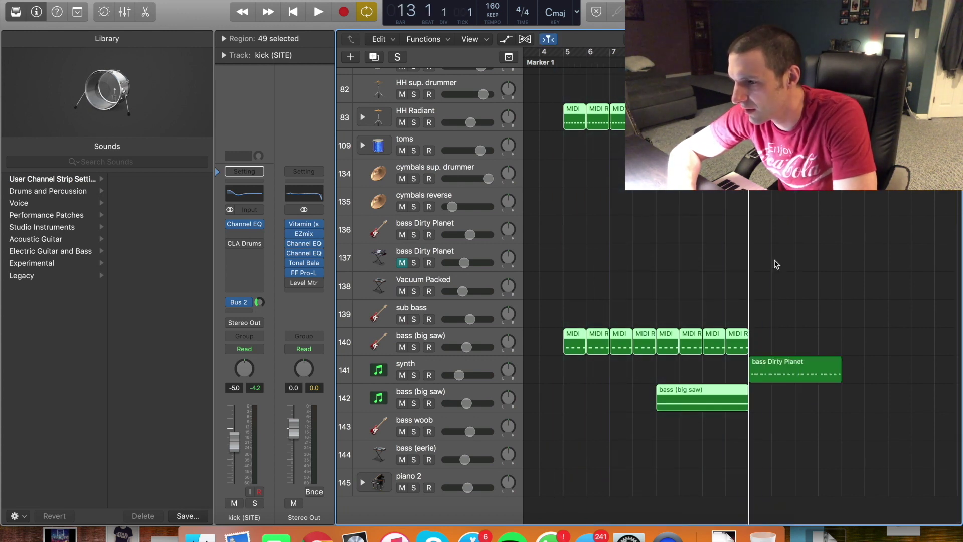
key("super+v")
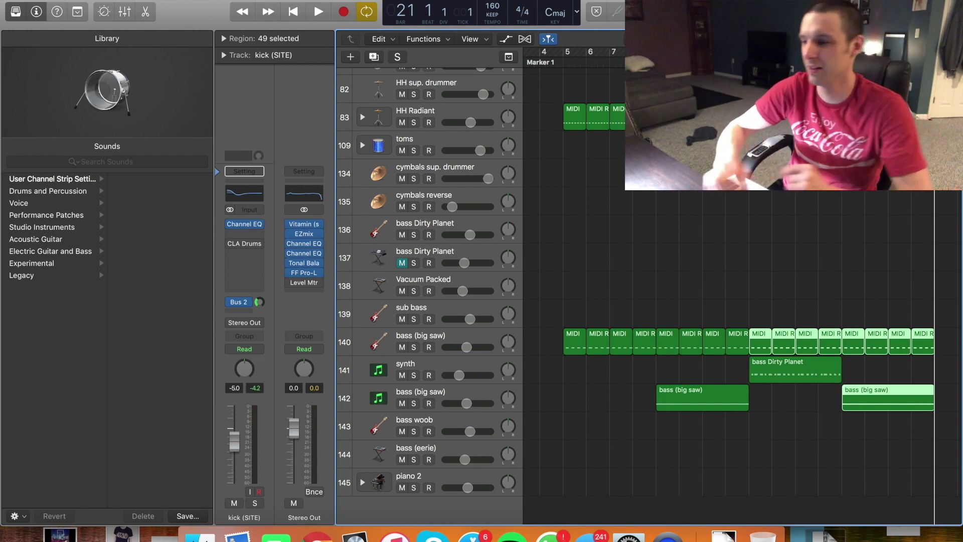
key("space")
scroll(727, 351, "up", 1)
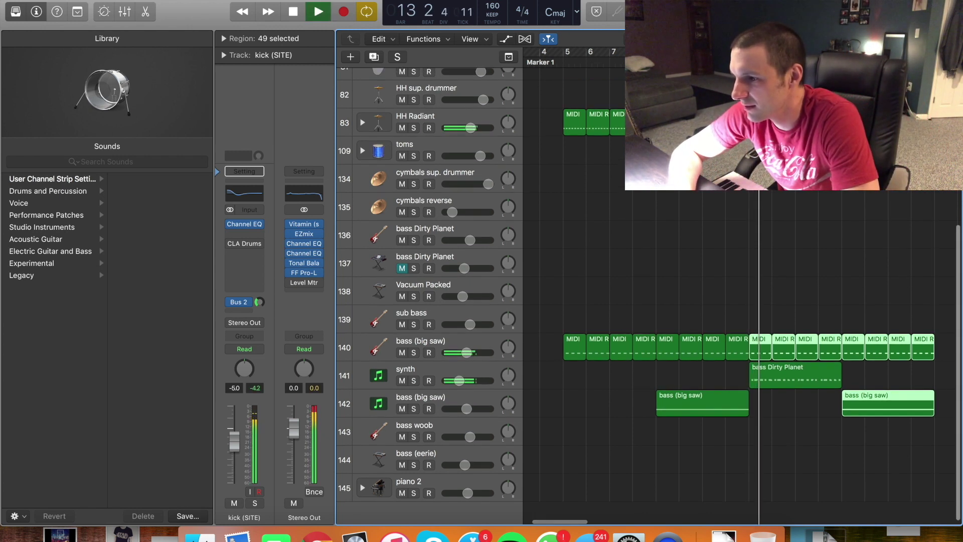
scroll(743, 351, "left", 3)
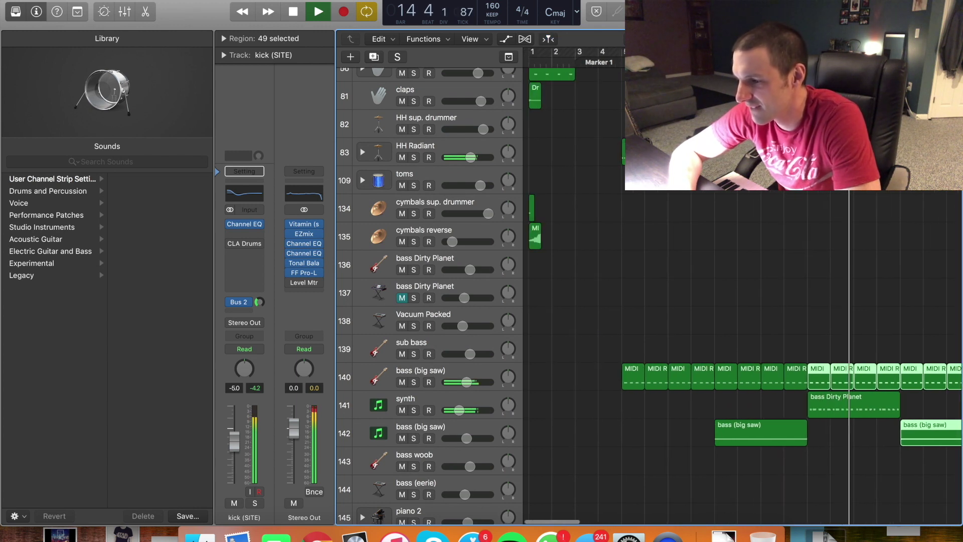
scroll(727, 346, "right", 3)
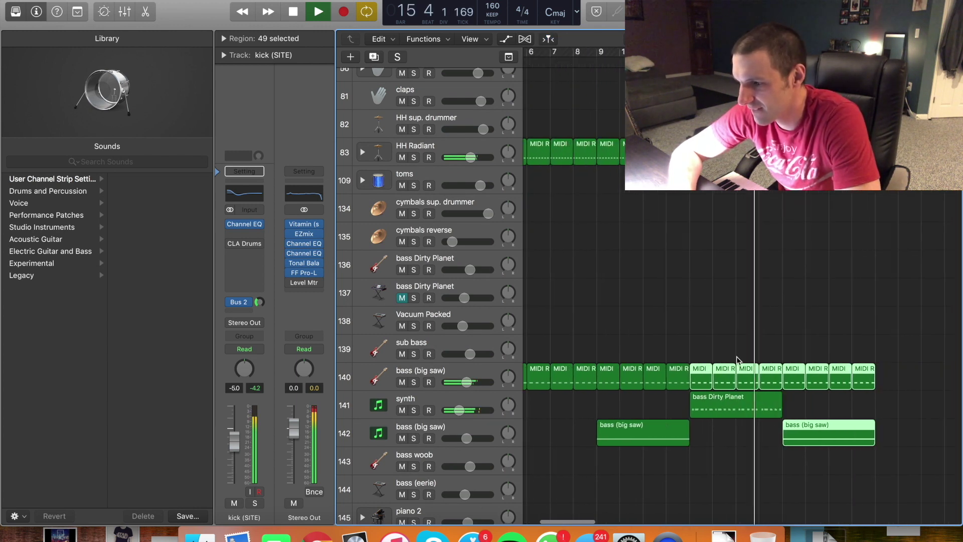
Copy the bass Dirty Planet region on the synth track to bar 17 and play the section
left_click(765, 411)
scroll(853, 305, "right", 3)
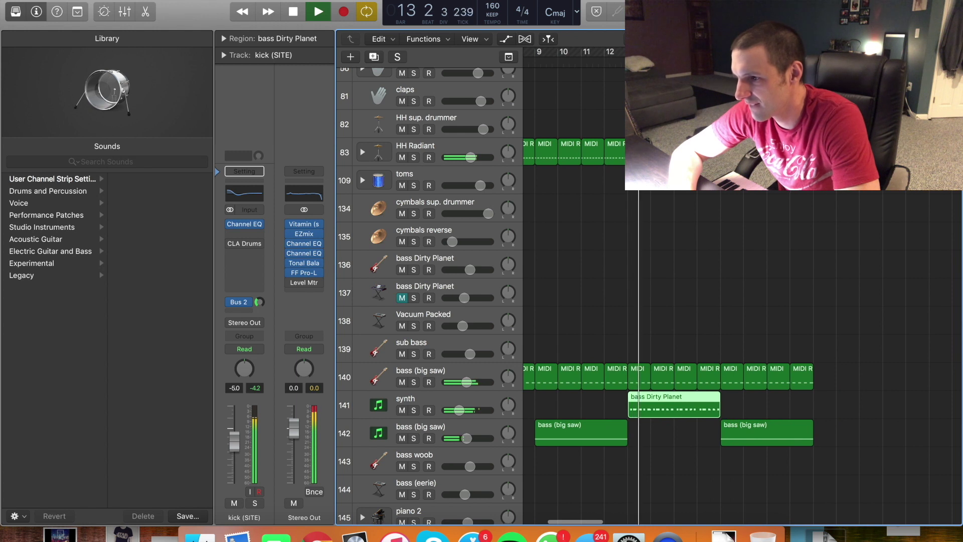
left_click(721, 63)
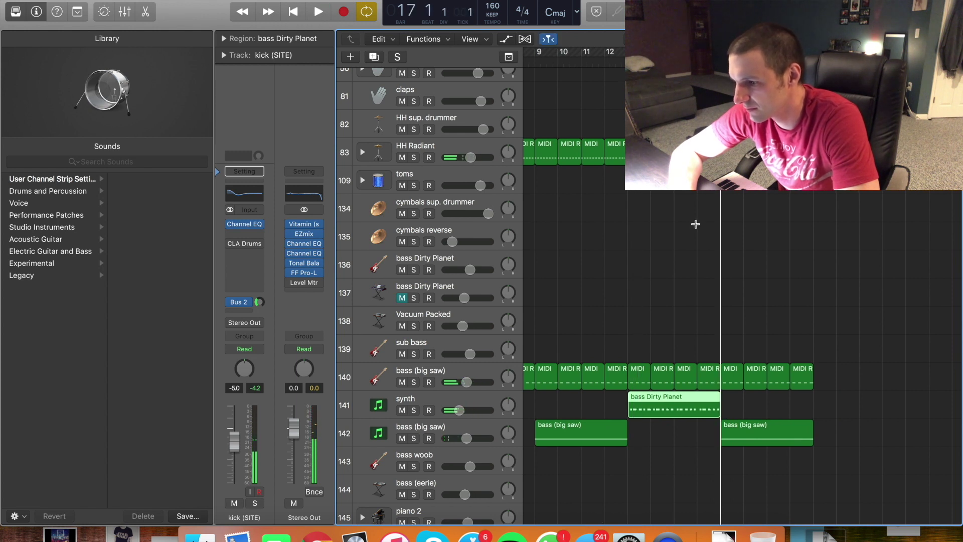
left_click(696, 224)
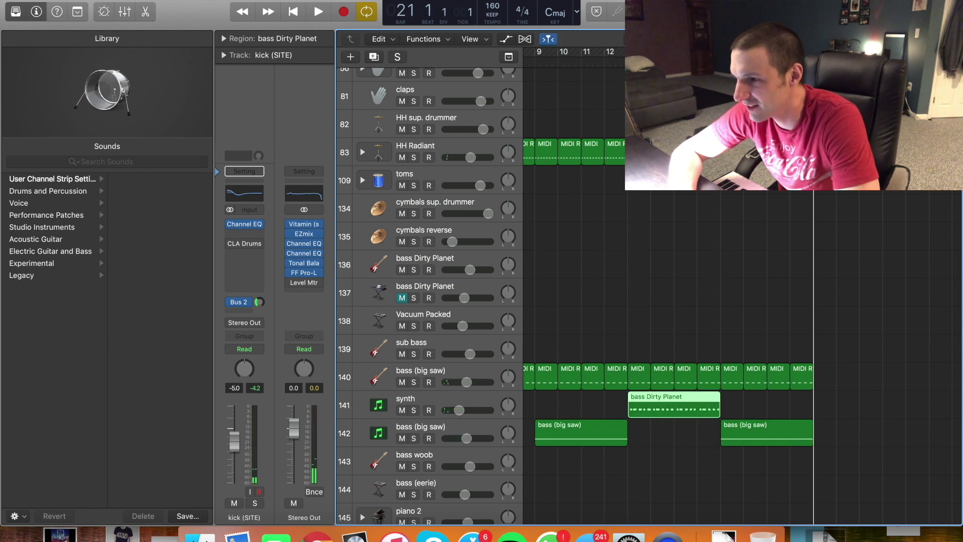
left_click(721, 62)
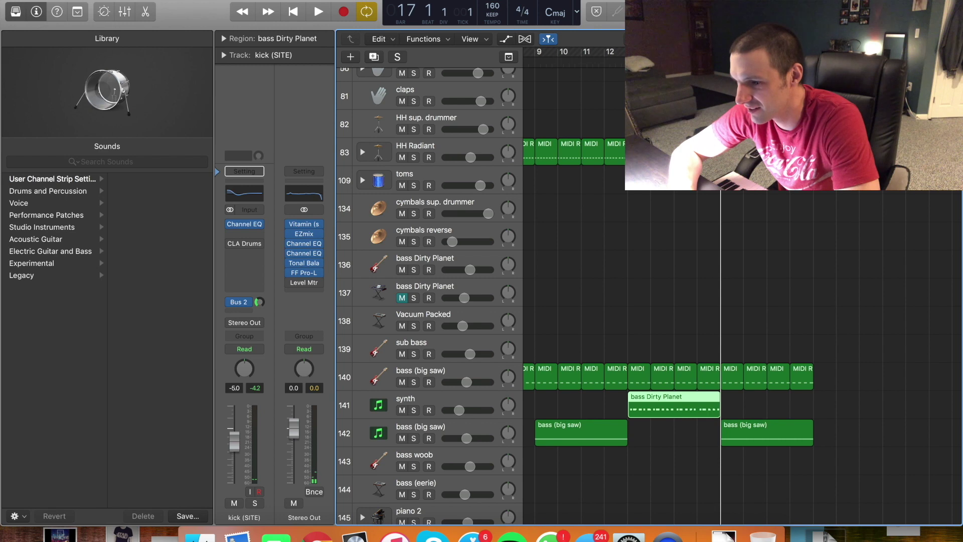
left_click(441, 399)
key("super+v")
key("space")
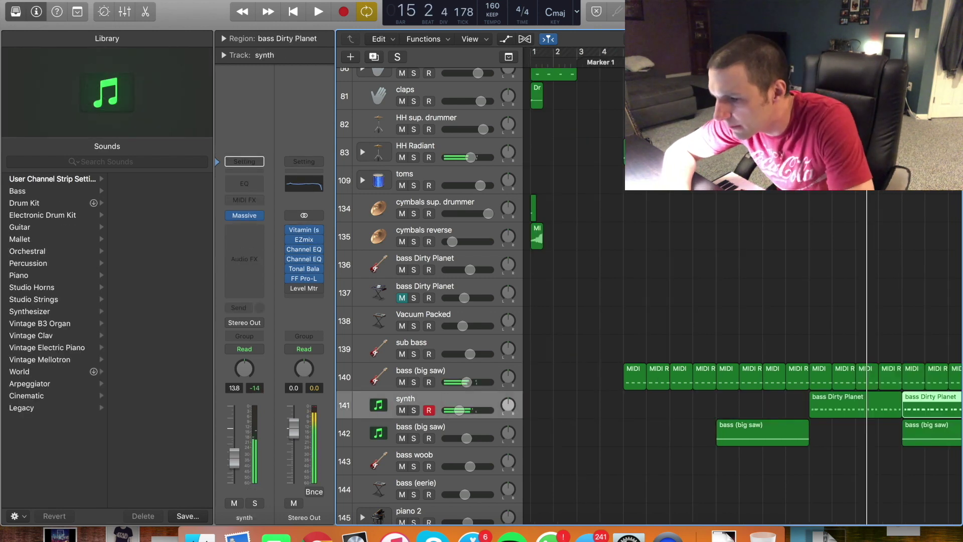
Duplicate the bass (big saw) track below synth, name the copy lfo and open the Piano Roll
scroll(766, 294, "right", 6)
scroll(765, 295, "down", 1)
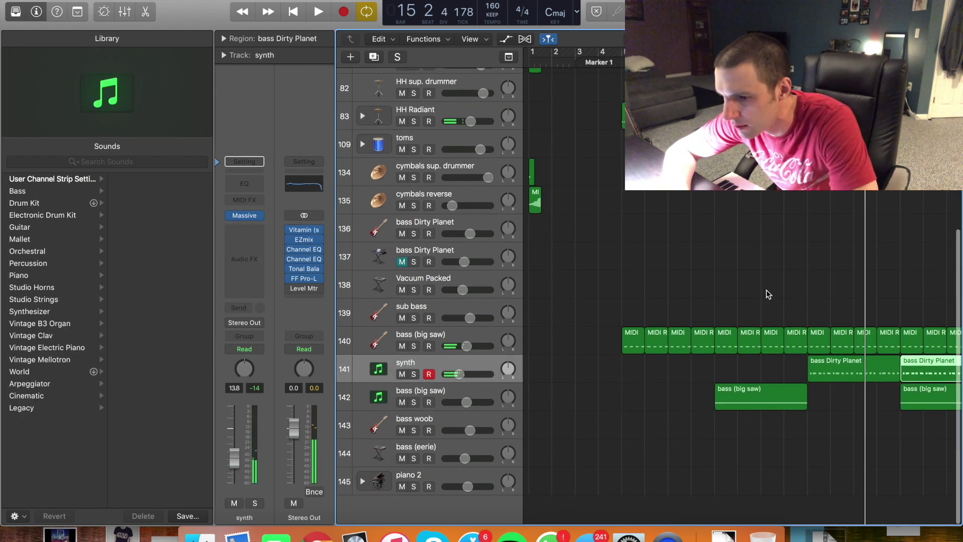
left_click(420, 395)
key("super+d")
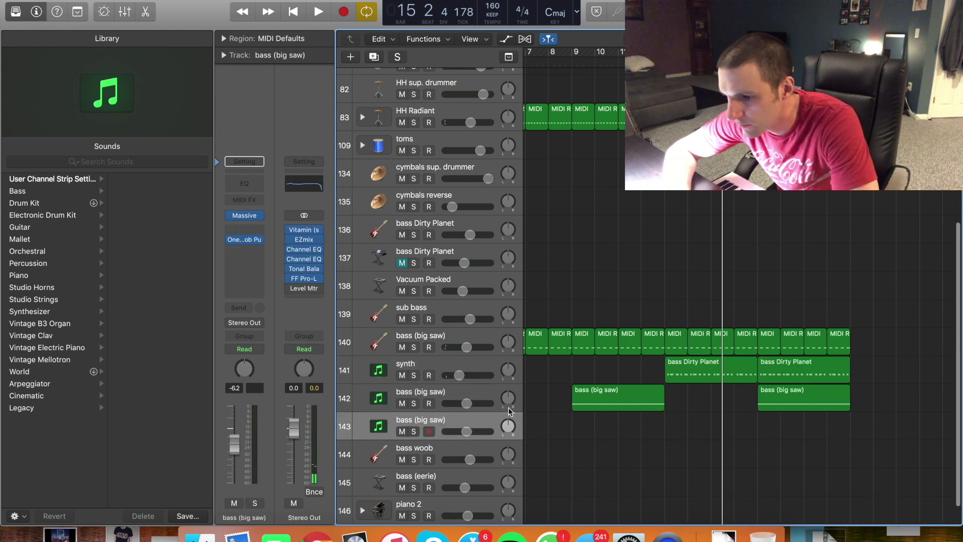
double_click(410, 421)
type("lf")
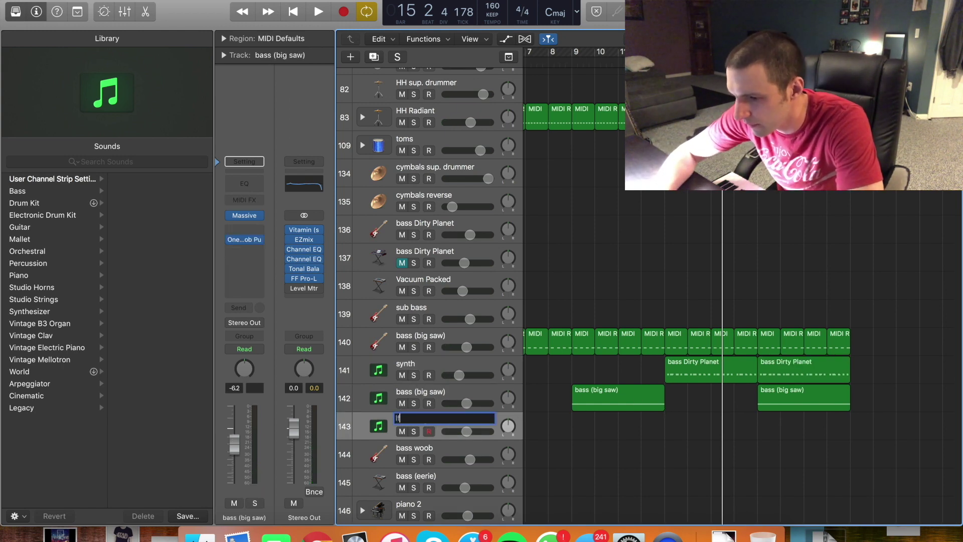
type("o")
key("Return")
key("p")
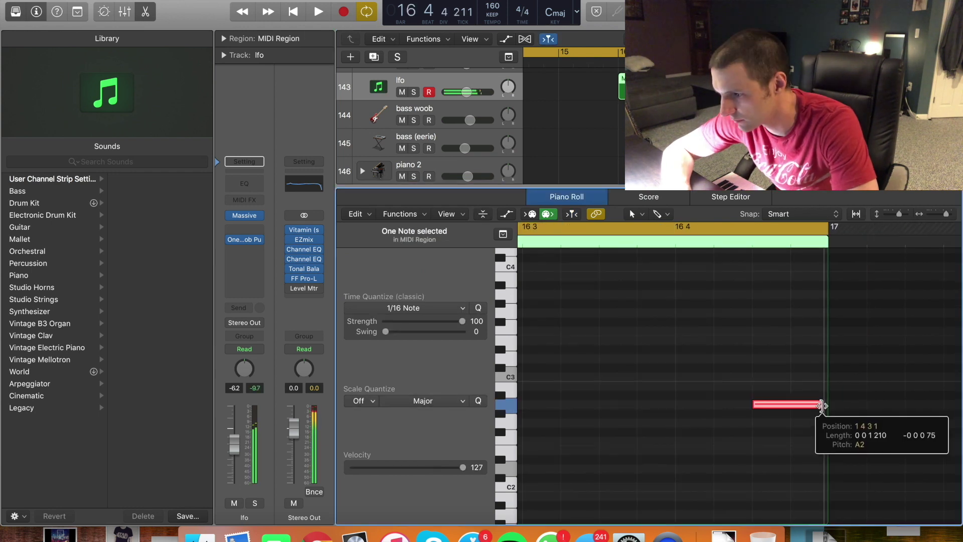
Lengthen the A2 note at the end of bar 16 up to bar 17 and bypass OneKnob Pumper on the lfo track
left_click_drag(821, 405, 827, 405)
left_click(731, 131)
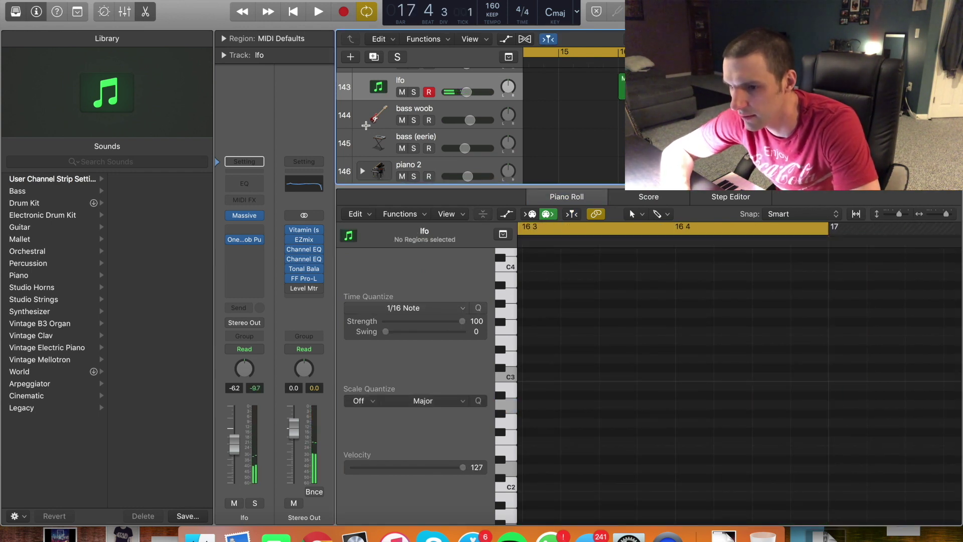
left_click(244, 216)
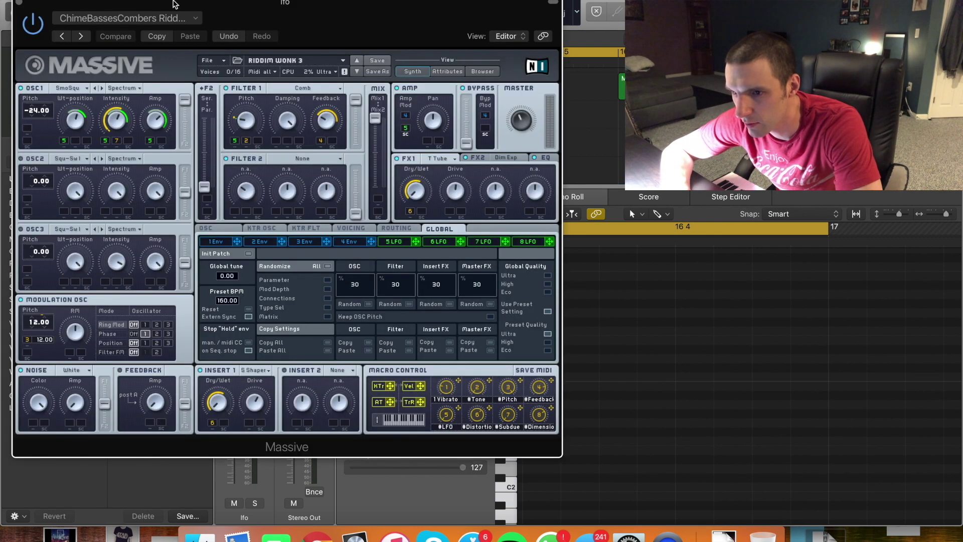
left_click(19, 3)
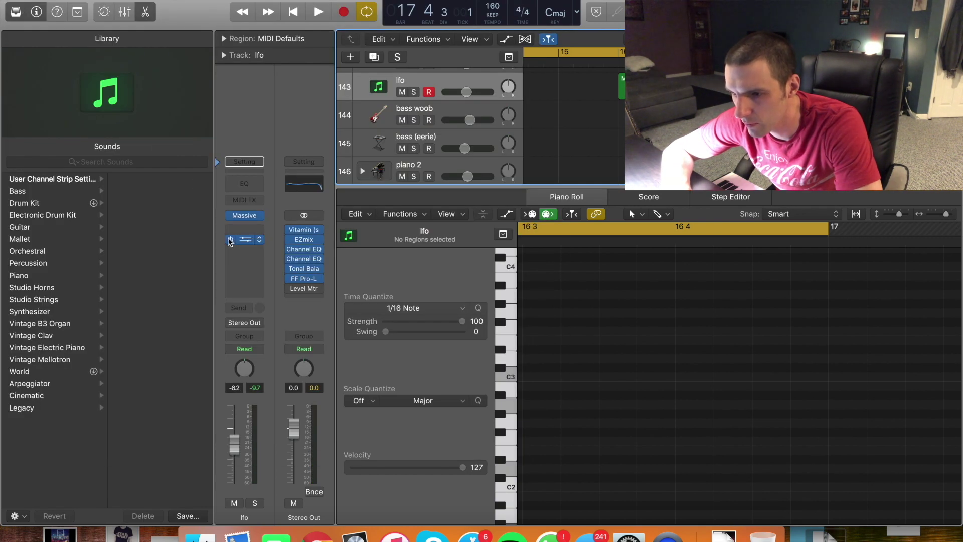
Load the Formant Screech preset in Massive on the lfo track and play the section from bar 13
left_click(245, 216)
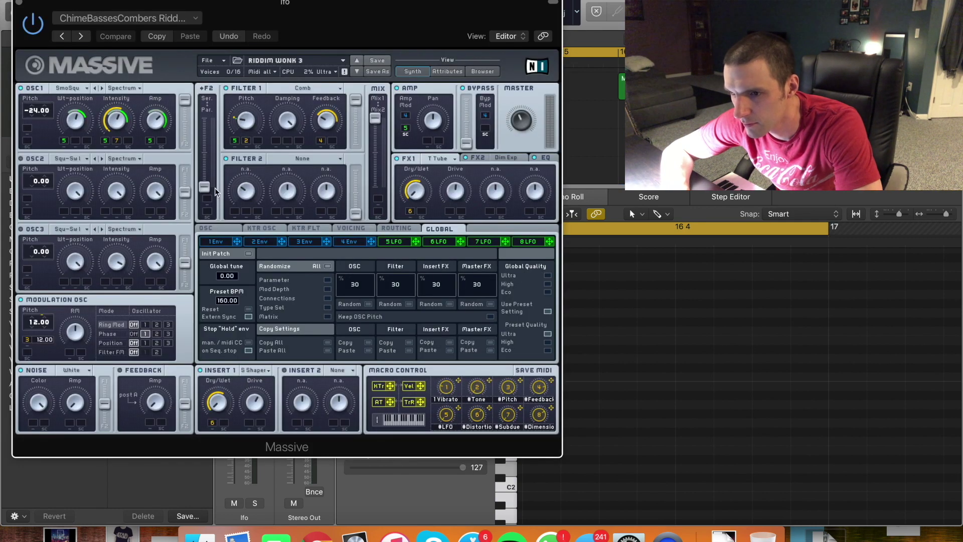
left_click(95, 23)
scroll(106, 365, "down", 15)
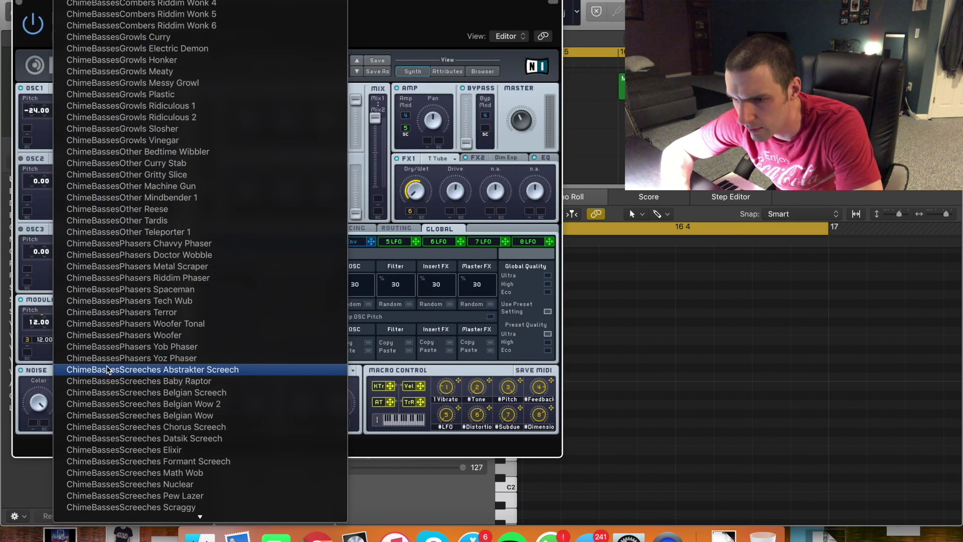
scroll(106, 365, "down", 5)
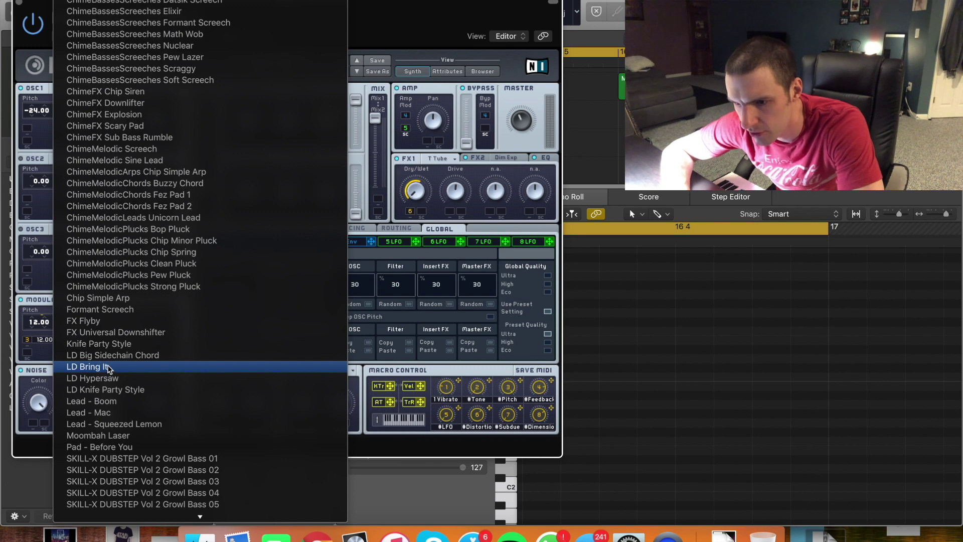
left_click(103, 309)
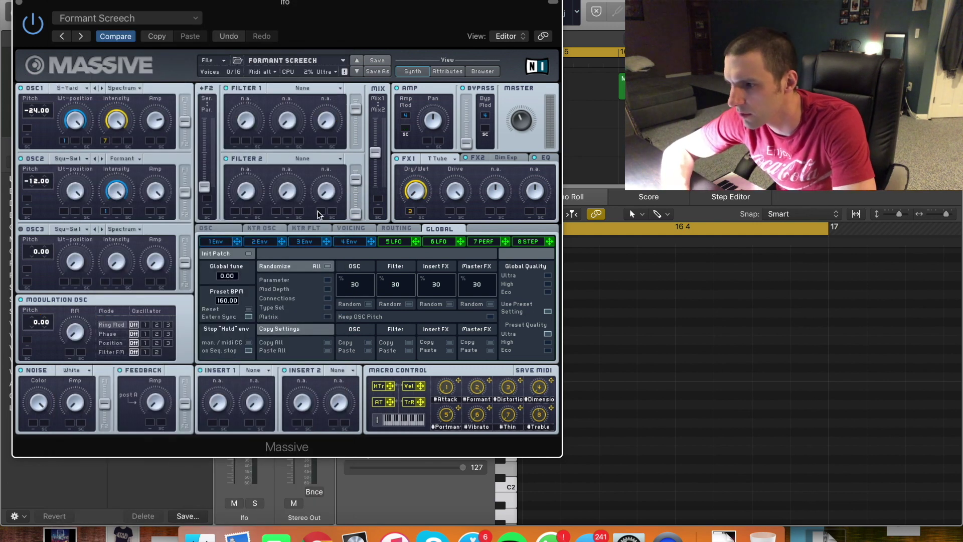
key("space")
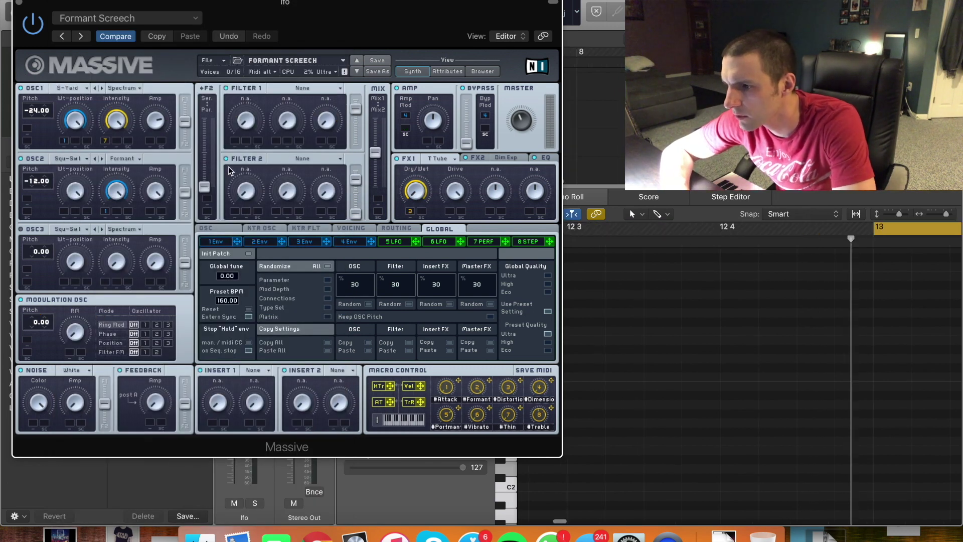
left_click(19, 3)
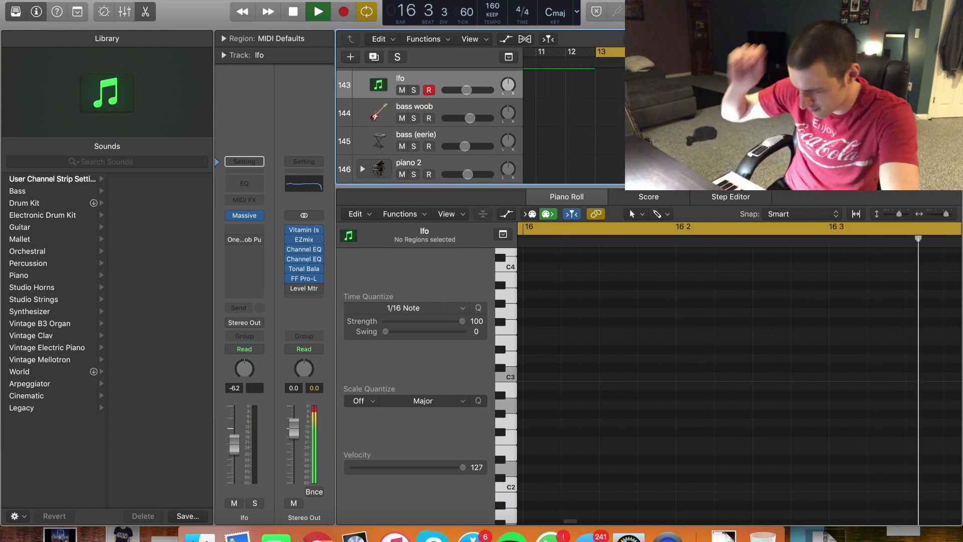
key("space")
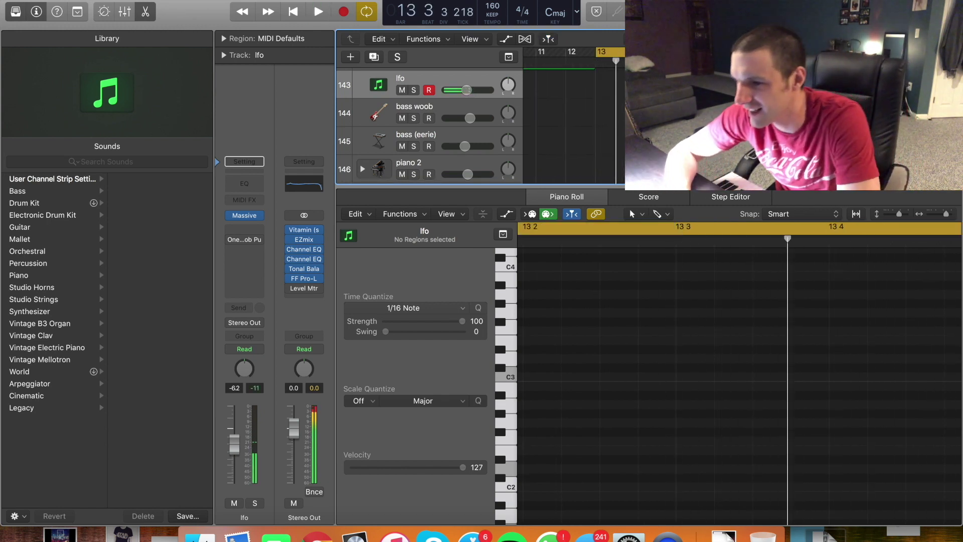
Insert CLA Guitars (s) on the lfo track, set its delay to Quarter, raise the delay to 4.4 and the pitch slightly, and test the sound
left_click(245, 240)
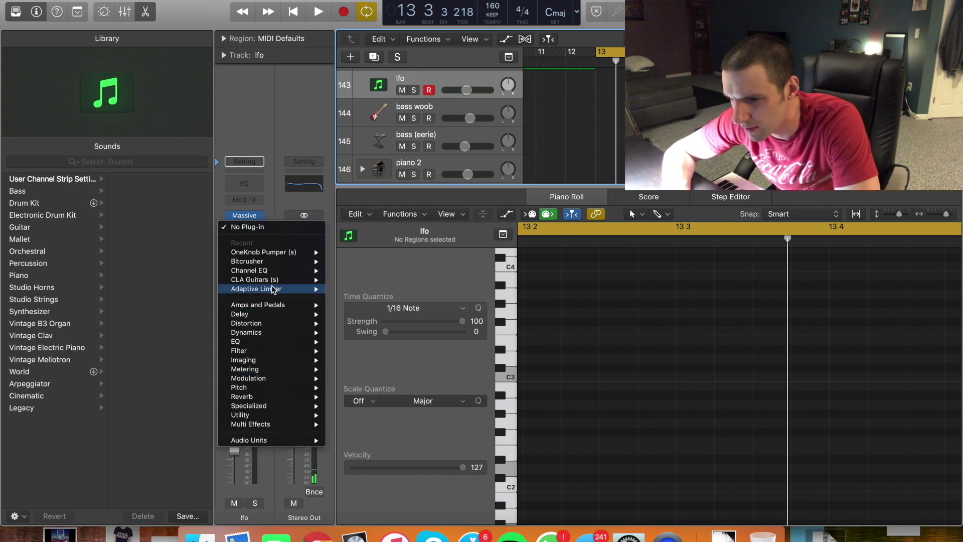
left_click(273, 251)
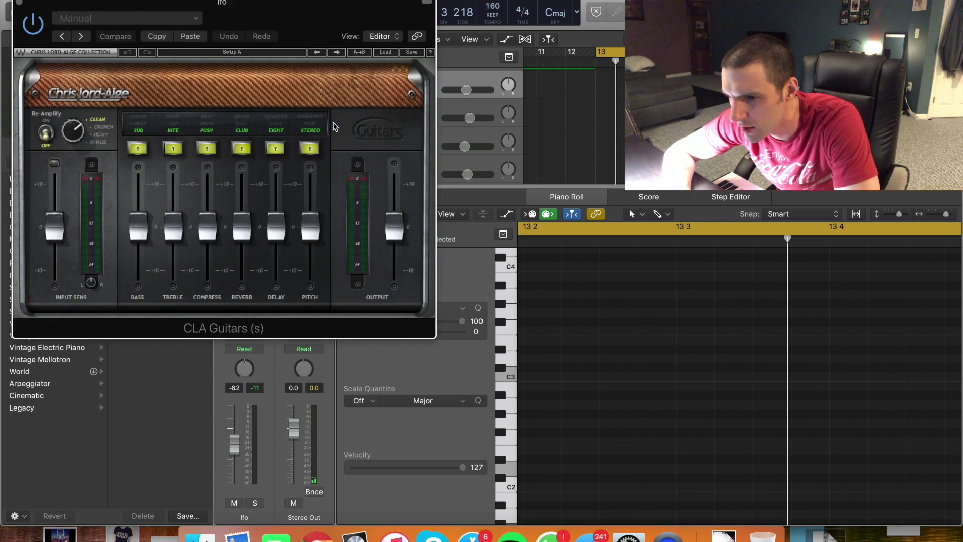
left_click(278, 149)
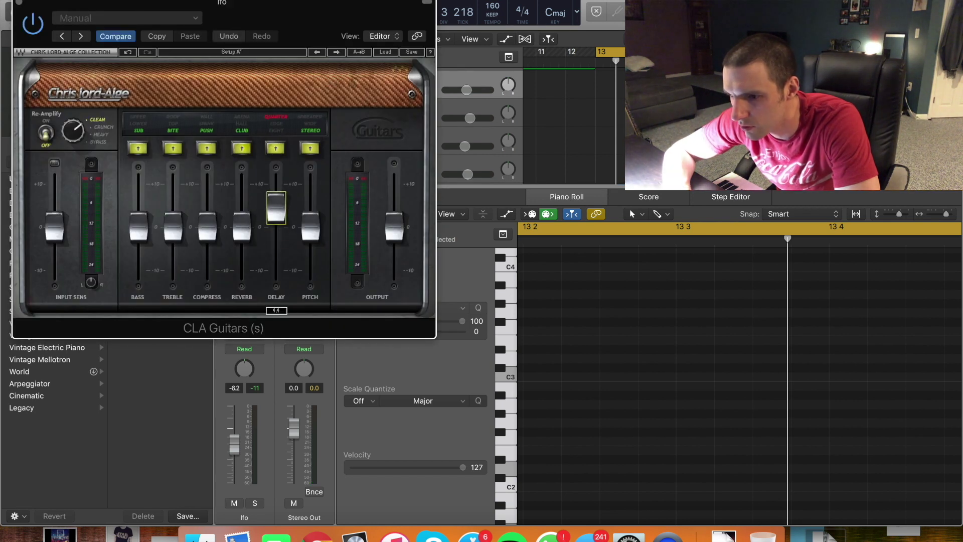
left_click_drag(310, 227, 285, 199)
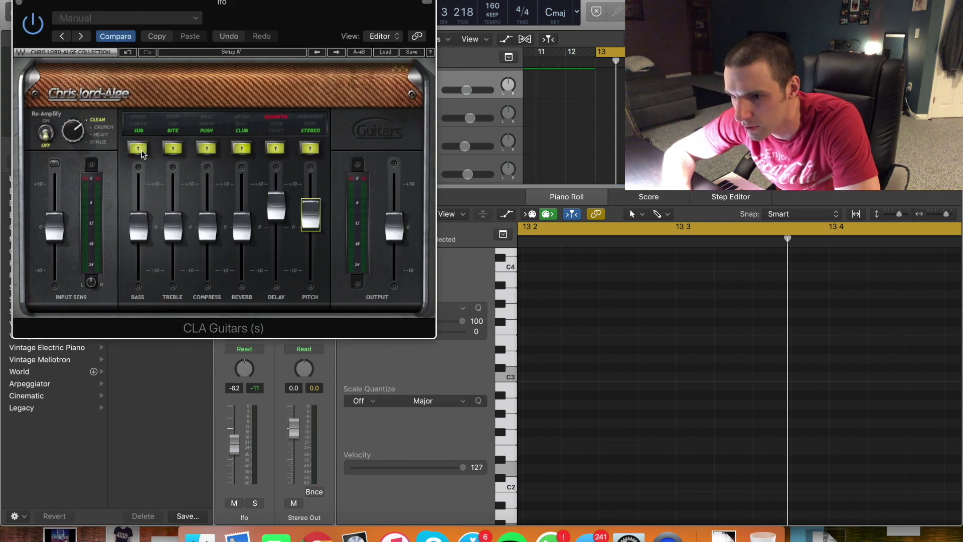
key("space")
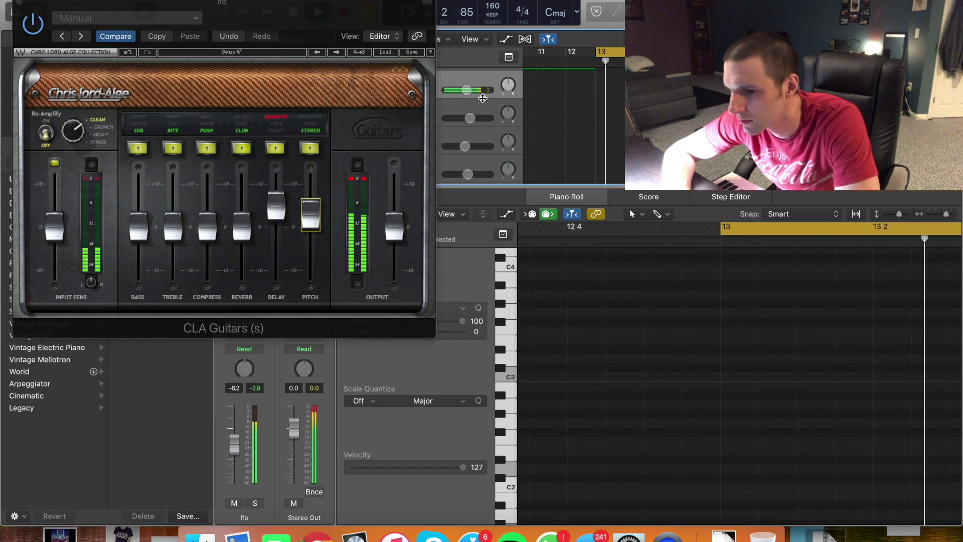
left_click(27, 5)
Add sends from lfo to Bus 2 (Small Room) and Bus 1 (Large Hall), raise the Bus 1 send to about -5.1 and play
left_click(243, 305)
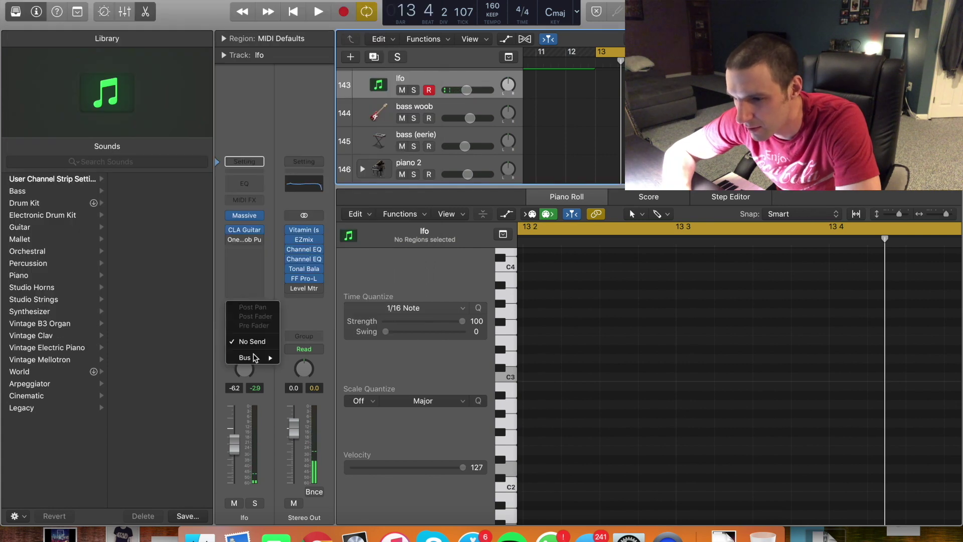
mouse_move(254, 357)
left_click(288, 334)
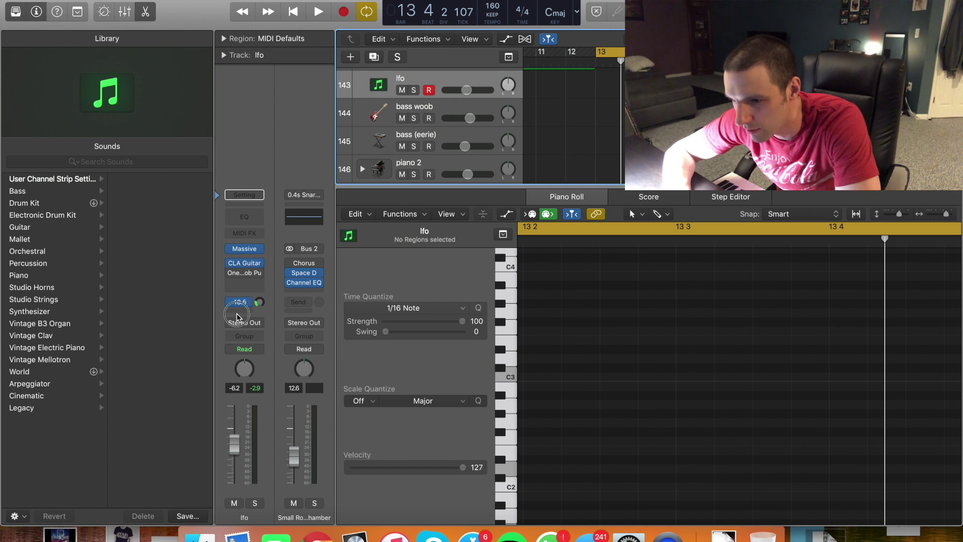
left_click(239, 303)
mouse_move(261, 363)
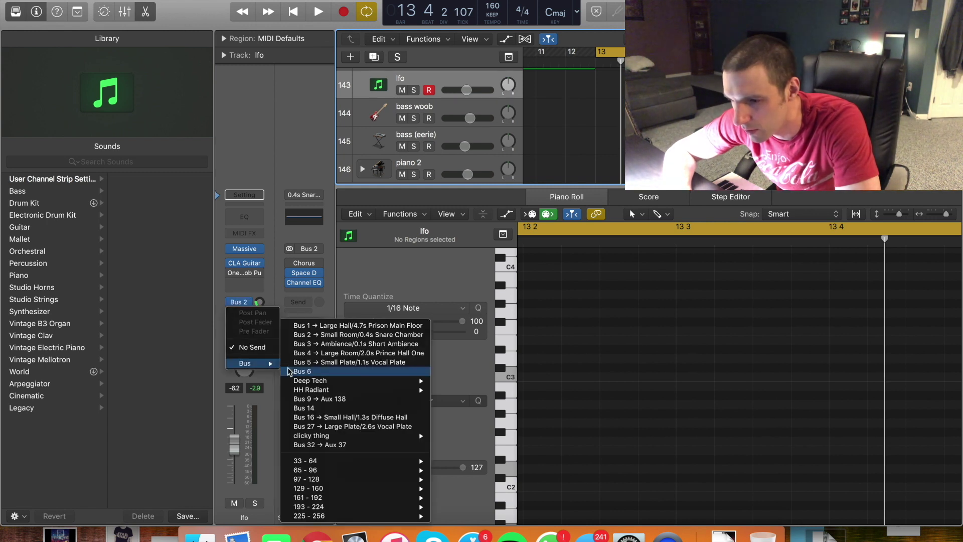
left_click(312, 326)
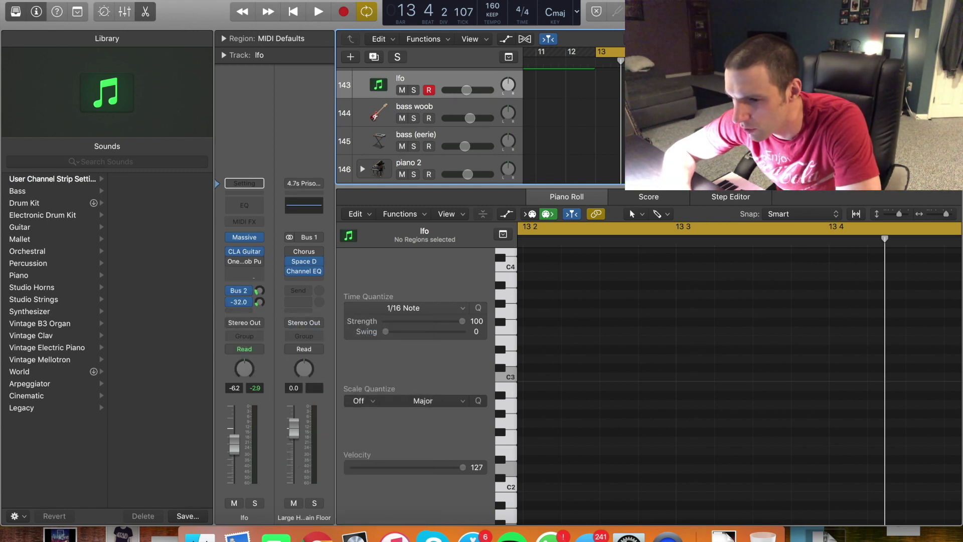
key("space")
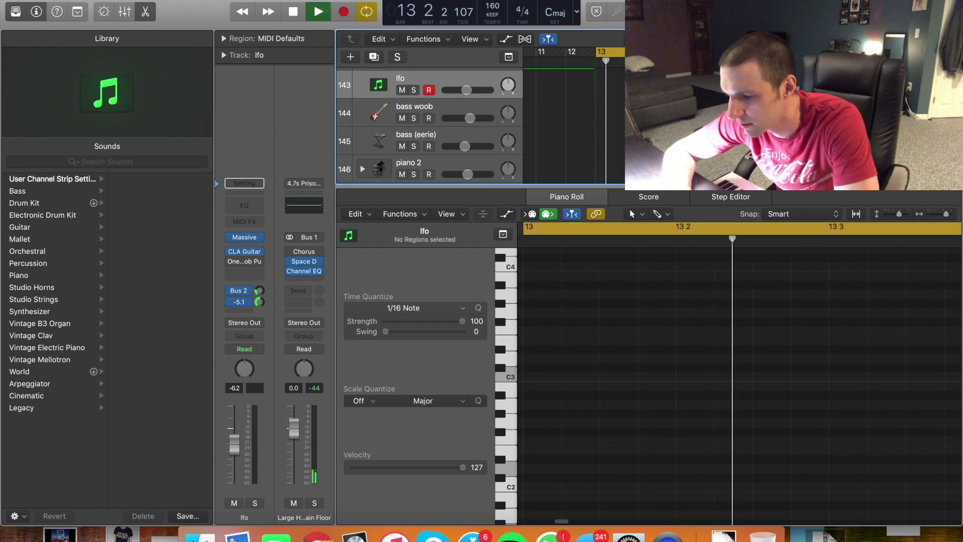
Turn off cycle playback and lower the lfo track's volume to -12.2 dB while playing on into bar 18
key("c")
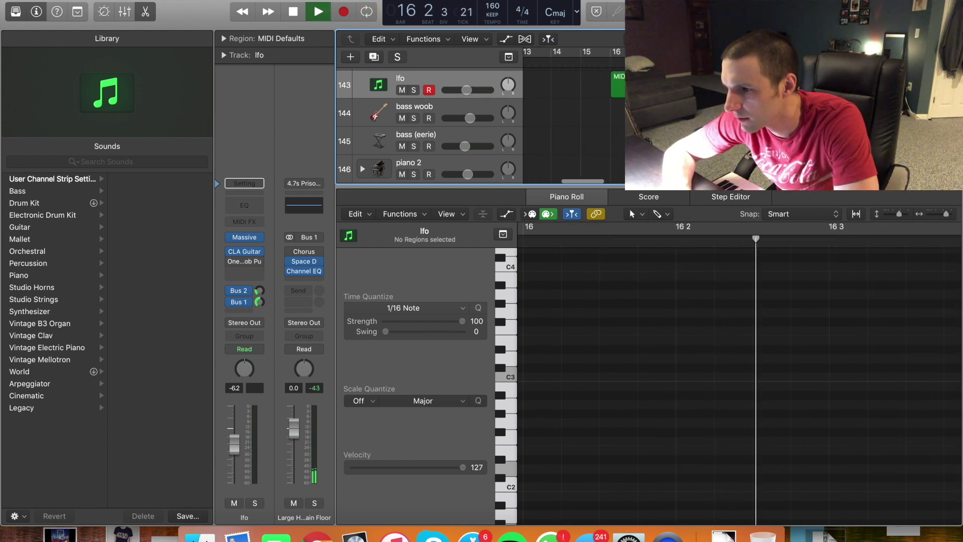
key("r")
left_click_drag(470, 91, 451, 96)
key("space")
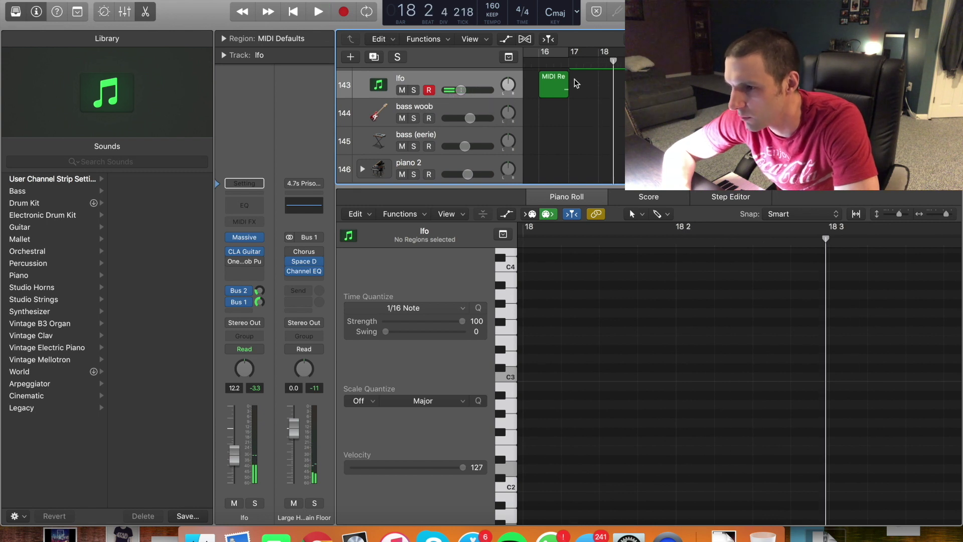
Cycle bars 16 and 17 with lfo soloed, and insert an Adaptive Limiter with 12 dB gain on that track
left_click_drag(547, 56, 598, 56)
key("ctrl+s")
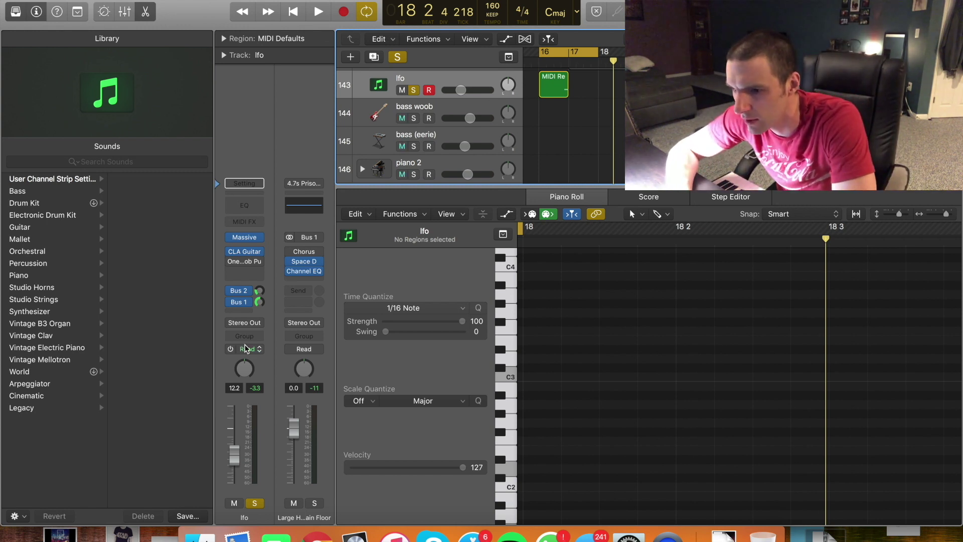
left_click(253, 256)
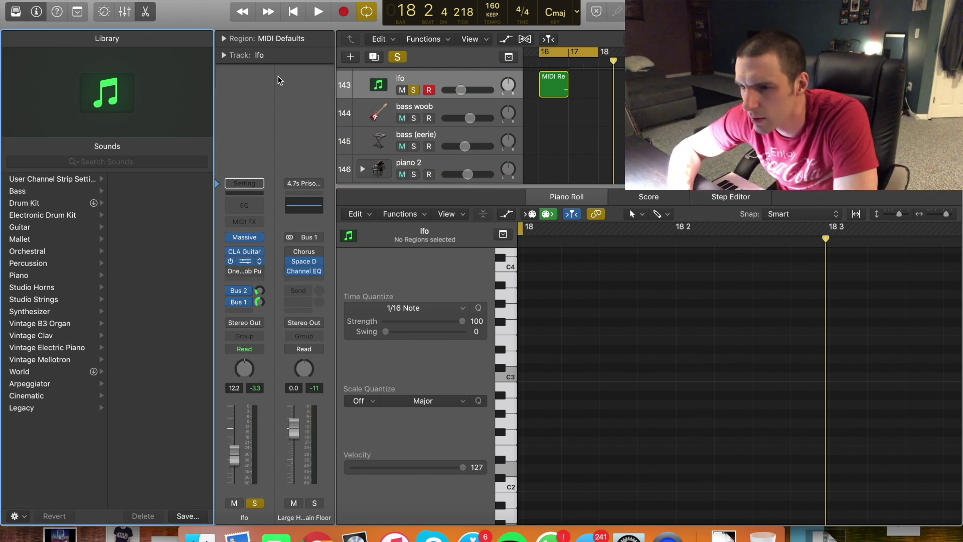
left_click(104, 20)
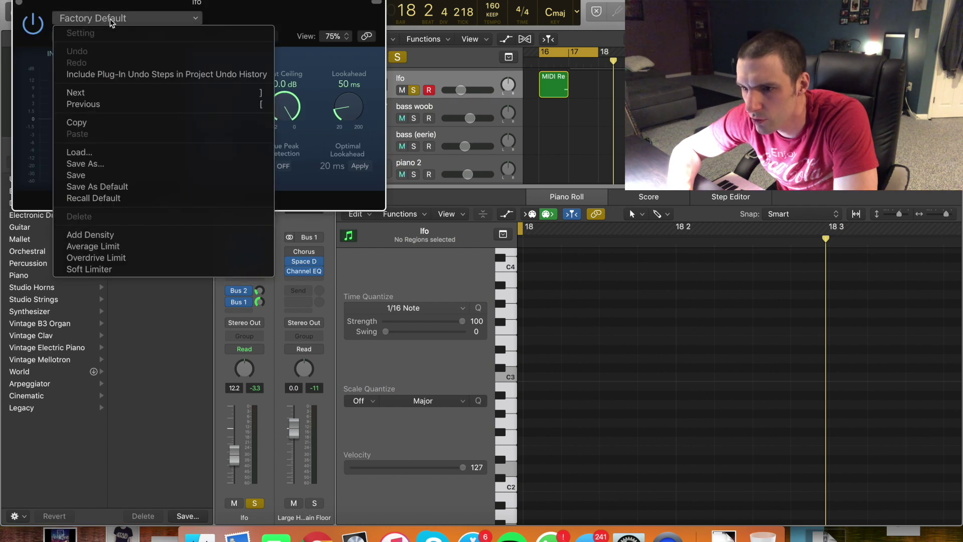
left_click(229, 13)
left_click_drag(219, 106, 219, 90)
key("space")
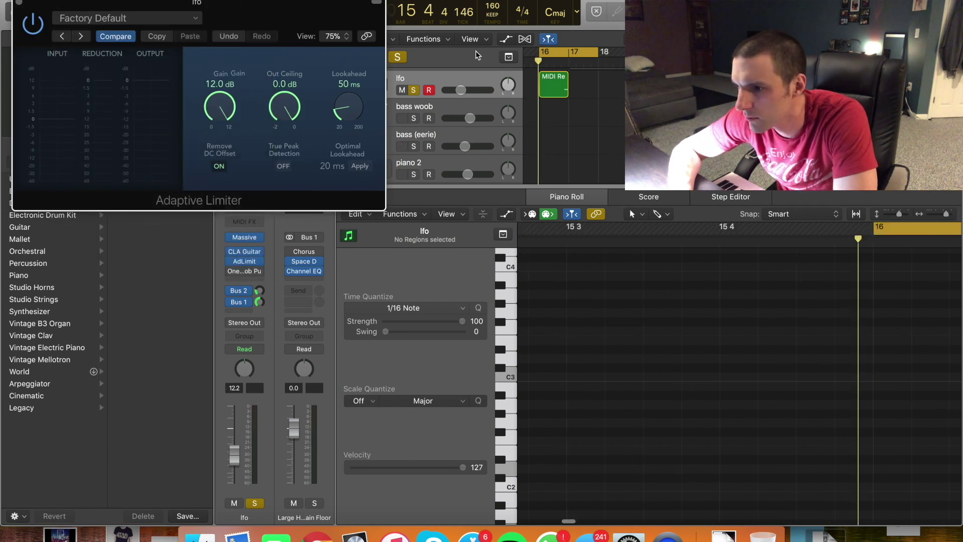
key("c")
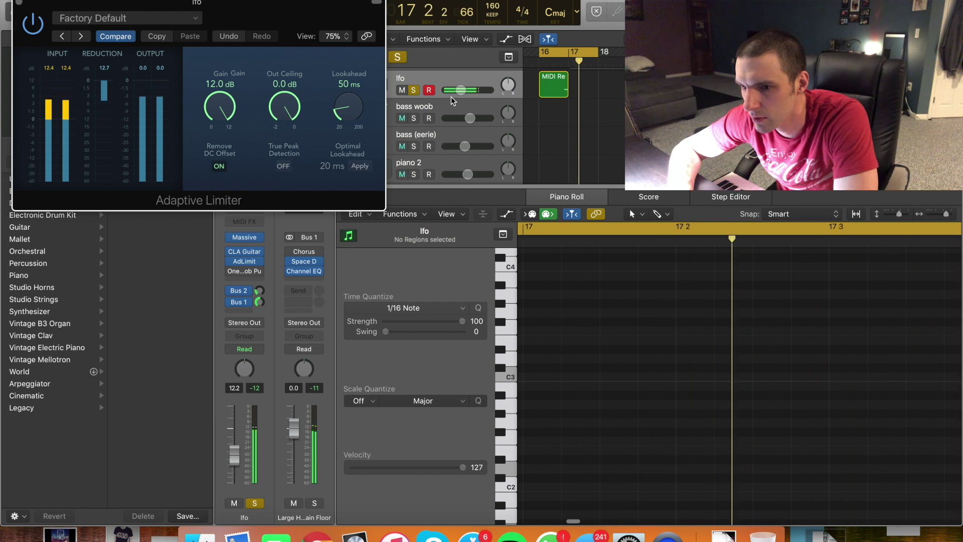
left_click(20, 4)
Lower the lfo track's volume to -18 dB and turn off its solo while playing the cycled bars
left_click_drag(459, 93, 457, 92)
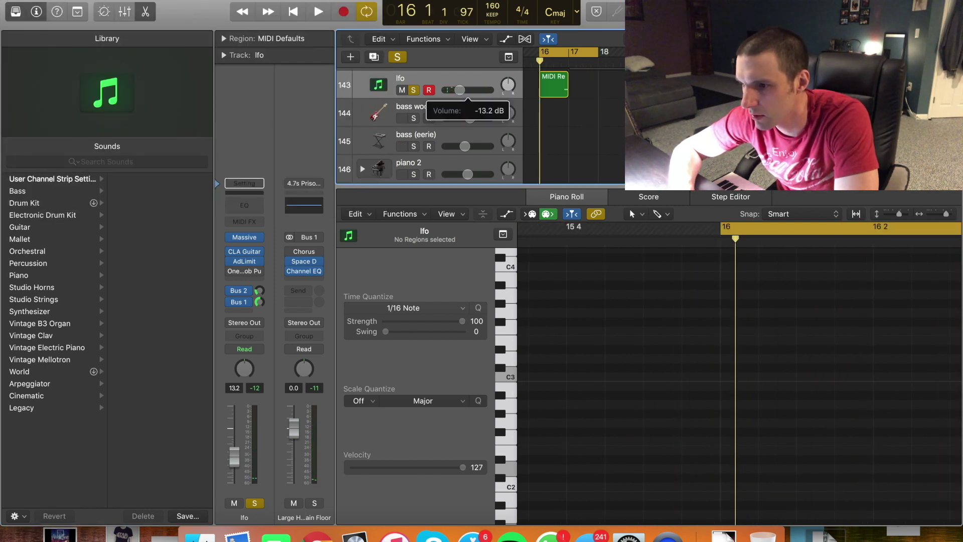
key("space")
key("s")
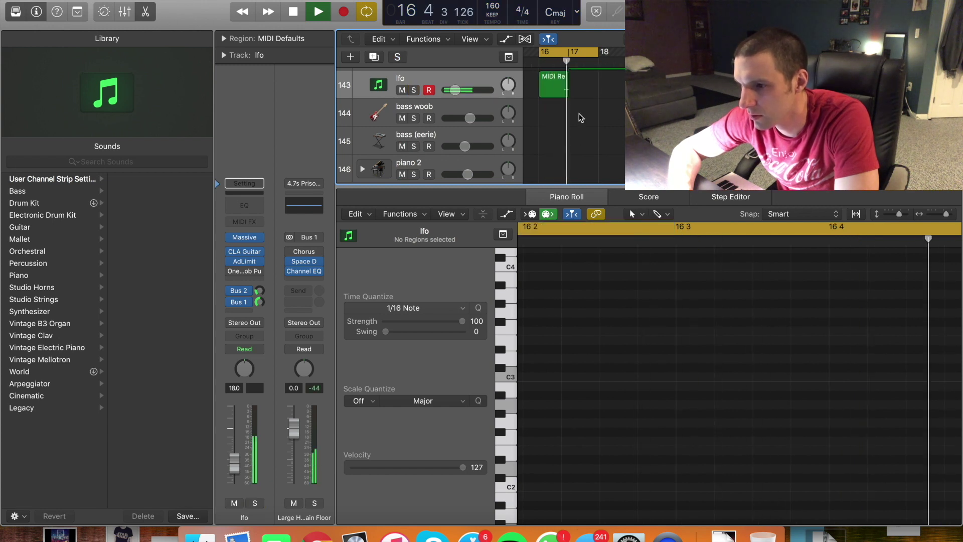
Raise the delay in CLA Guitars on the lfo track to 9.3 and lower the track's volume to -21.5 dB
left_click(241, 266)
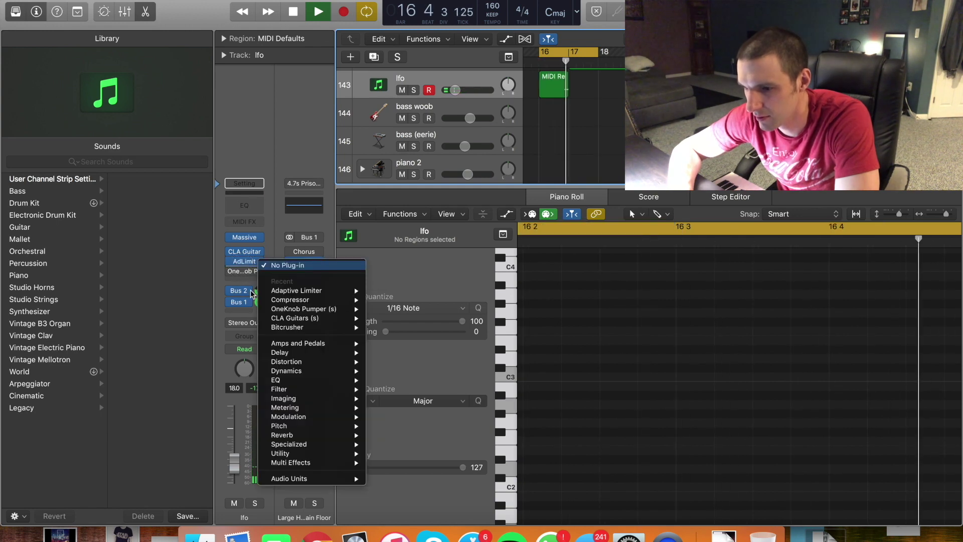
left_click(221, 215)
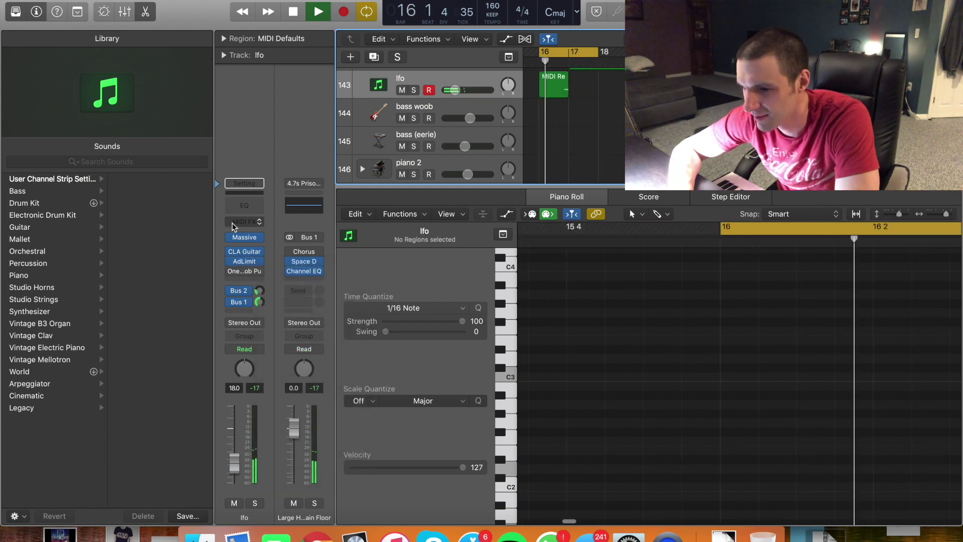
left_click(244, 251)
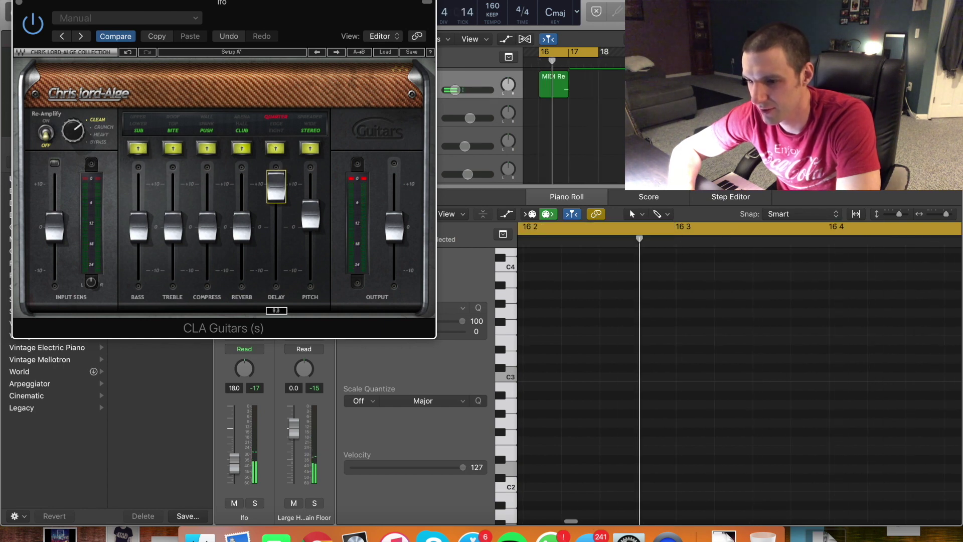
left_click(19, 3)
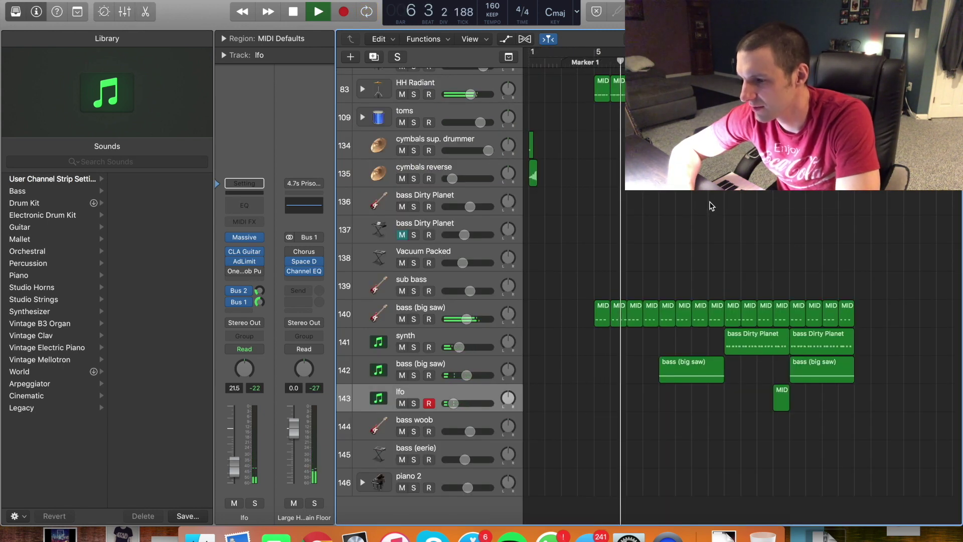
Play the arrangement through to bar 21 and stop there, selecting the lower bass (big saw) track along the way
key("super+Right")
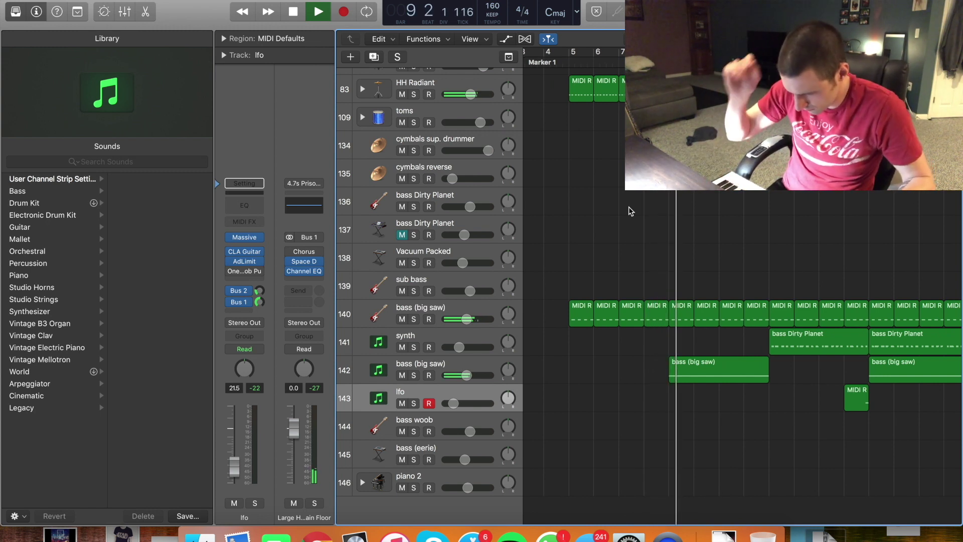
left_click(435, 366)
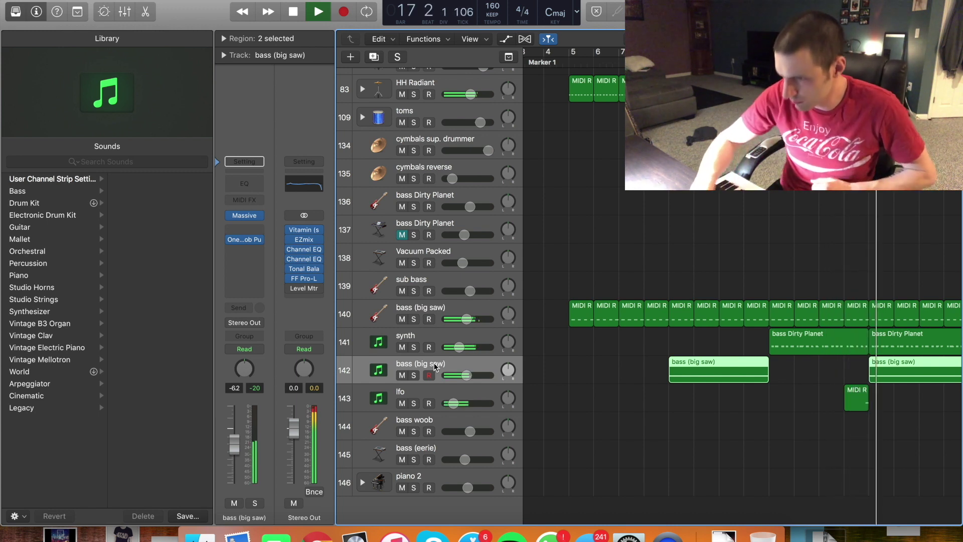
scroll(735, 372, "right", 5)
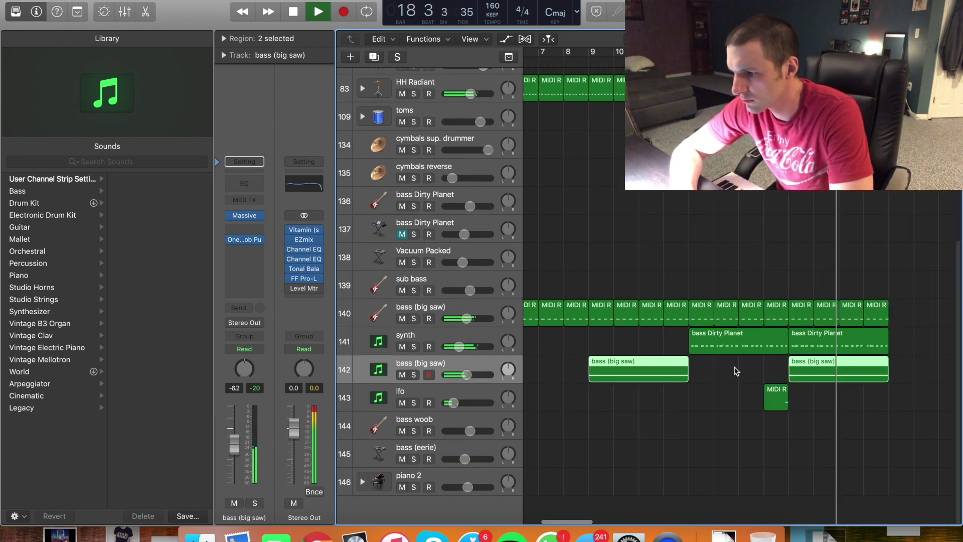
scroll(735, 372, "up", 1)
scroll(733, 375, "up", 7)
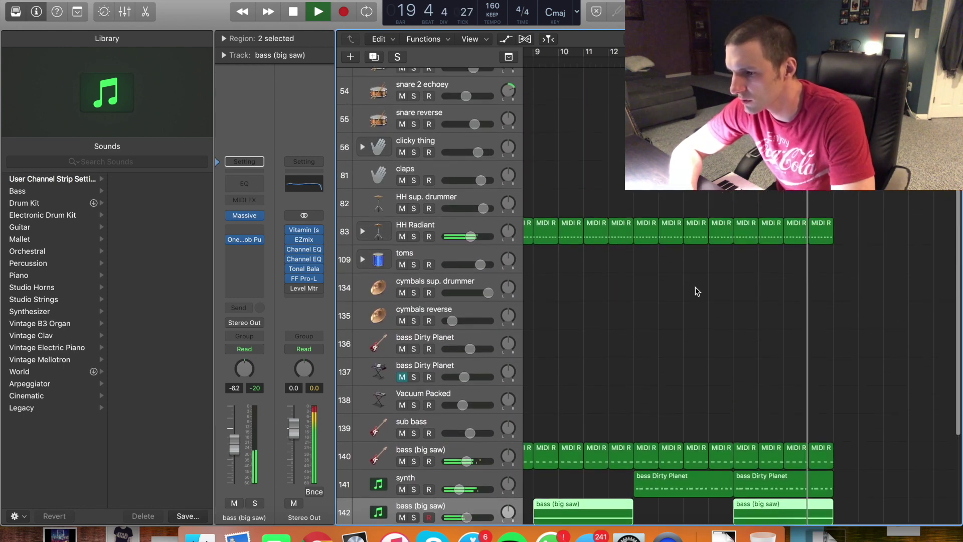
scroll(678, 216, "up", 3)
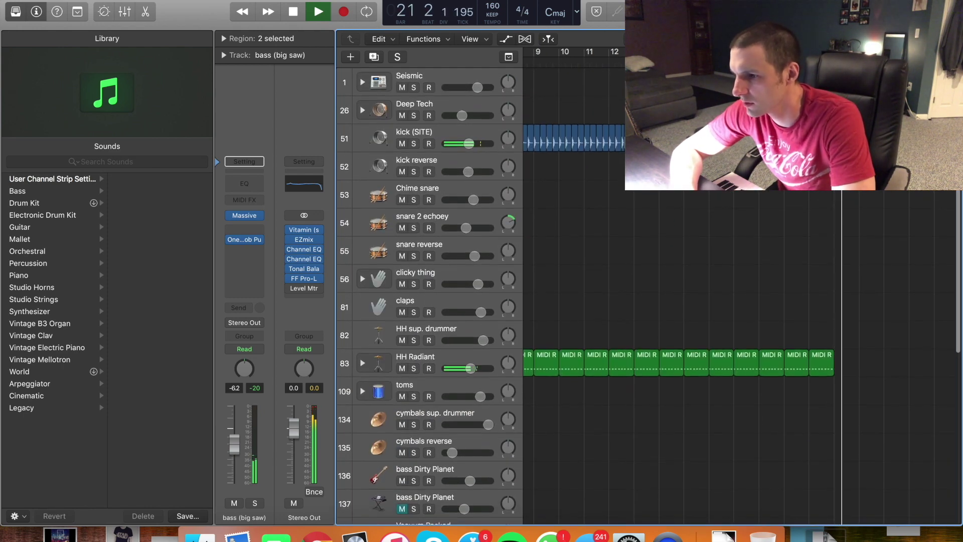
key("space")
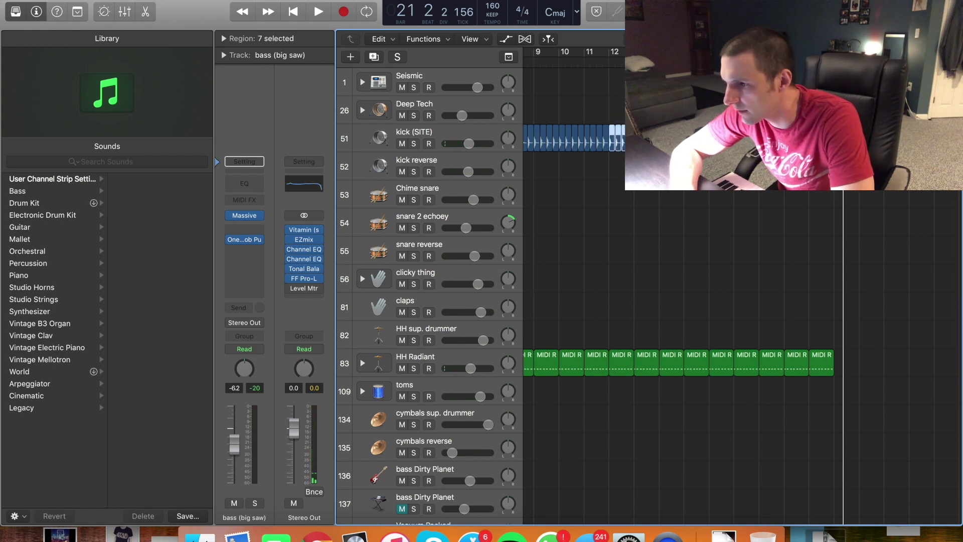
Copy the regions of bars 13 to 20 on all tracks and paste them at bar 21, extending the arrangement to bar 29
key("comma")
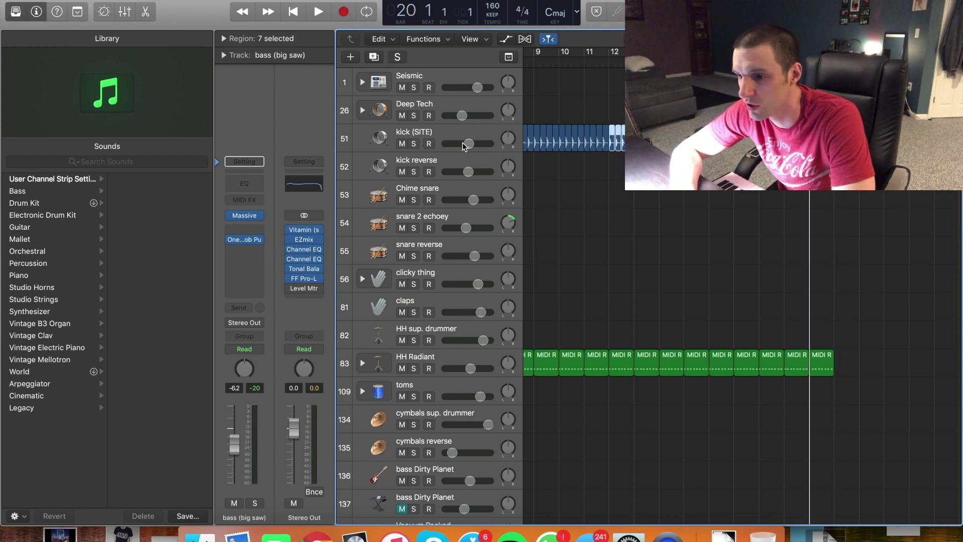
left_click(430, 135)
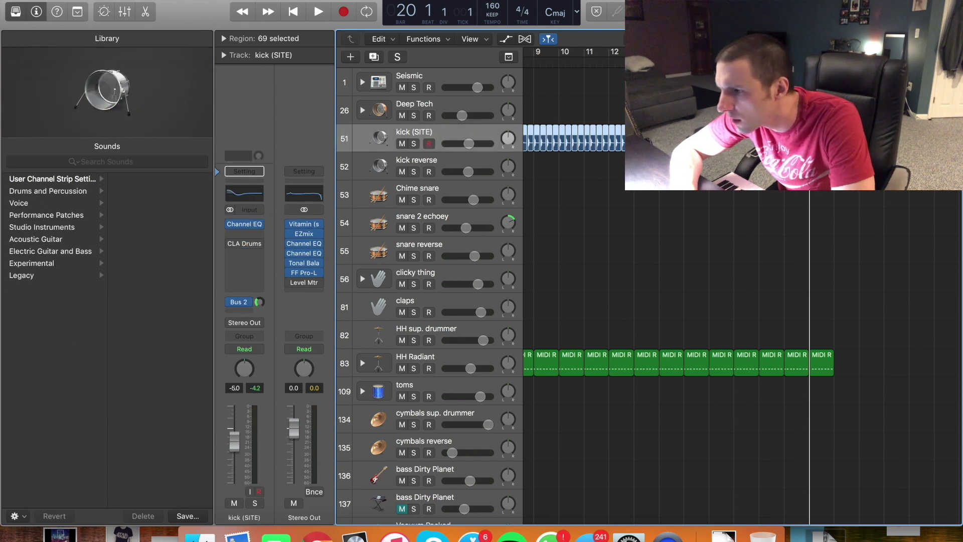
key("space")
scroll(753, 301, "down", 10)
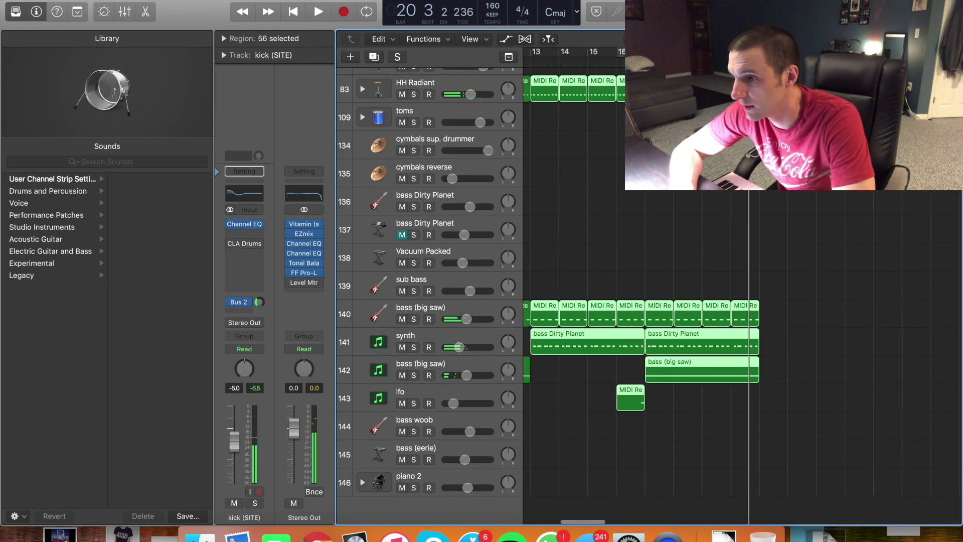
key("shift+period")
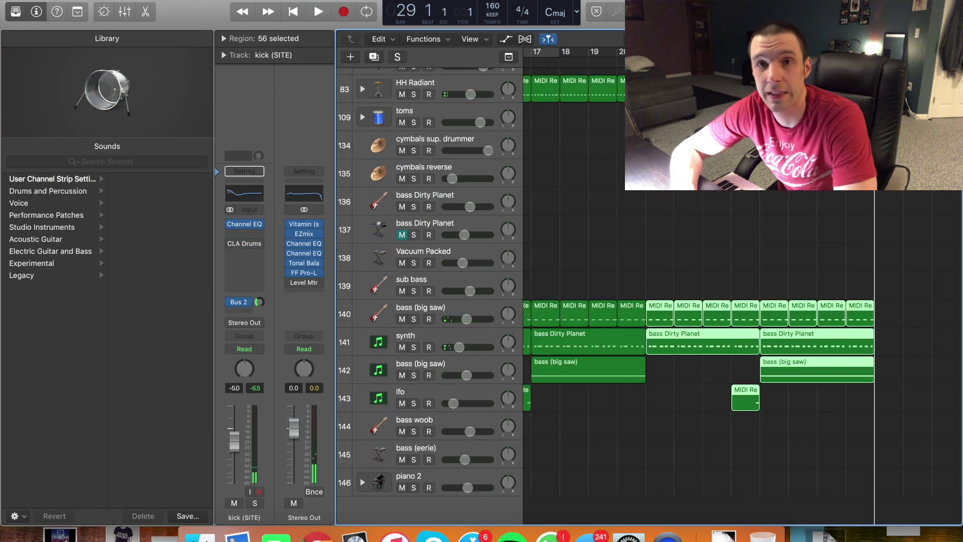
key("super+Left")
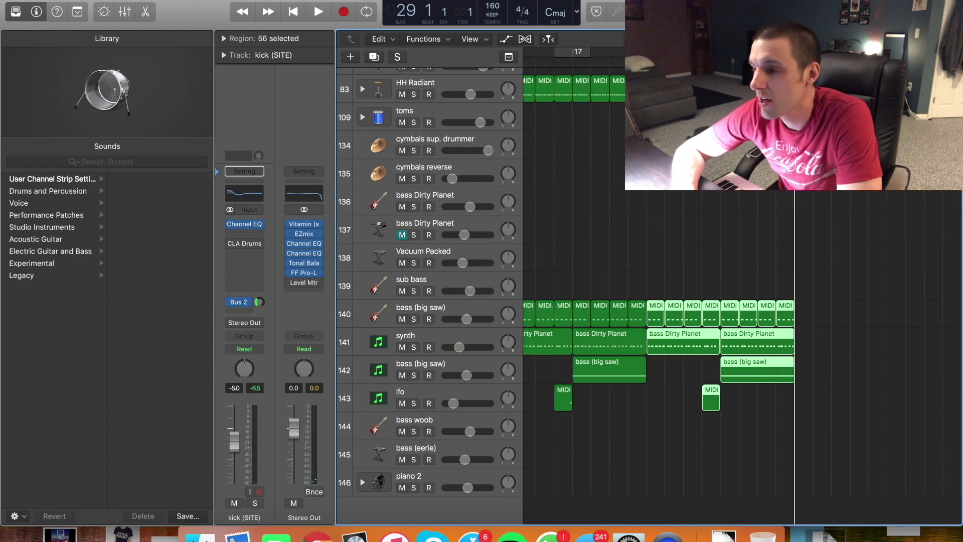
key("super+Left")
key("super+Left")
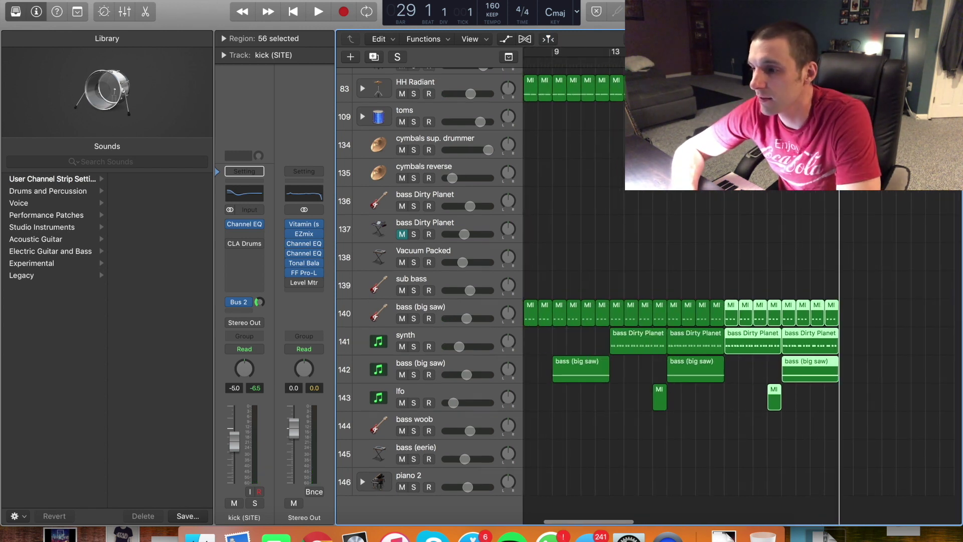
scroll(703, 301, "left", 2)
scroll(703, 301, "left", 3)
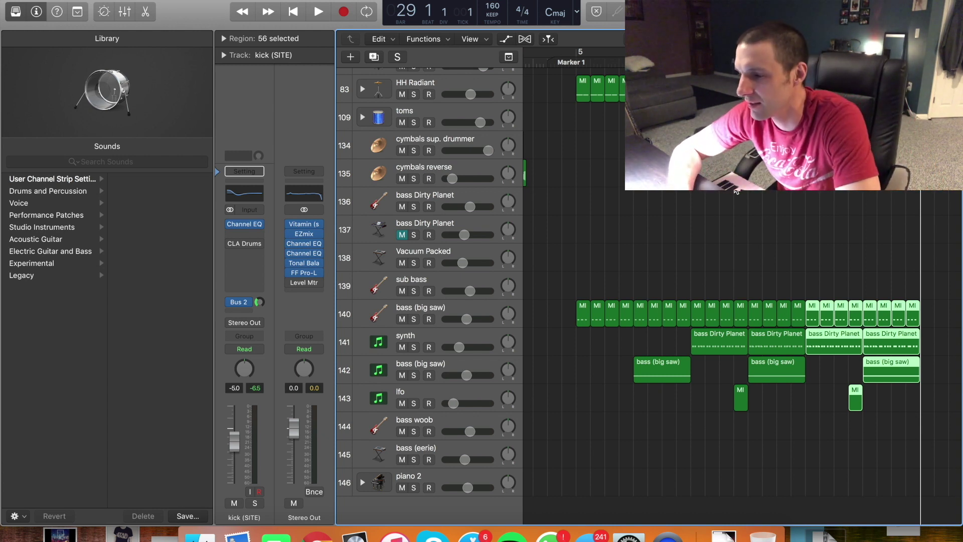
Place a one-note region on the Deep Tech track at bar 21 and repeat it every bar through bar 28
key("super+Right")
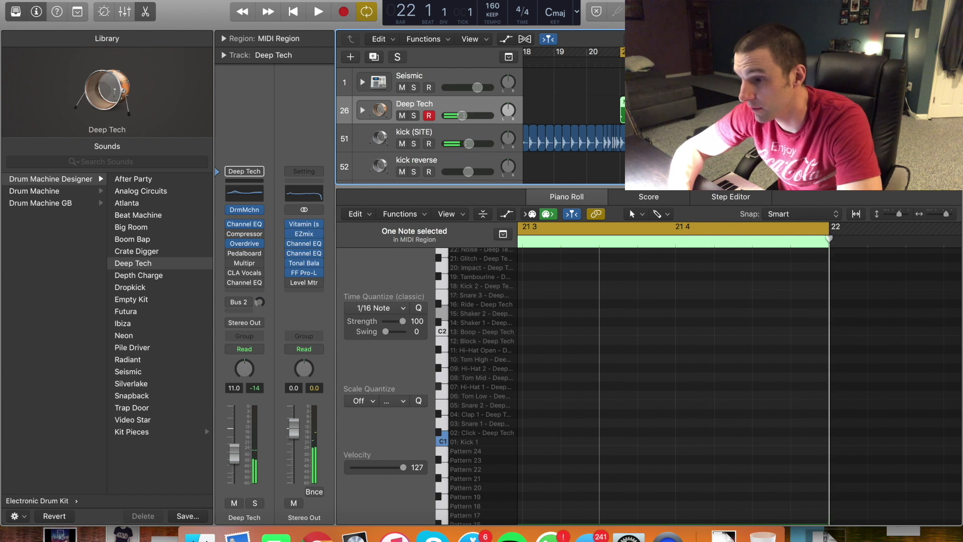
key("period")
key("period")
key("period")
key("period")
key("period")
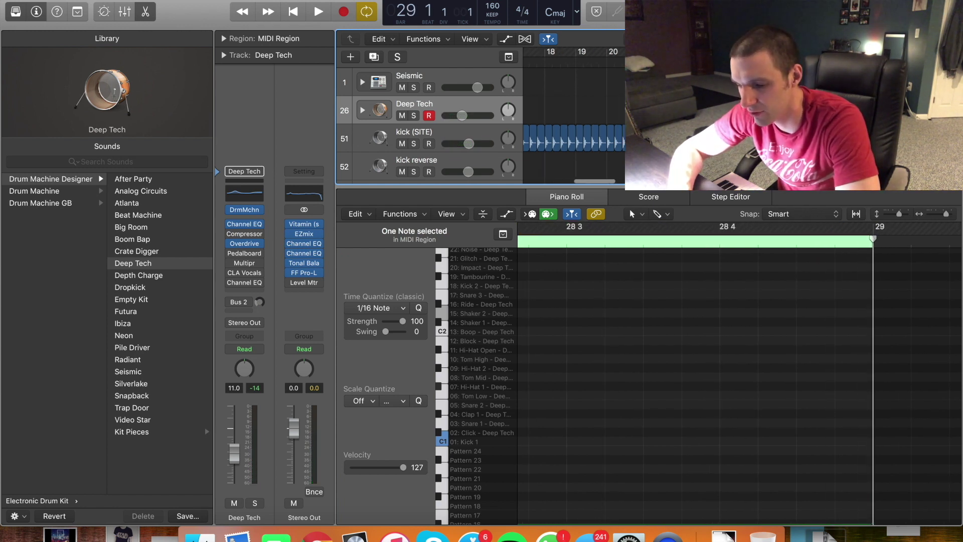
key("e")
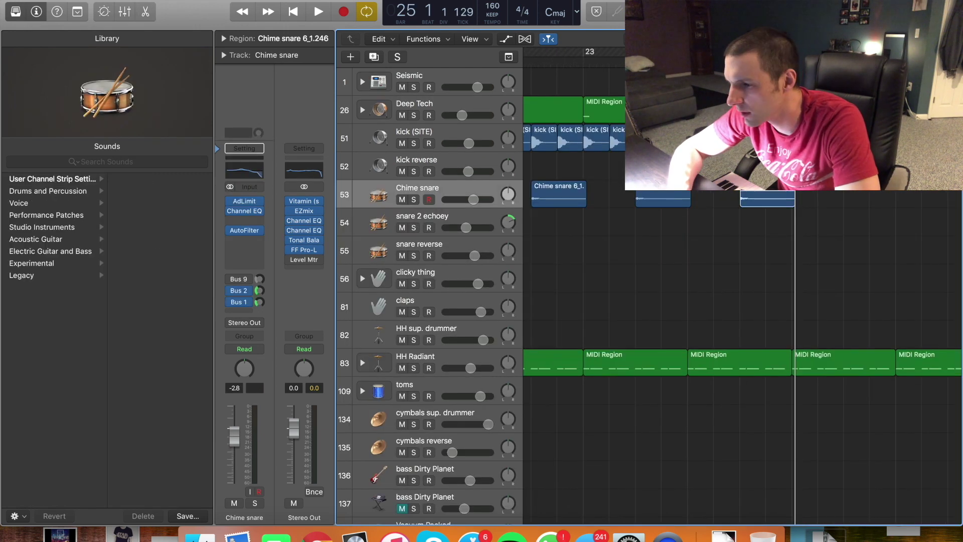
Trim the ends of the four Chime snare regions in bars 21 to 24 to the bar lines
scroll(743, 359, "right", 5)
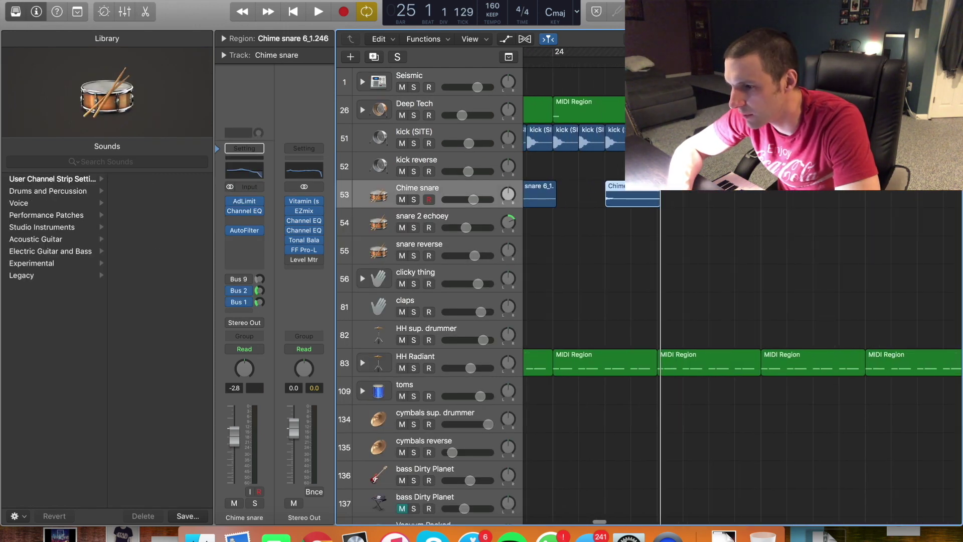
scroll(685, 193, "down", 5)
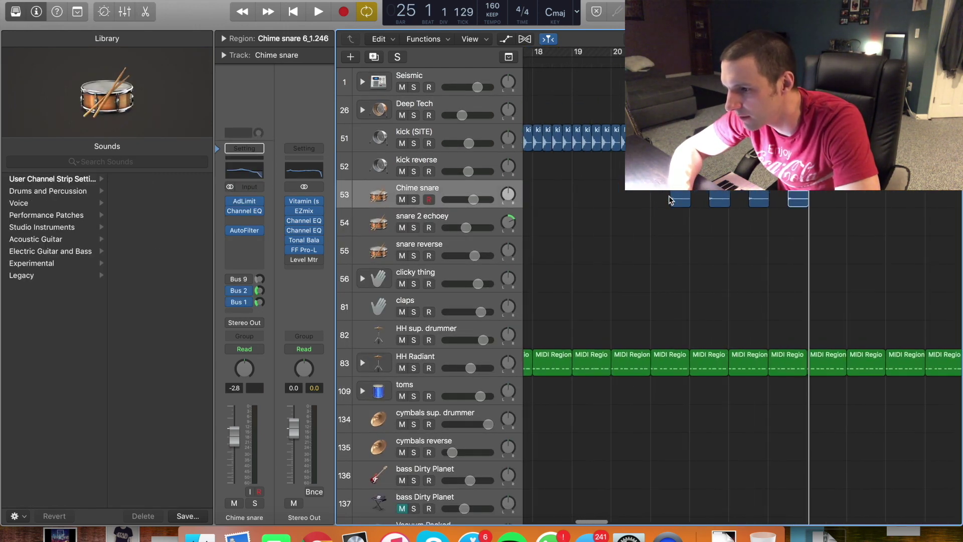
scroll(832, 224, "up", 5)
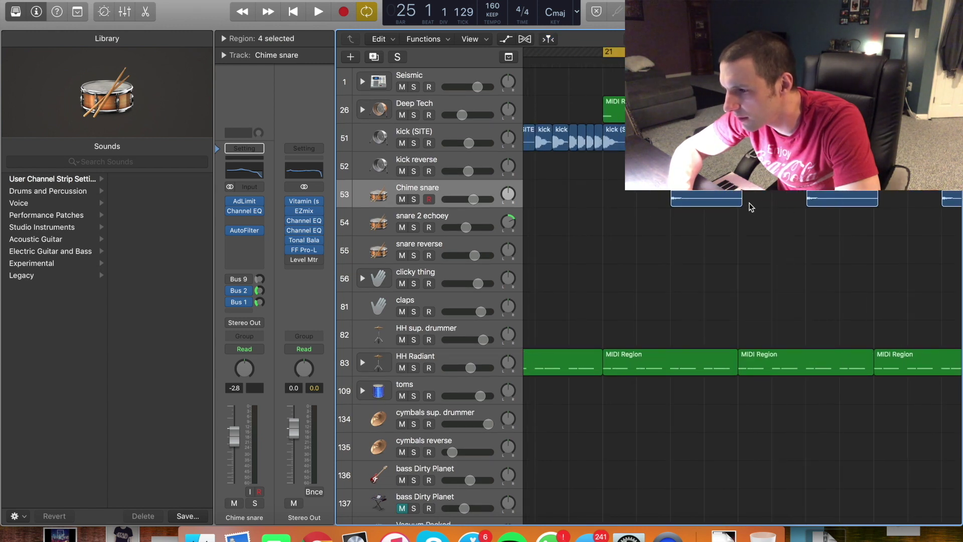
left_click_drag(739, 204, 727, 200)
Copy the last Chime snare region and paste it at beat 3 of bars 25, 26, 27 and 28
left_click(618, 203)
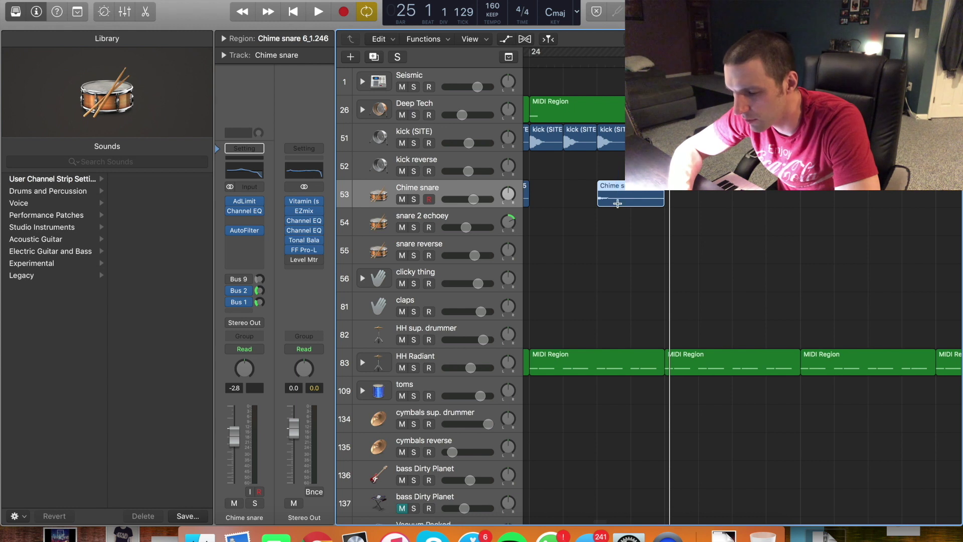
left_click(733, 62)
key("super+v")
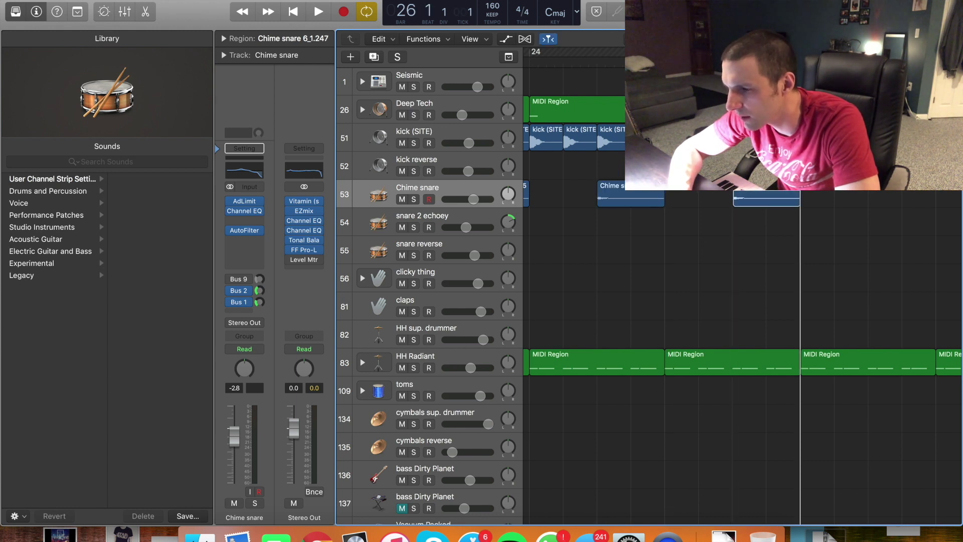
key("super+v")
left_click(623, 62)
left_click(631, 62)
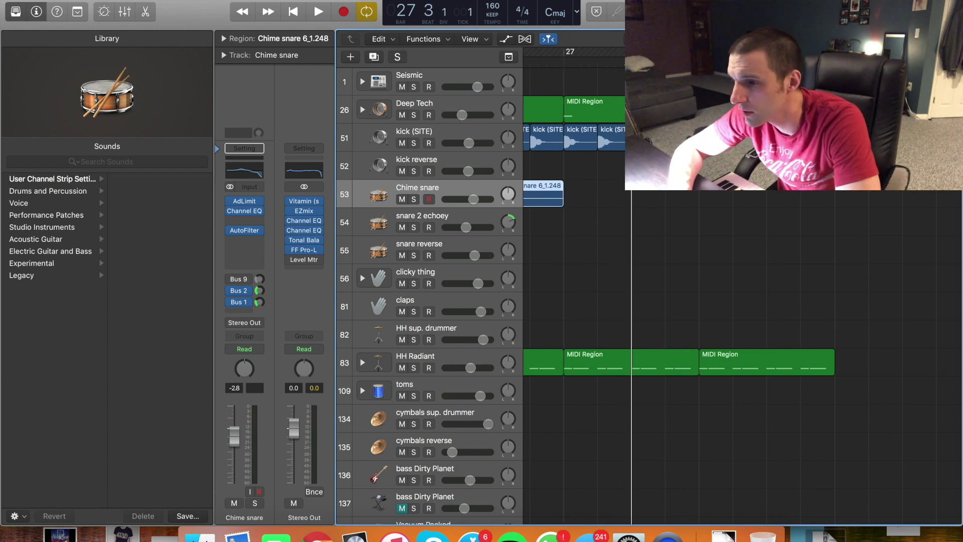
key("super+v")
left_click(767, 62)
key("super+v")
Turn off cycle playback and play the arrangement from bar 13 into bar 23
scroll(767, 62, "down", 10)
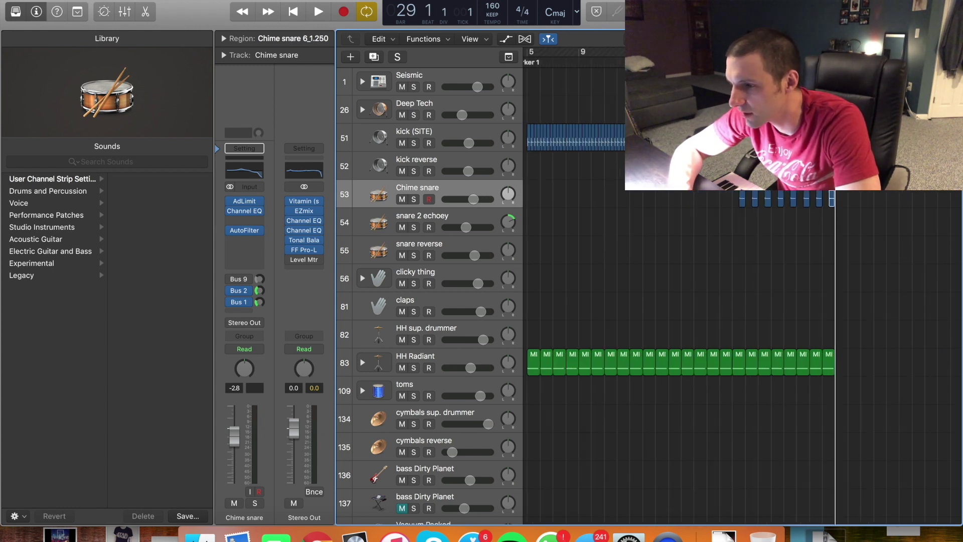
scroll(767, 63, "left", 3)
key("Return")
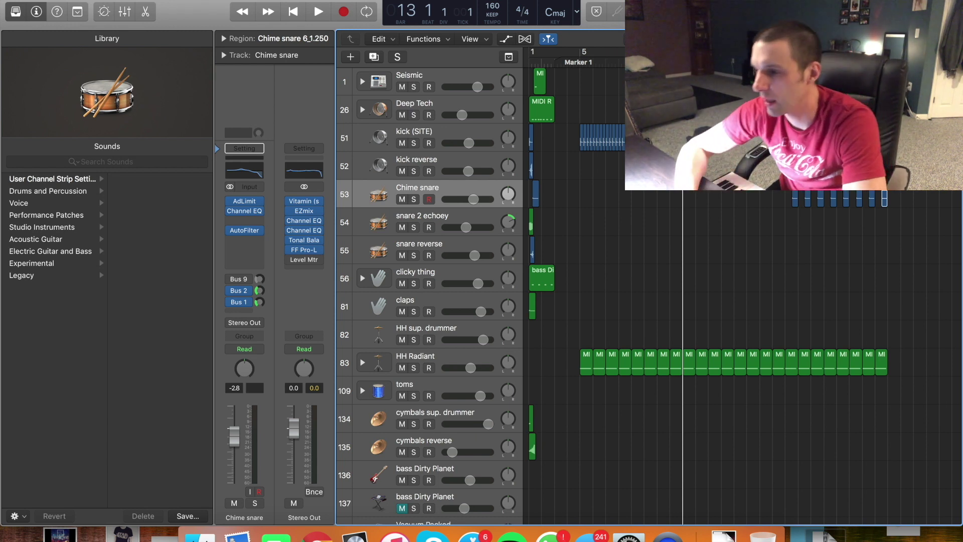
key("space")
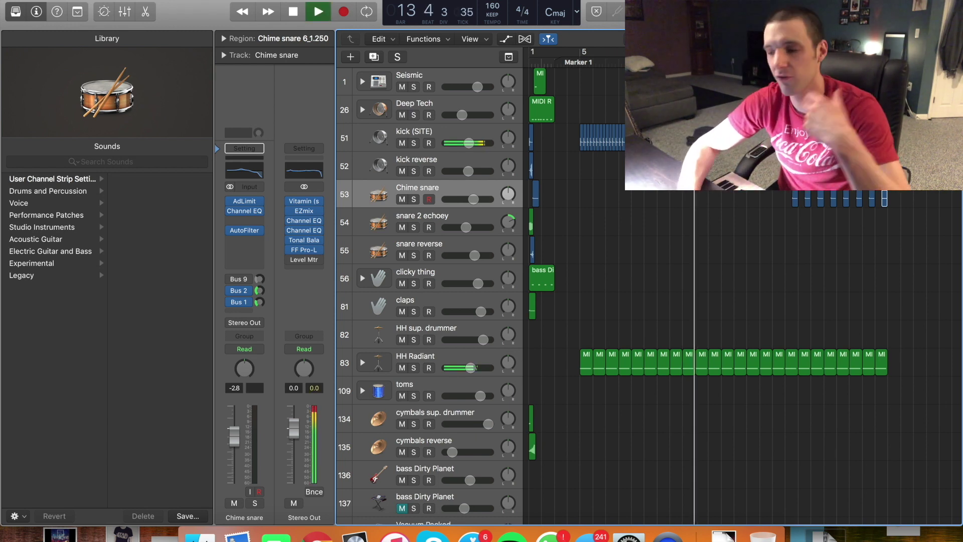
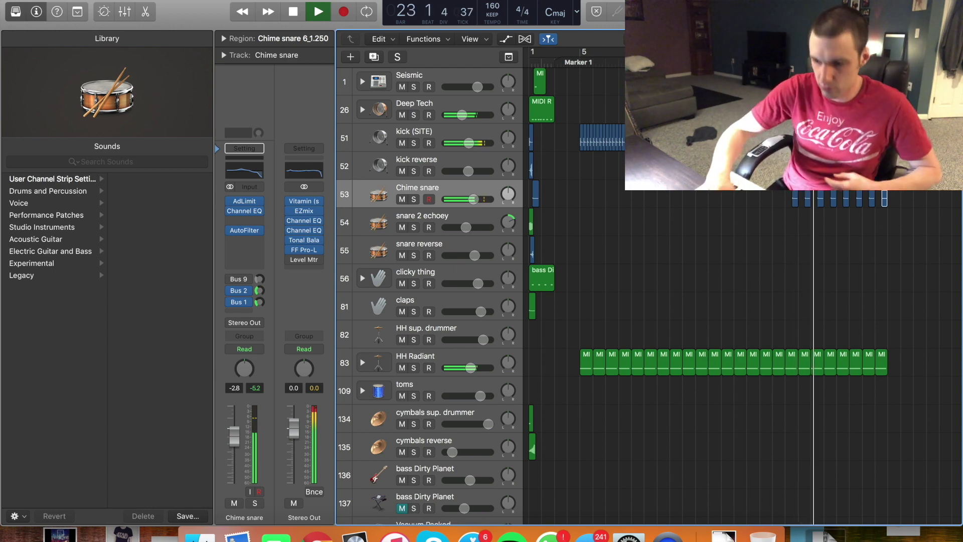
key("super+Right")
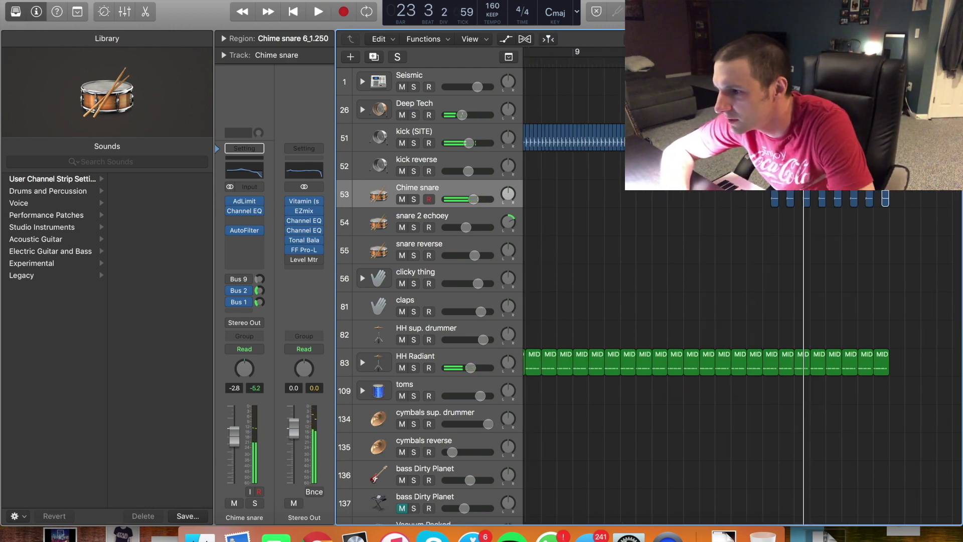
Turn cycle playback on, duplicate the lfo track with its settings, and place a copy of the lfo region on it at bar 21
key("c")
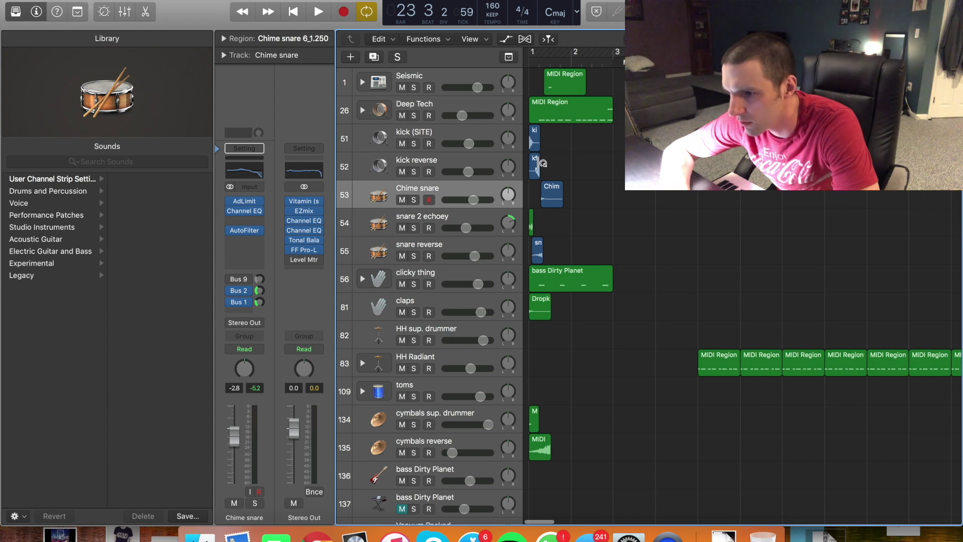
left_click(536, 164)
key("space")
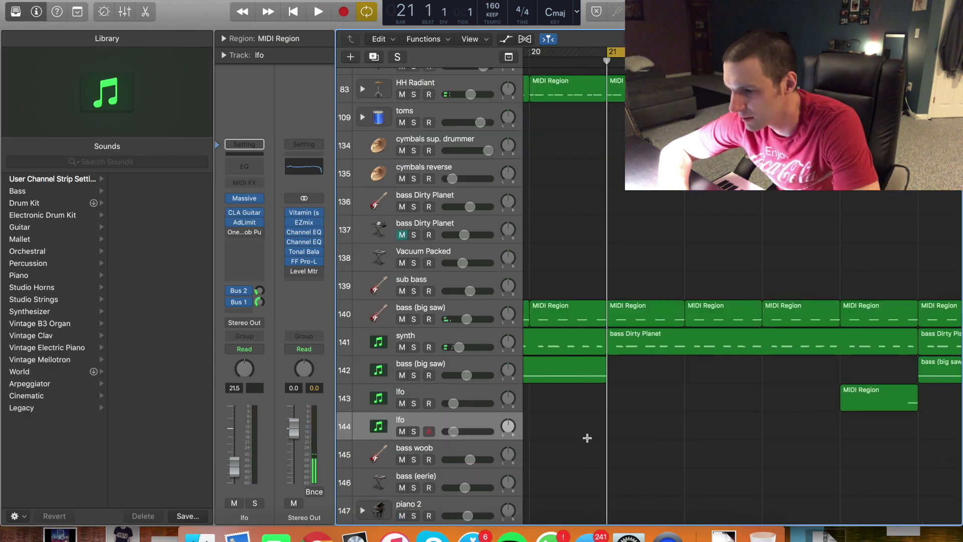
left_click(650, 417)
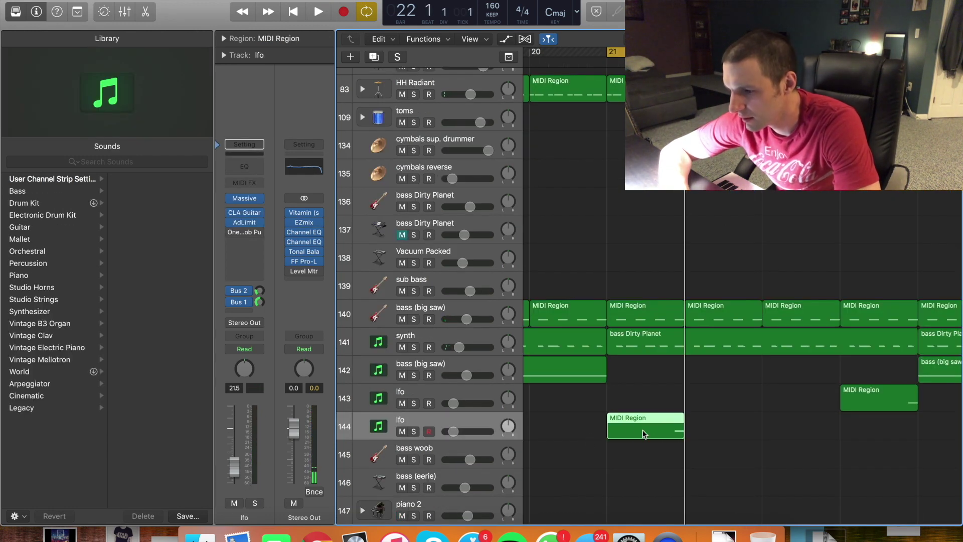
In the duplicated lfo region, make the note run from the start of bar 21 to beat 3 and lower it one octave
double_click(645, 432)
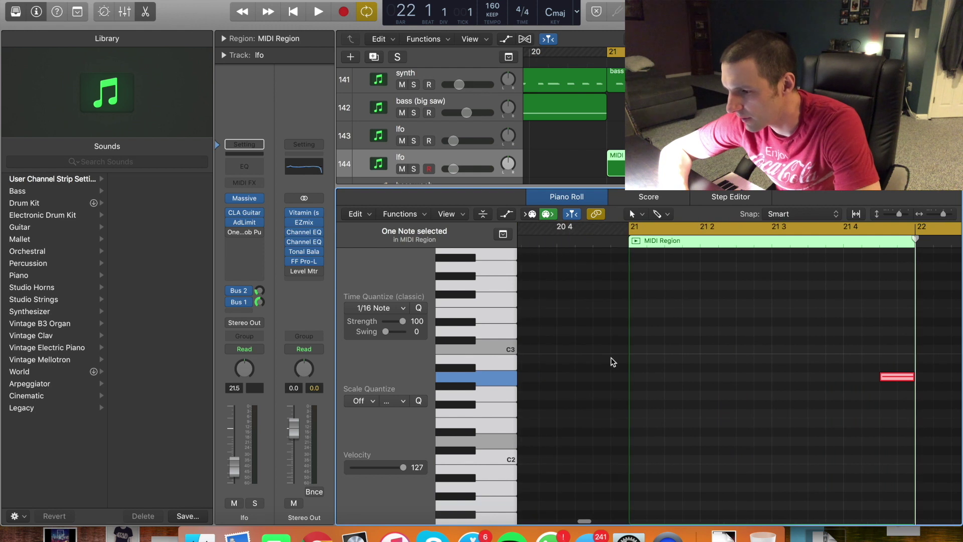
left_click(727, 363)
left_click(885, 376)
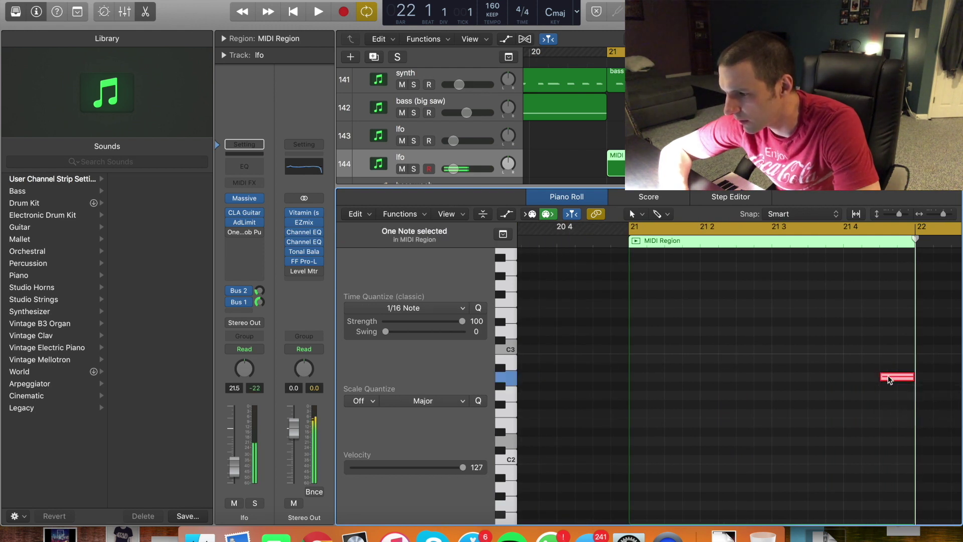
left_click_drag(897, 376, 769, 397)
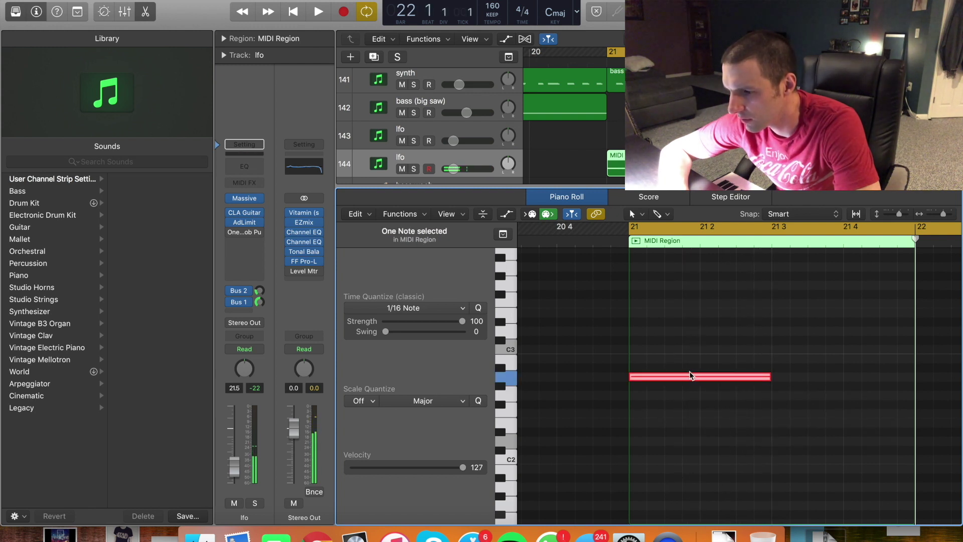
left_click_drag(691, 380, 692, 493)
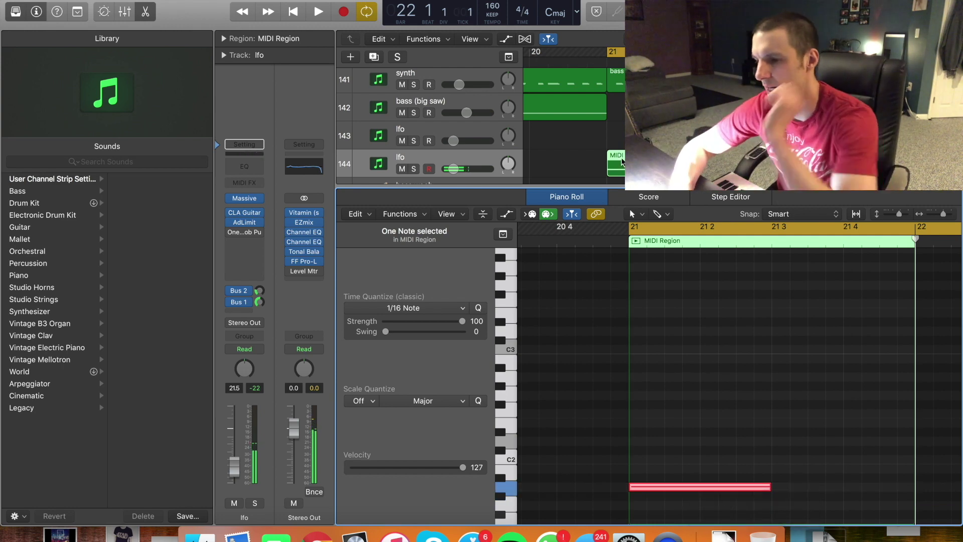
Load the ChimeBassesCombers Riddim Wonk 3 preset in the duplicated lfo track's Massive and play bar 21
left_click(246, 199)
left_click(125, 18)
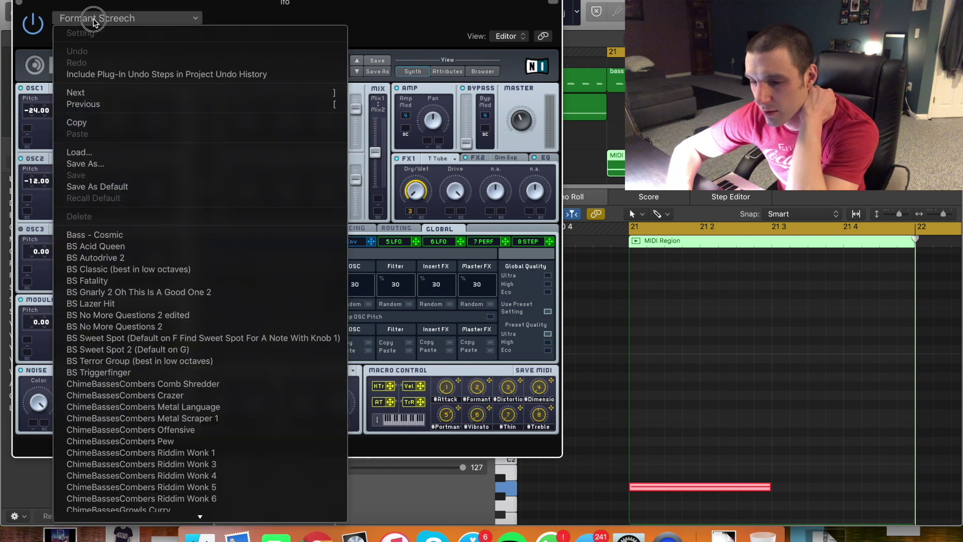
scroll(140, 321, "down", 4)
left_click(141, 326)
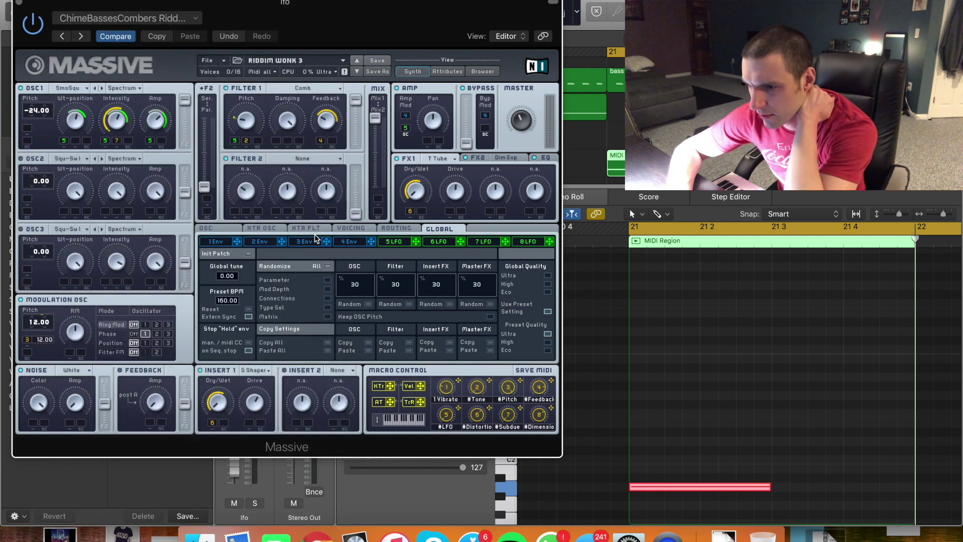
key("space")
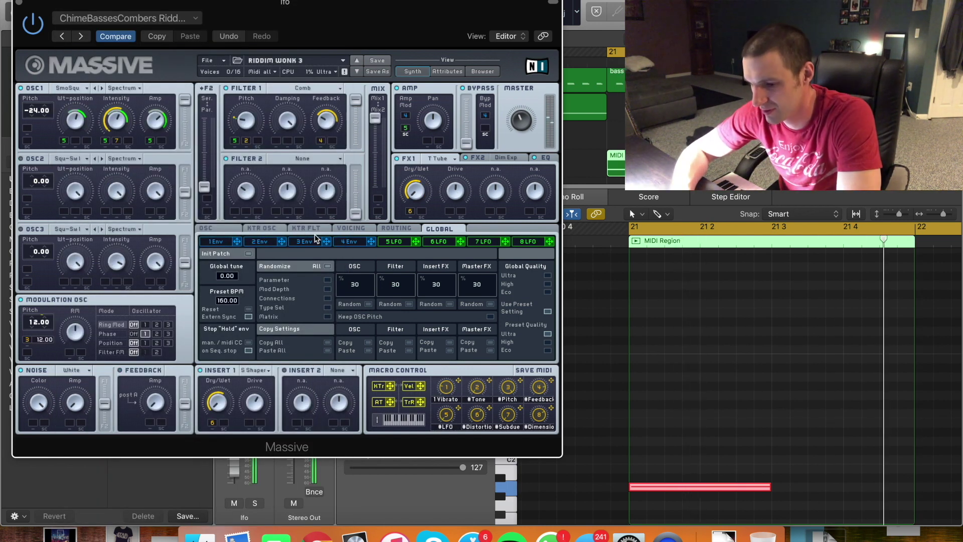
Audition the following Massive presets with the lfo track soloed, settle on ChimeBassesGrowls Ridiculous 1, and close the plug-in
key("s")
left_click(80, 36)
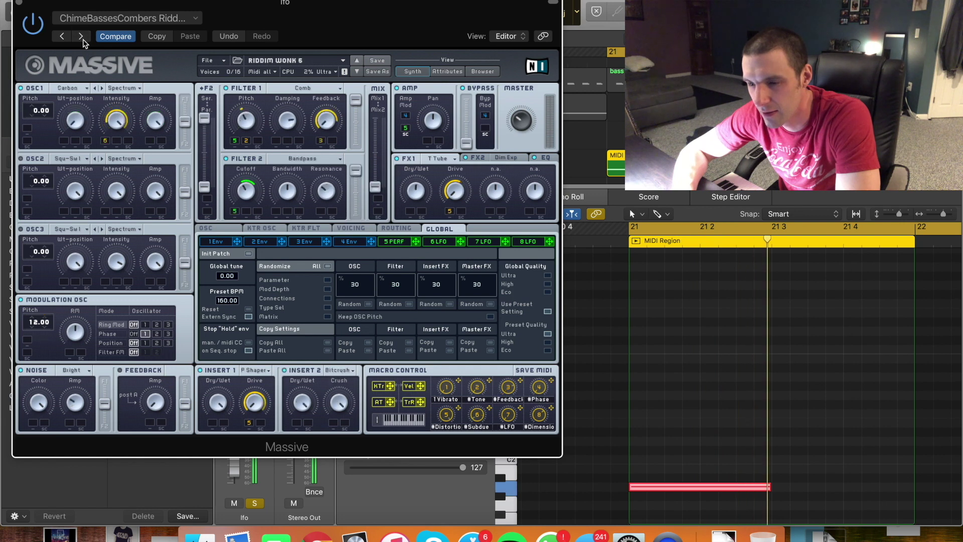
left_click(82, 38)
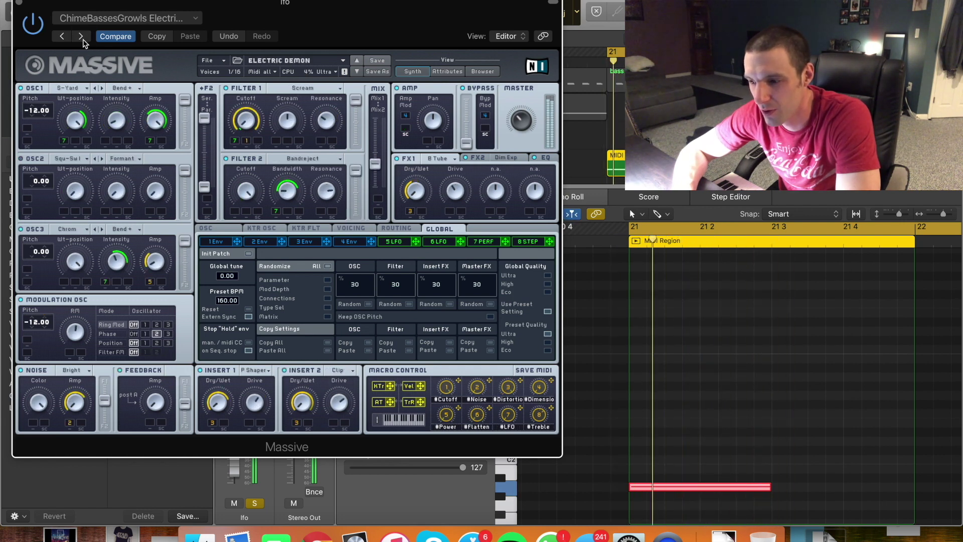
key("ctrl+s")
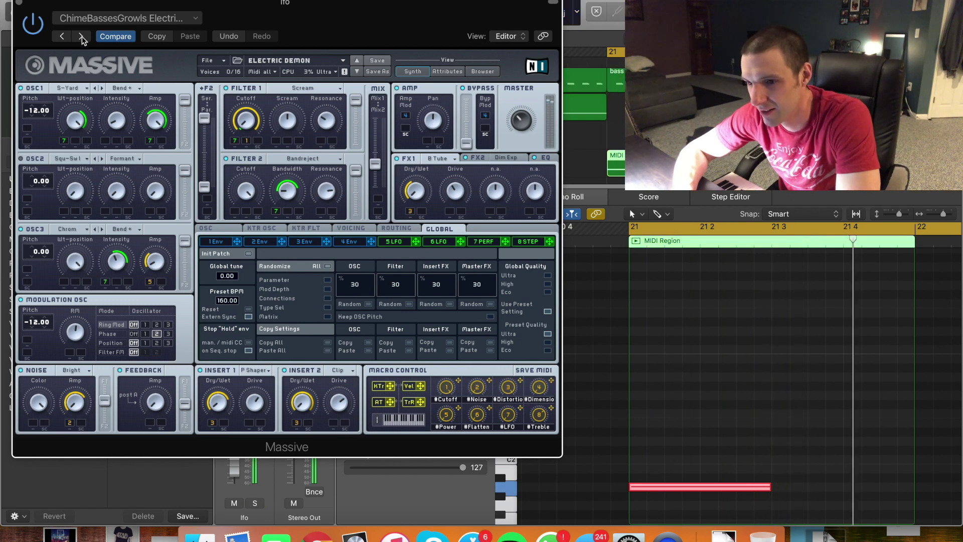
left_click(19, 3)
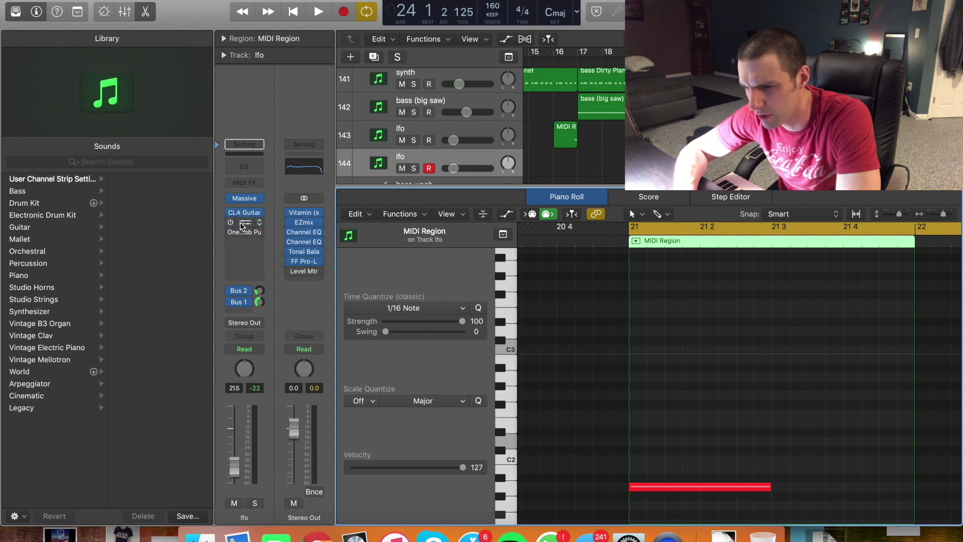
Play bars 21 to 23 to judge the new lfo sound soloed and in the mix, and close the note editor
key("space")
mouse_move(239, 227)
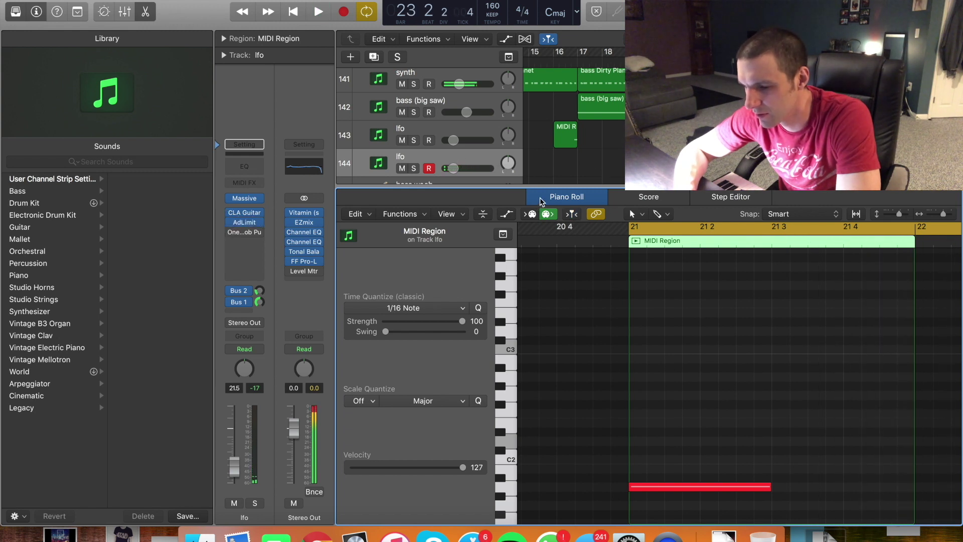
key("s")
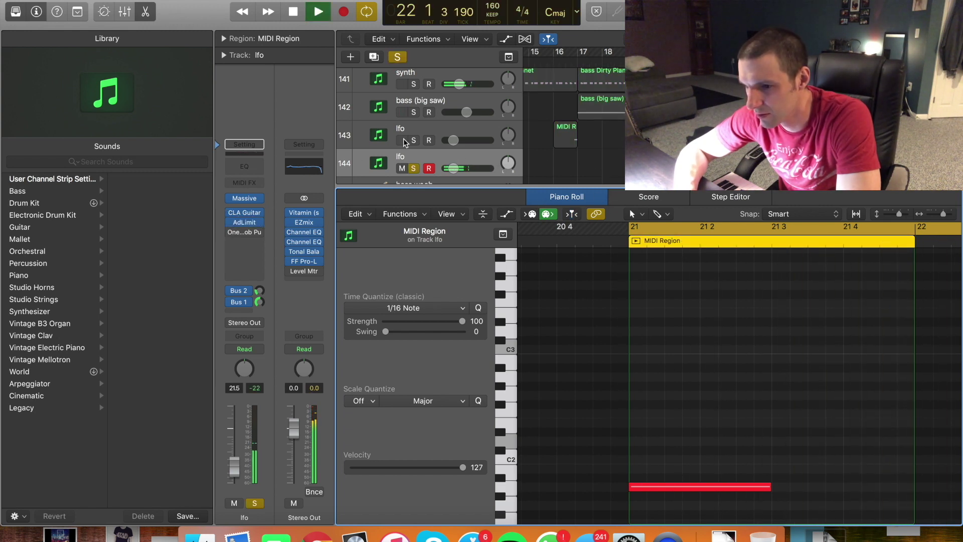
left_click(245, 199)
key("s")
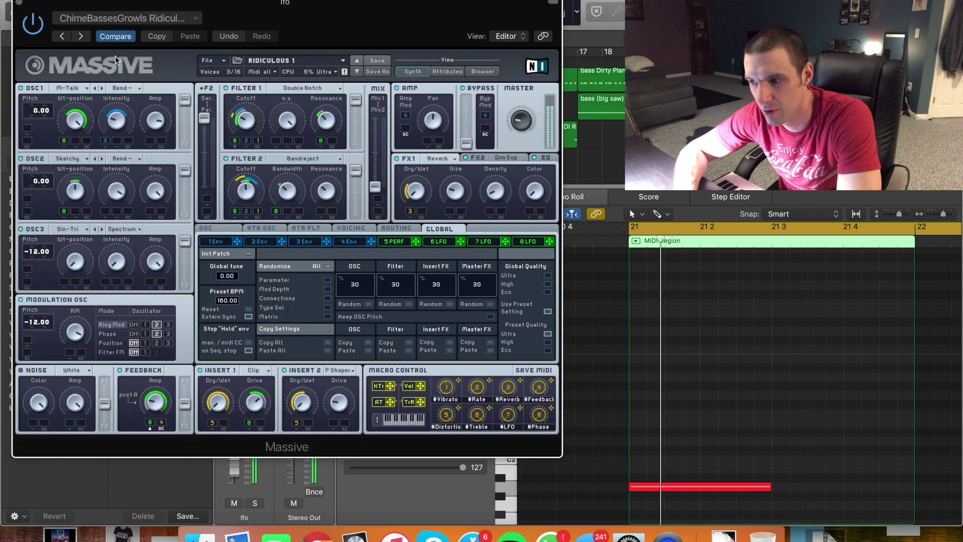
key("super+w")
key("e")
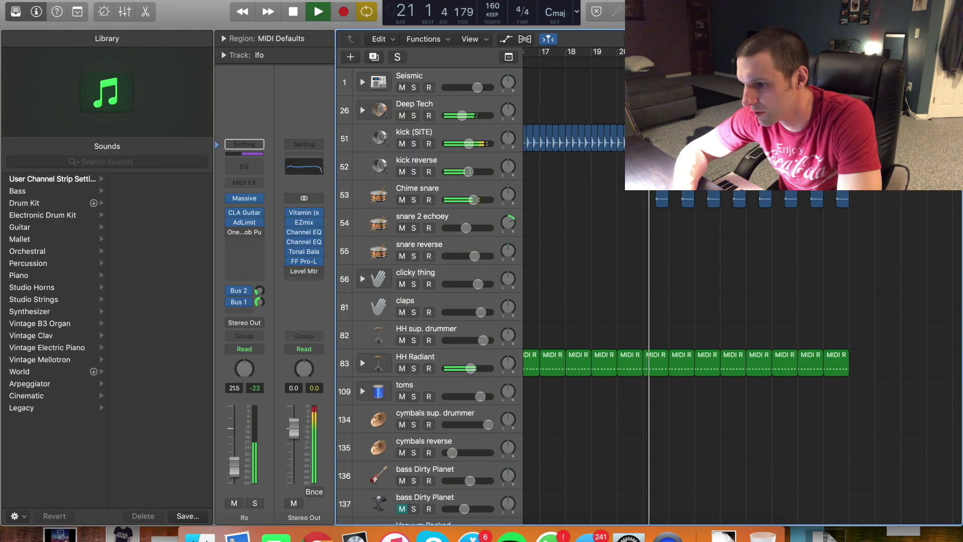
Split the bass (big saw) and synth regions at bar 21 beat 3, delete their parts before the split, and play the result
scroll(667, 397, "down", 8)
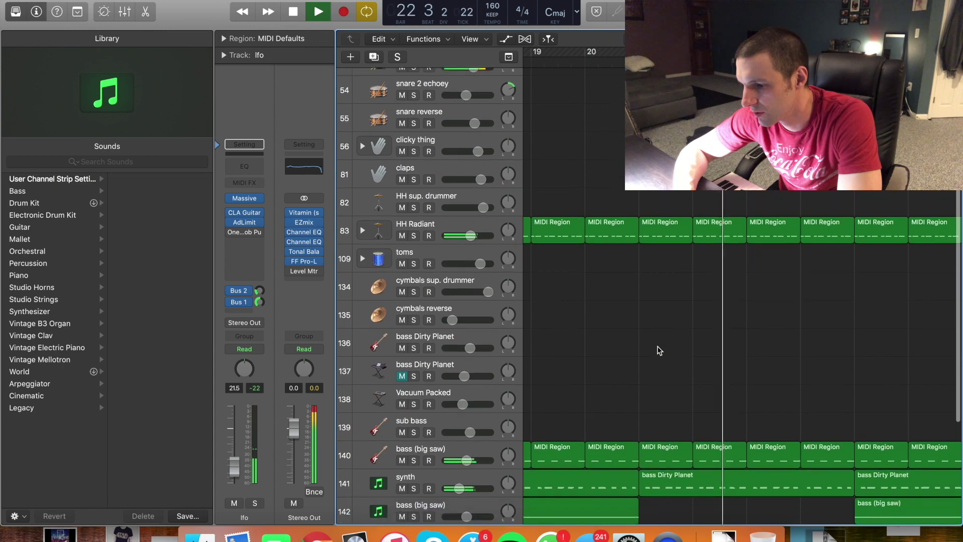
key("space")
scroll(661, 394, "down", 1)
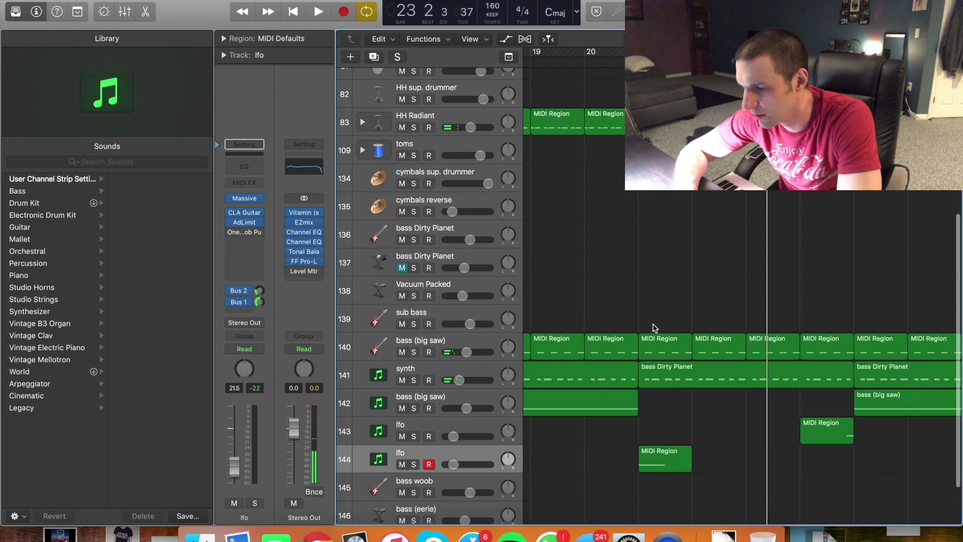
key("space")
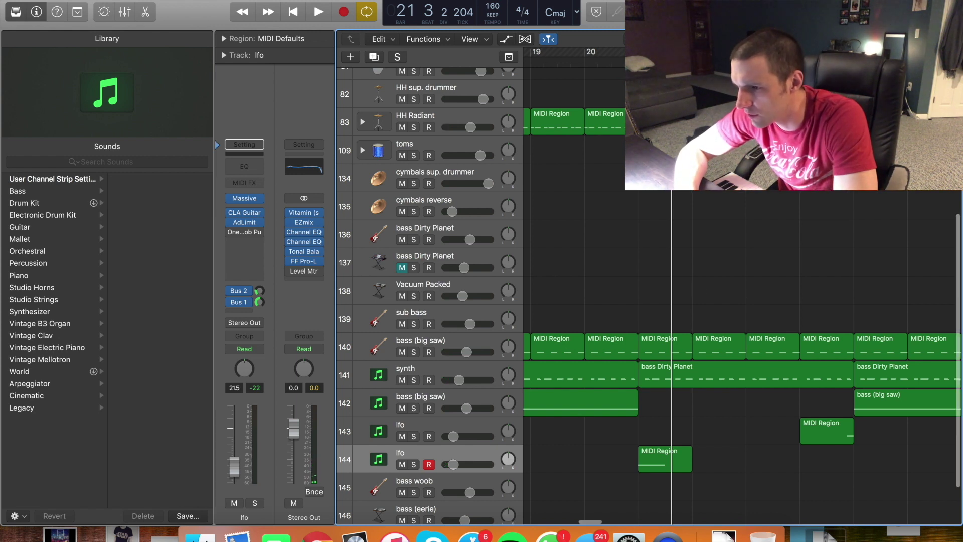
key("space")
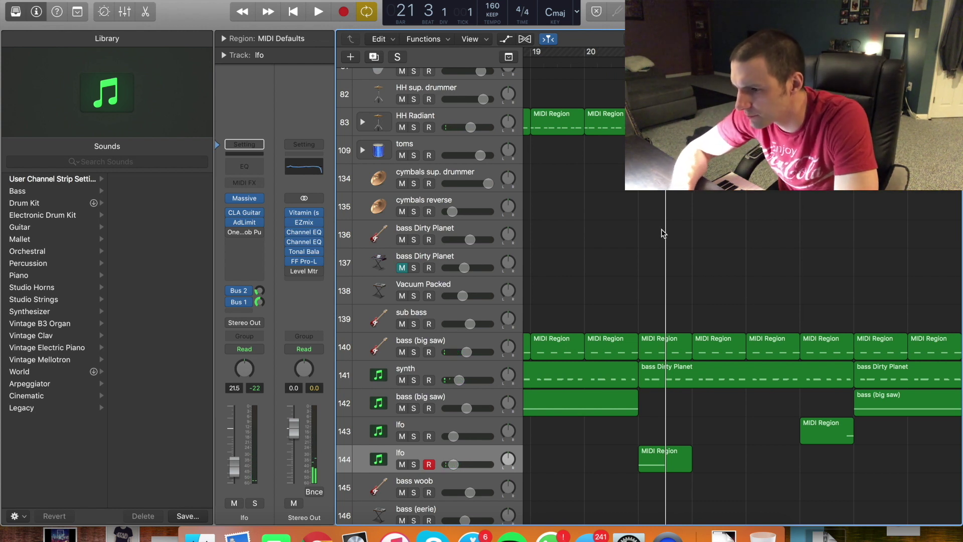
left_click_drag(657, 333, 656, 384)
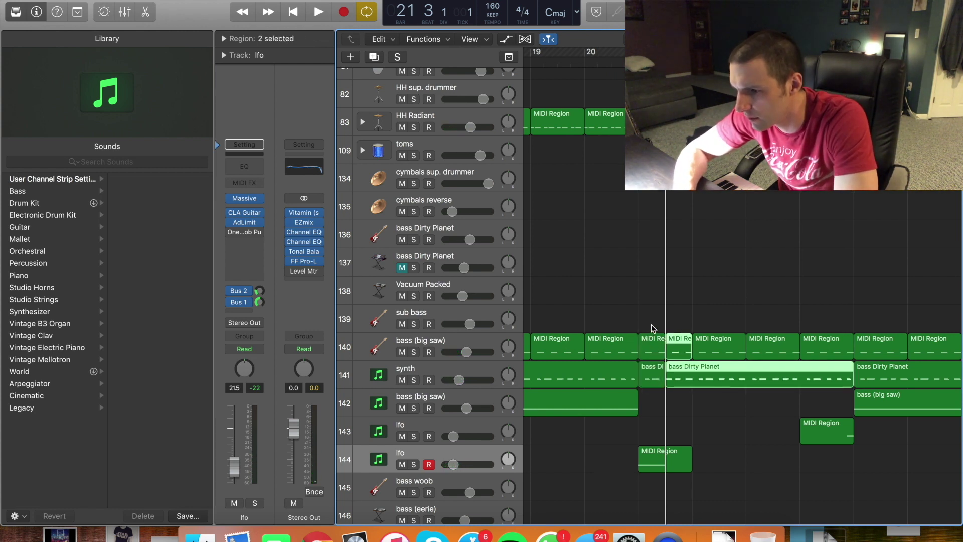
left_click_drag(651, 329, 652, 386)
key("Delete")
key("space")
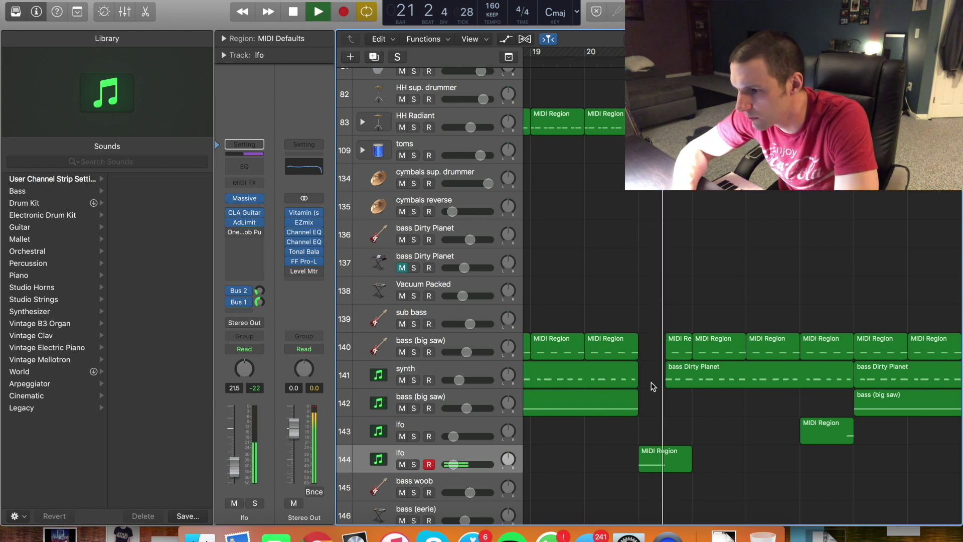
Shape the toms fill in bar 28 with Tom Low, Tom High and Tom Mid notes, and clear the old notes from beat 3 on
scroll(673, 441, "down", 2)
left_click_drag(675, 386, 713, 378)
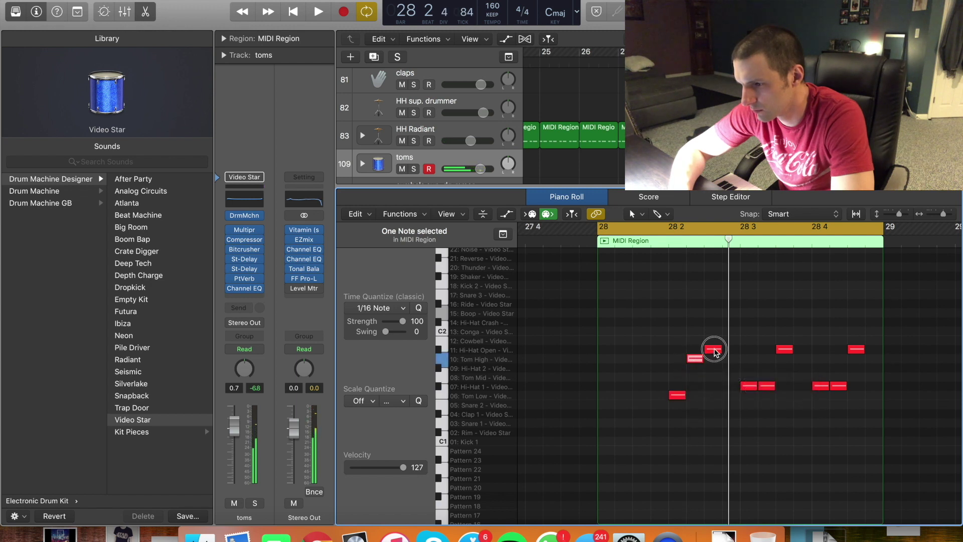
left_click_drag(740, 338, 860, 419)
key("Delete")
key("space")
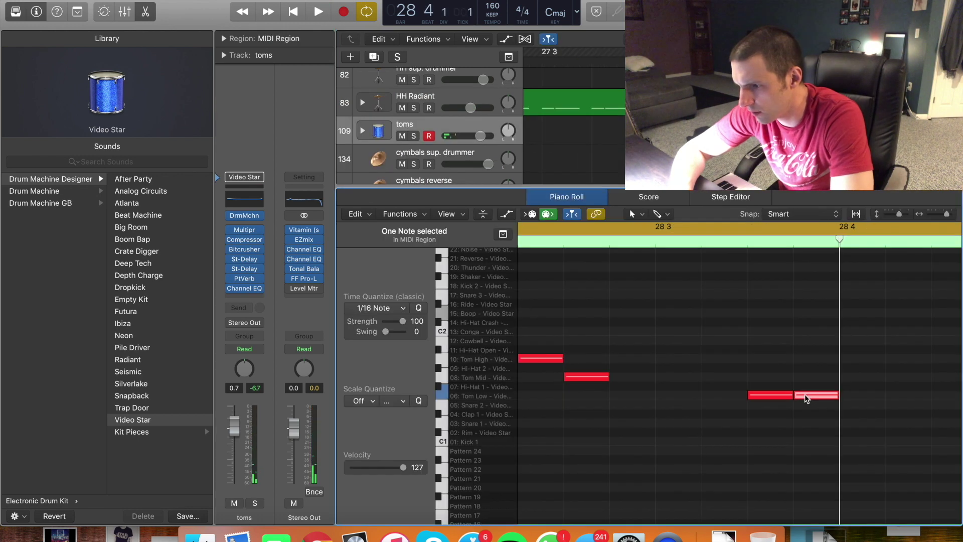
Move the last Tom Low note before bar 28 beat 4 earlier to overlap the previous one, and play the fill
left_click_drag(800, 396, 769, 399)
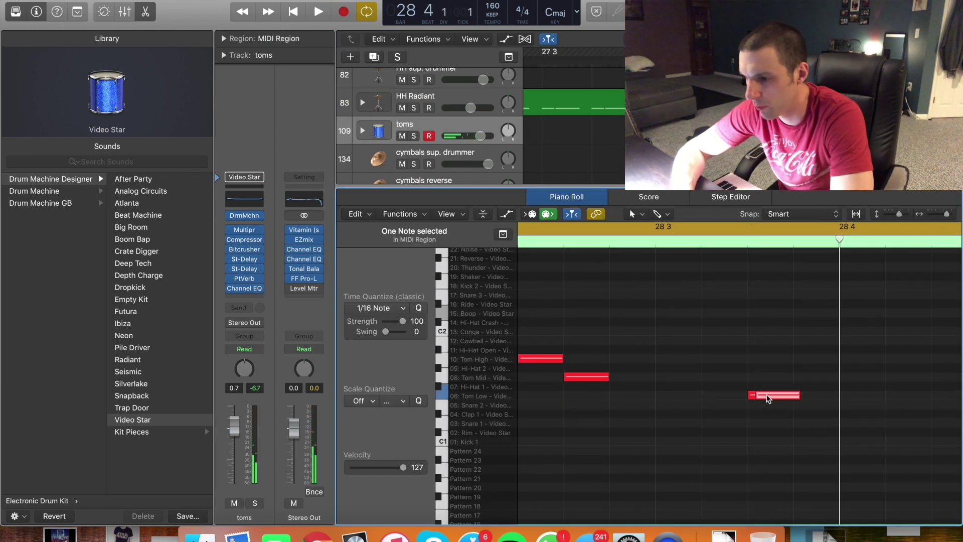
key("space")
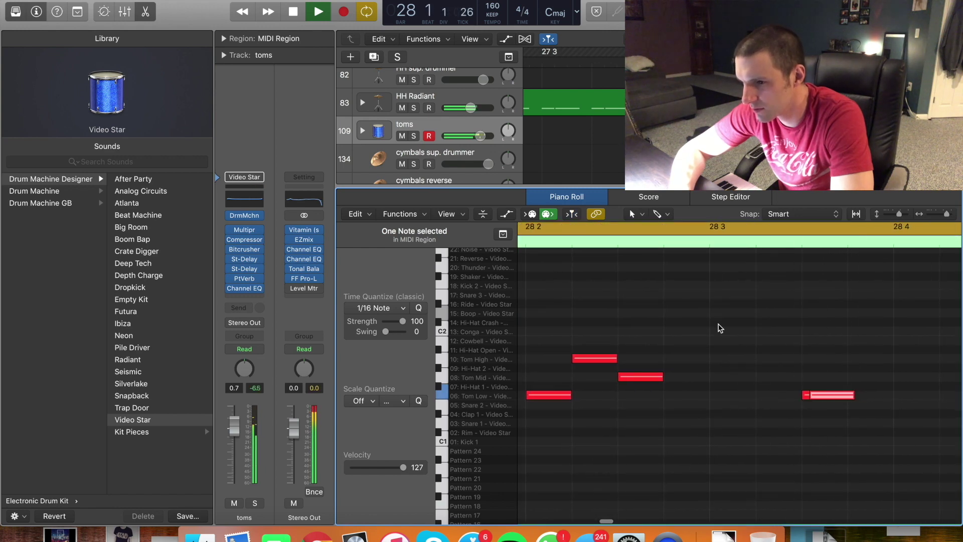
key("e")
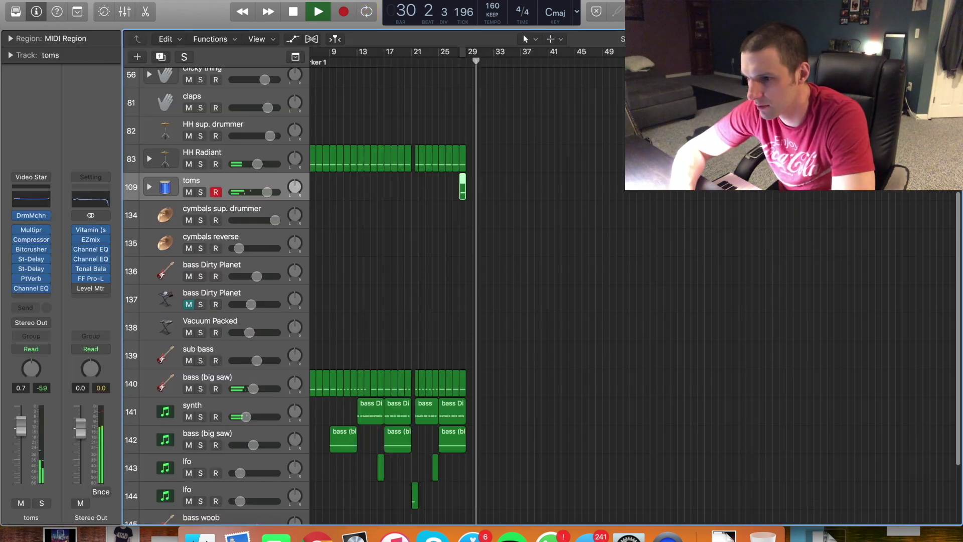
Copy all regions of bars 21 to 28 to bar 29 and set the cycle range to start at bar 29
scroll(467, 154, "up", 8)
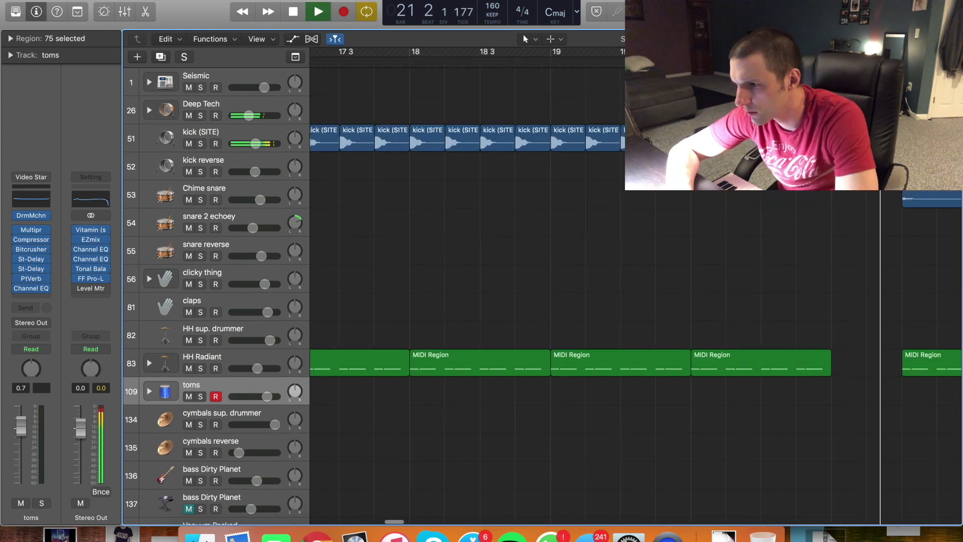
scroll(467, 251, "right", 3)
left_click_drag(545, 53, 635, 70)
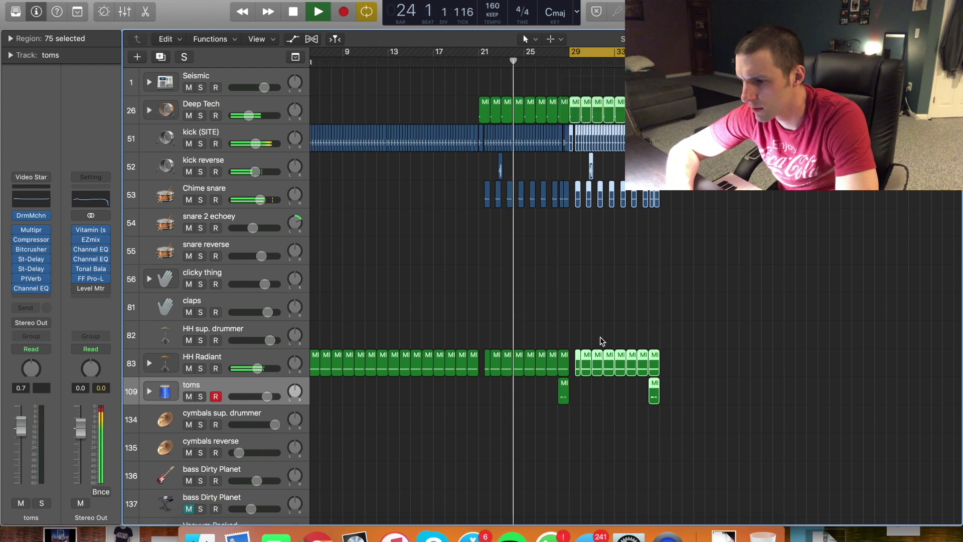
scroll(600, 350, "down", 4)
scroll(600, 350, "down", 4)
left_click(577, 261)
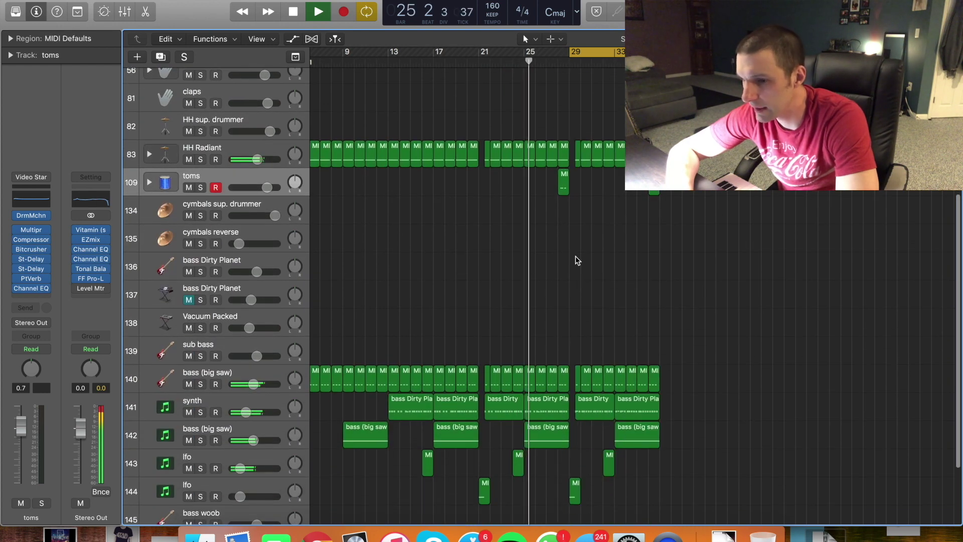
Lower the note in the lfo region at bar 29 by four semitones to F1 and play it
scroll(577, 259, "down", 3)
key("super+Right")
key("super+Right")
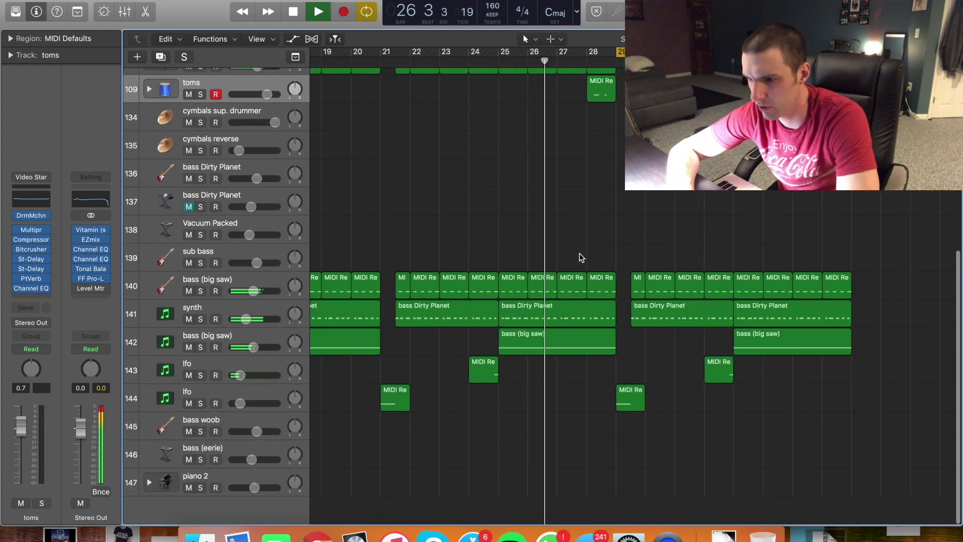
key("space")
scroll(667, 327, "right", 2)
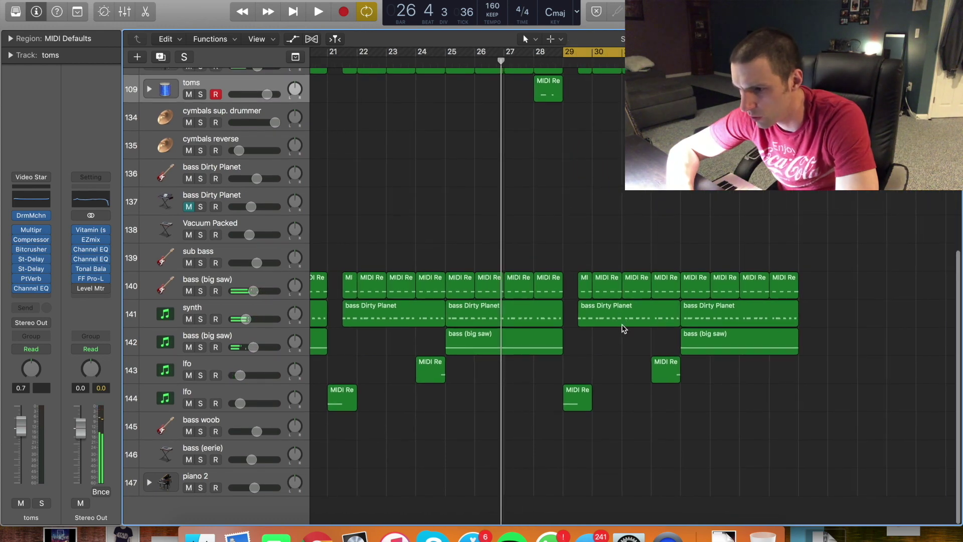
double_click(572, 399)
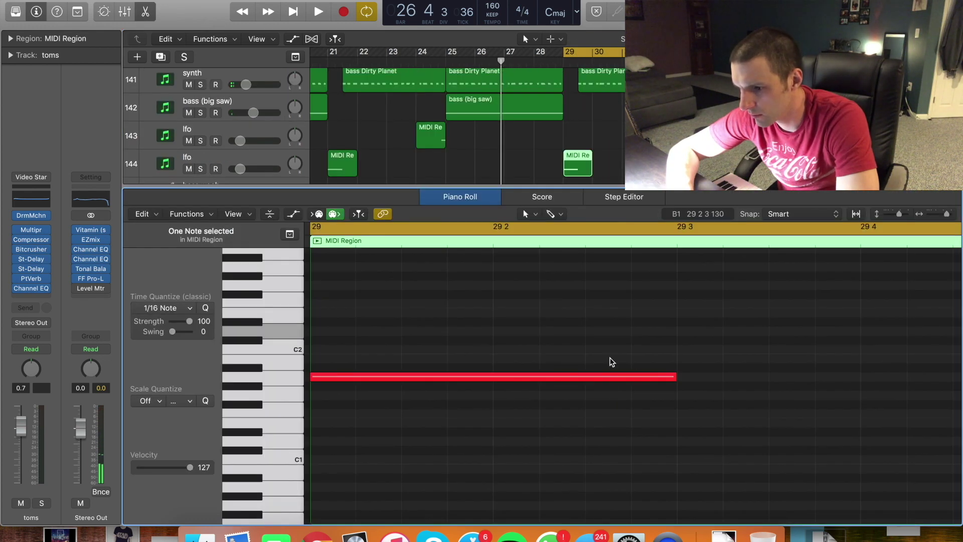
left_click_drag(541, 383, 539, 409)
key("space")
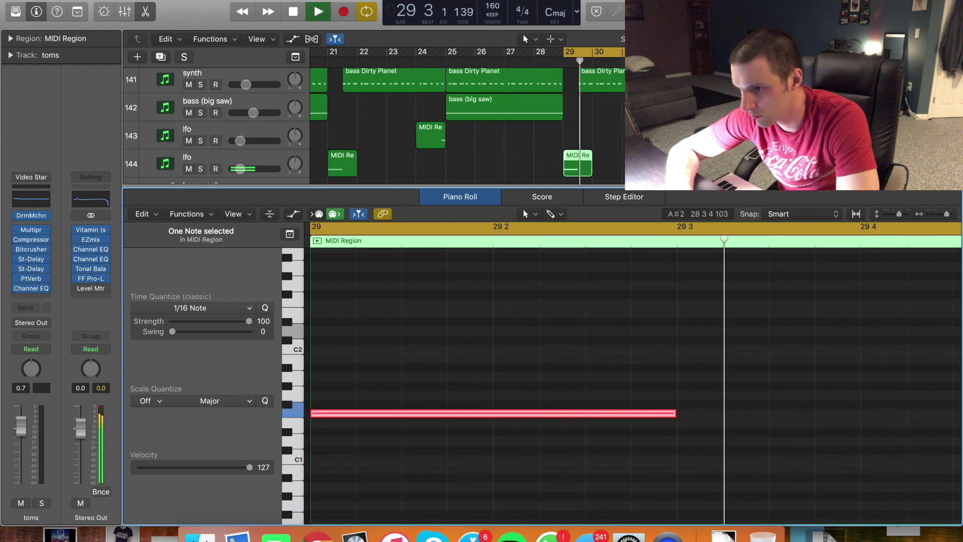
Join the bass (big saw) regions from bar 29 beat 3 onward and lower all their notes to F1, checking them soloed
scroll(233, 113, "up", 2)
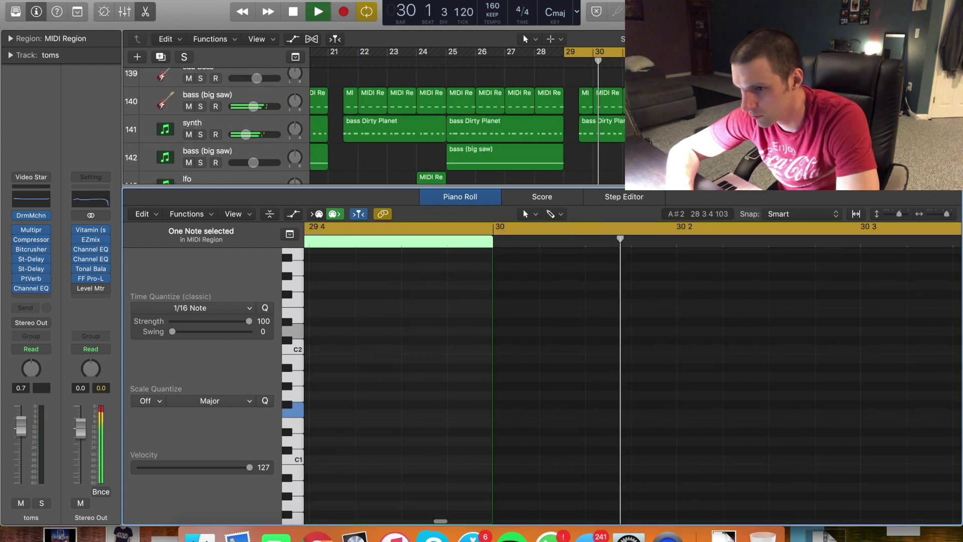
left_click(200, 106)
left_click_drag(576, 83, 622, 108)
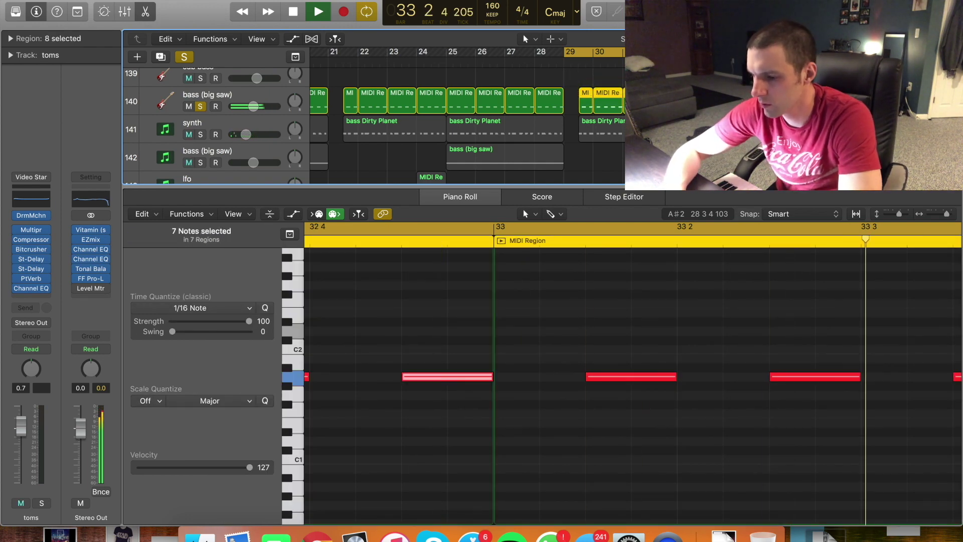
key("super+j")
key("space")
scroll(539, 350, "left", 10)
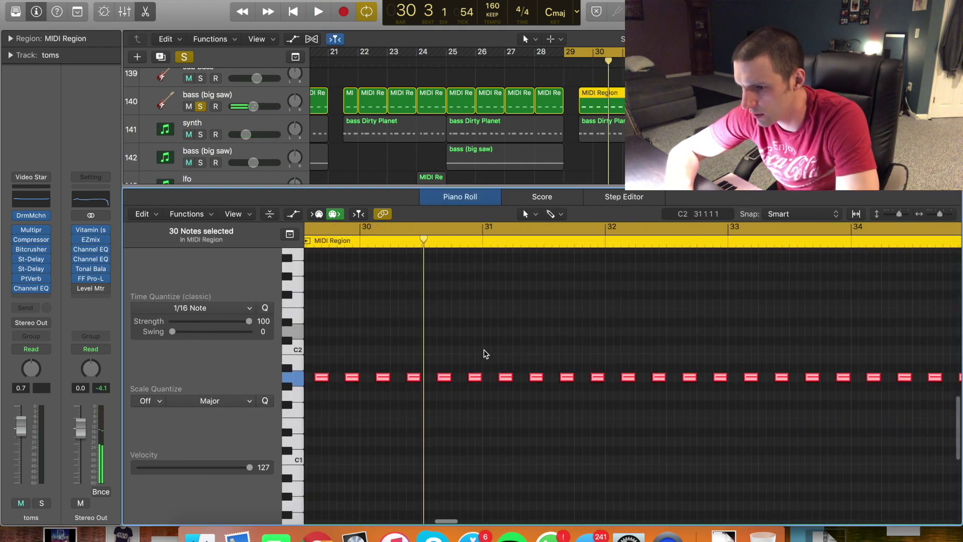
left_click_drag(535, 387, 535, 423)
key("space")
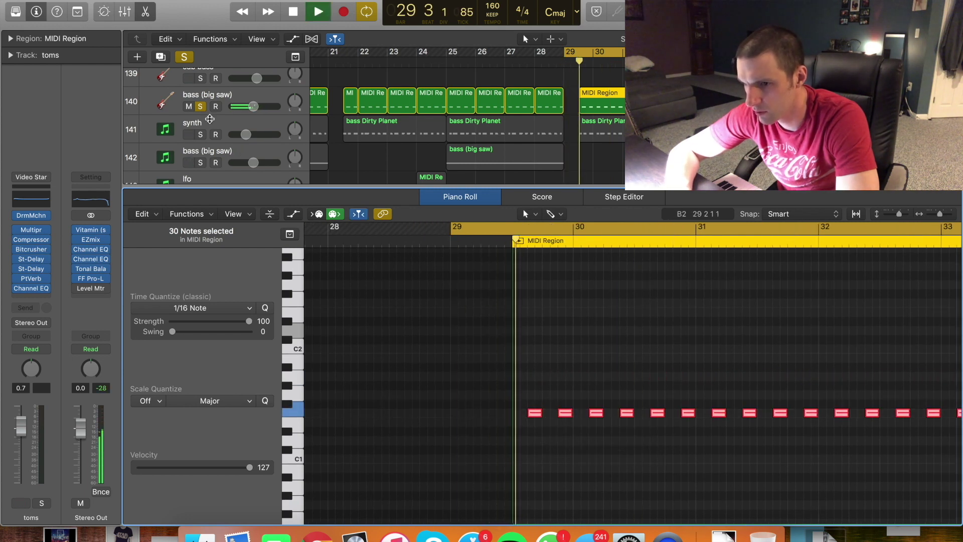
key("s")
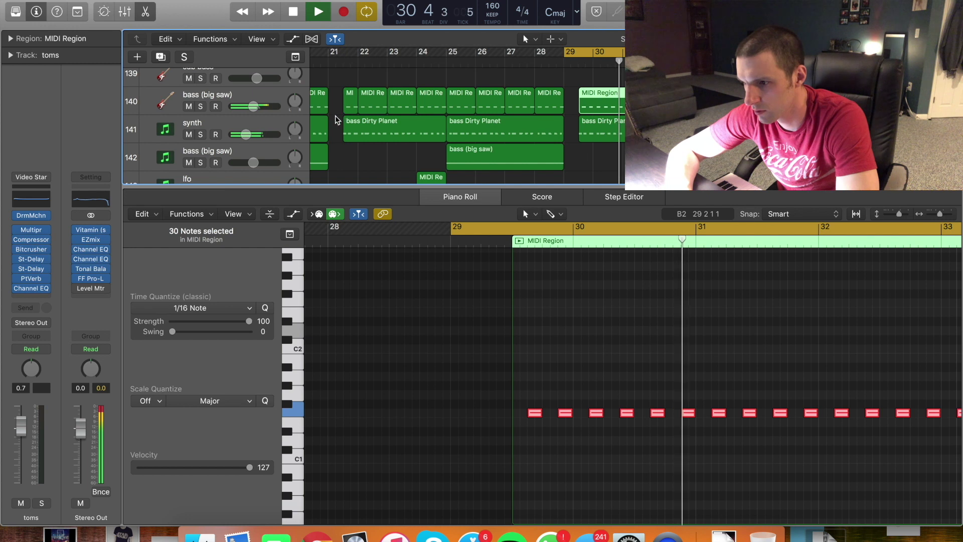
Lower all A2 notes in the synth regions at bar 29 and bar 33 by several semitones, playing the result
key("space")
left_click(635, 130)
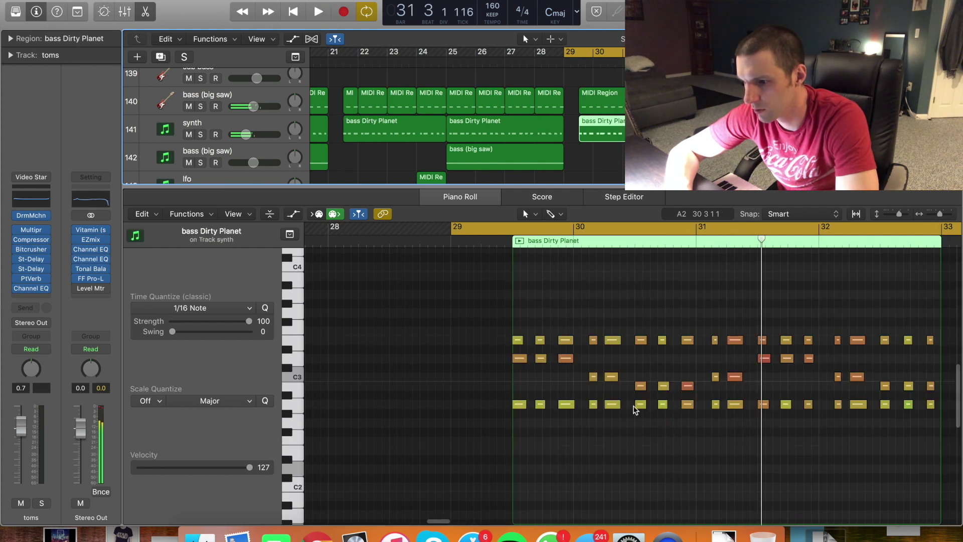
left_click(640, 405)
key("shift+e")
left_click_drag(930, 404, 932, 444)
key("space")
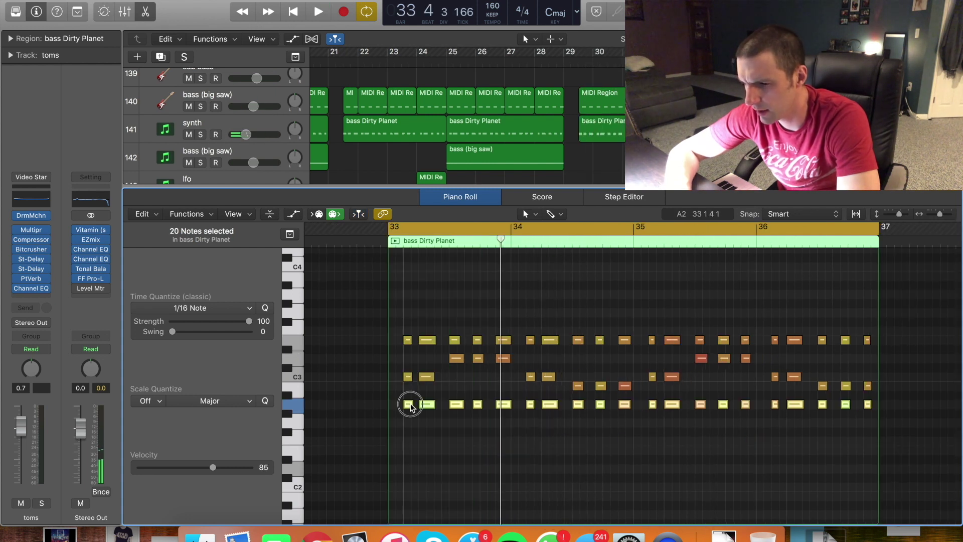
left_click_drag(410, 406, 408, 452)
key("space")
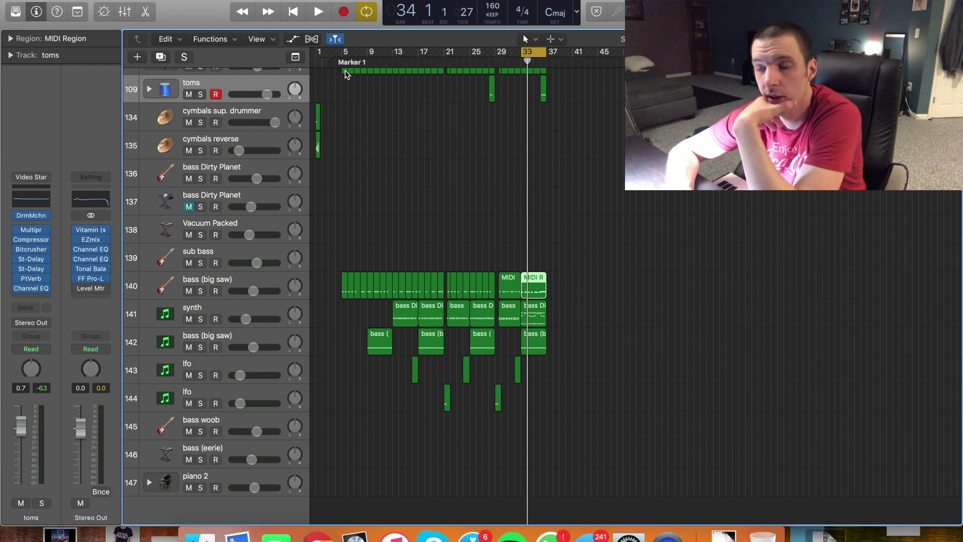
Duplicate the second lfo track and load the Arpeggiator Synth Layers sound Glass String Patterns on the copy
left_click(340, 64)
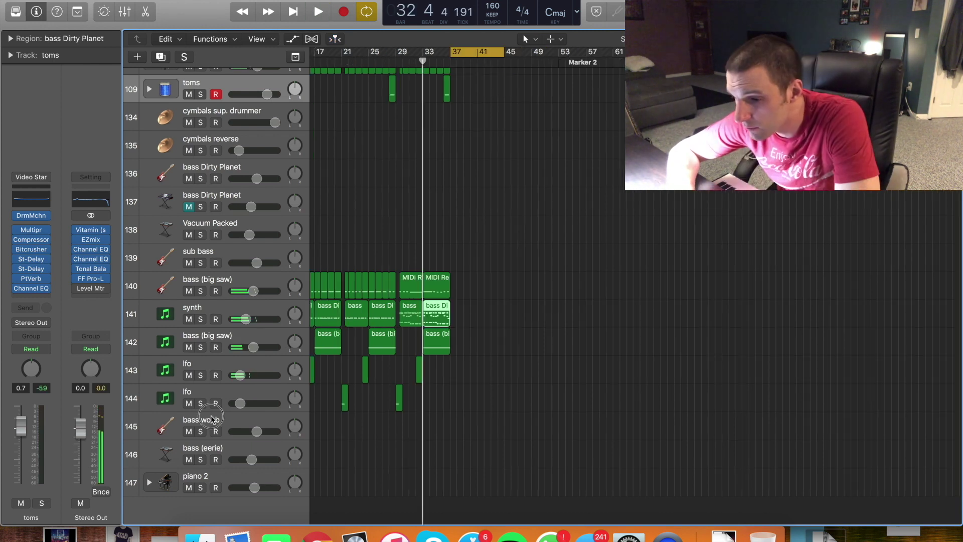
left_click(210, 420)
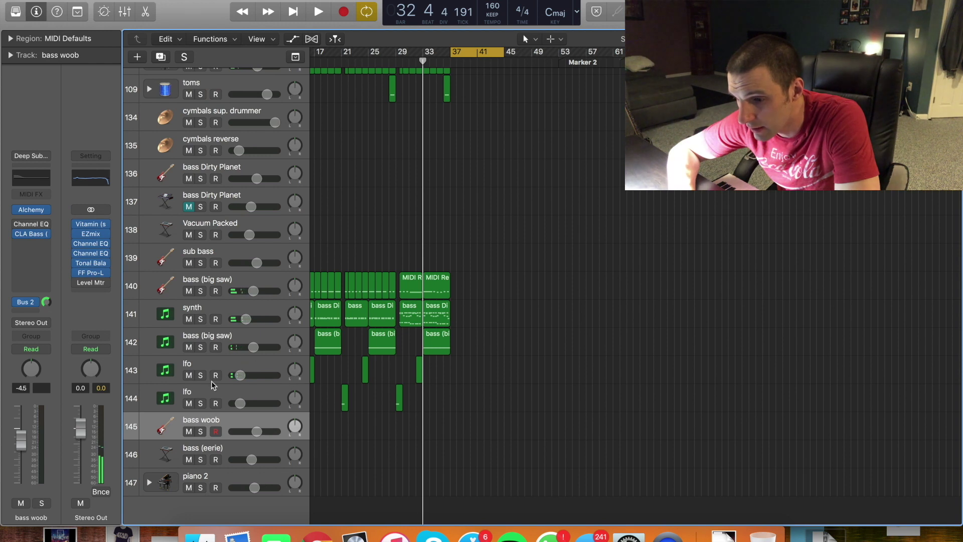
left_click(208, 394)
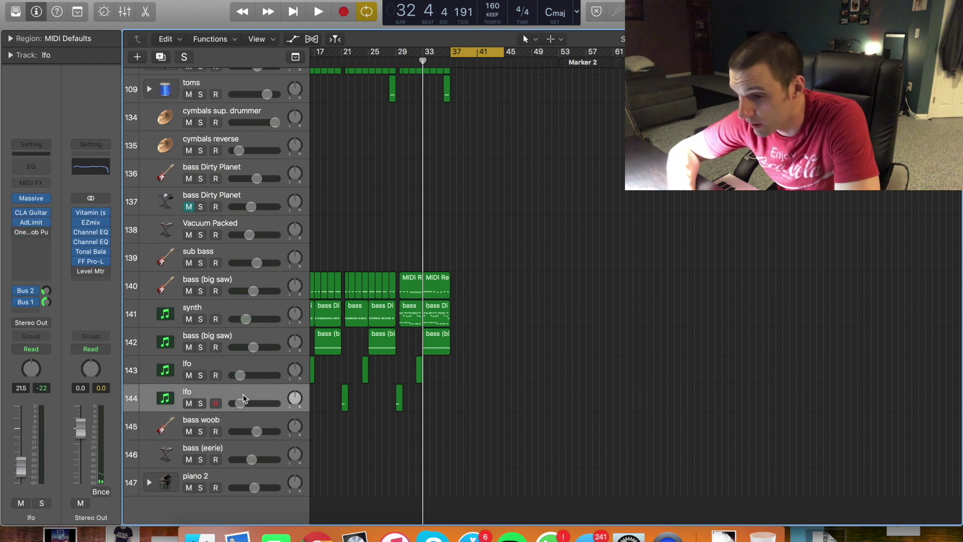
key("super+d")
left_click(16, 11)
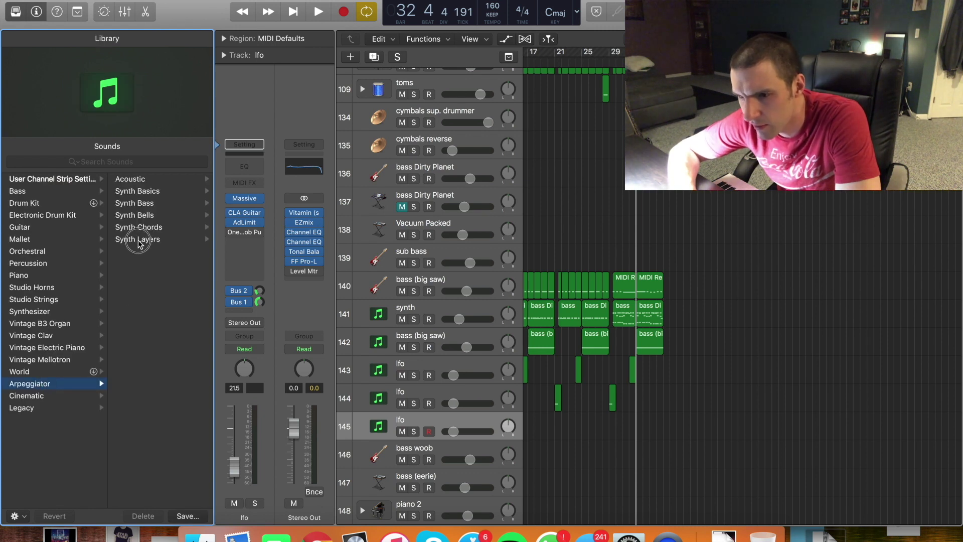
left_click(138, 240)
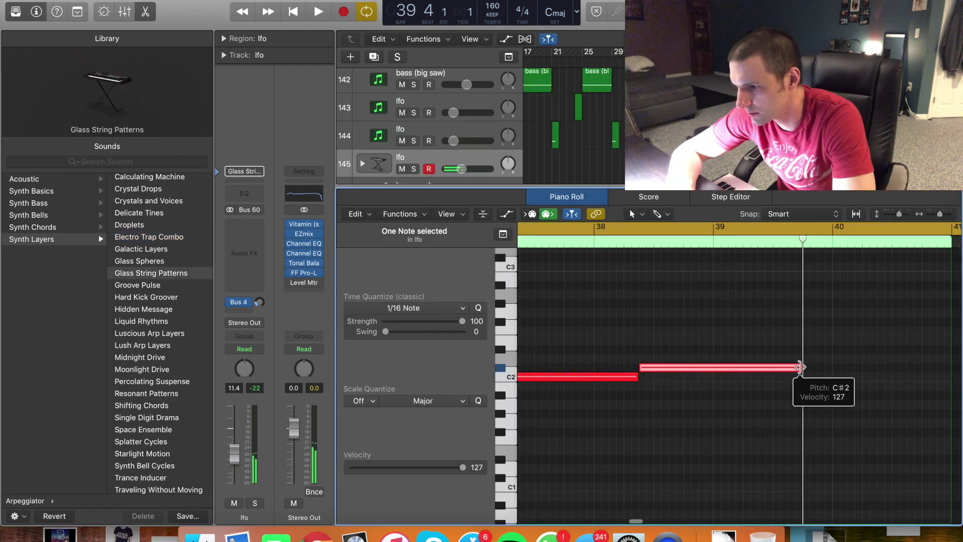
Shorten the C#2 note in bar 38, place a copy directly after it lowered to A#1, and play the pattern
left_click_drag(801, 367, 683, 366)
left_click(685, 245)
key("super+v")
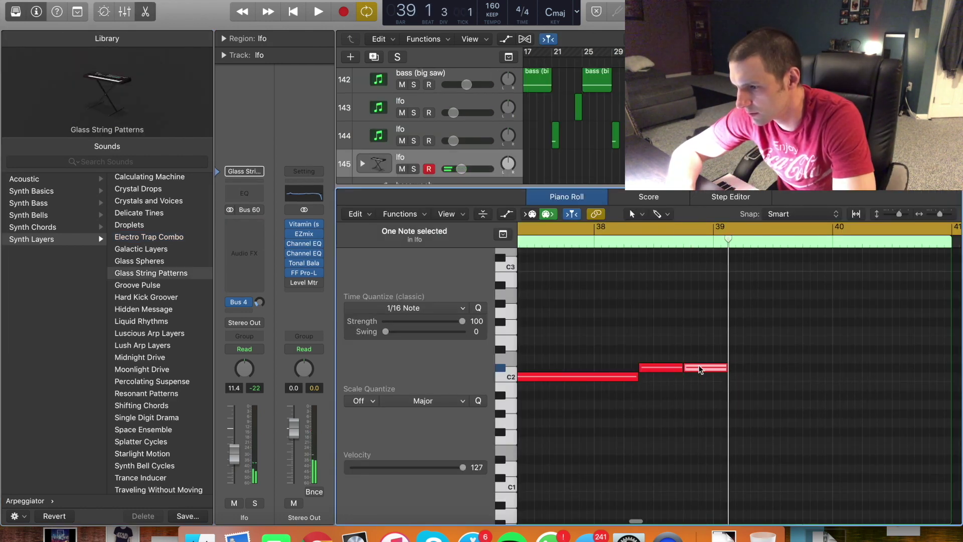
left_click_drag(697, 377, 713, 395)
key("space")
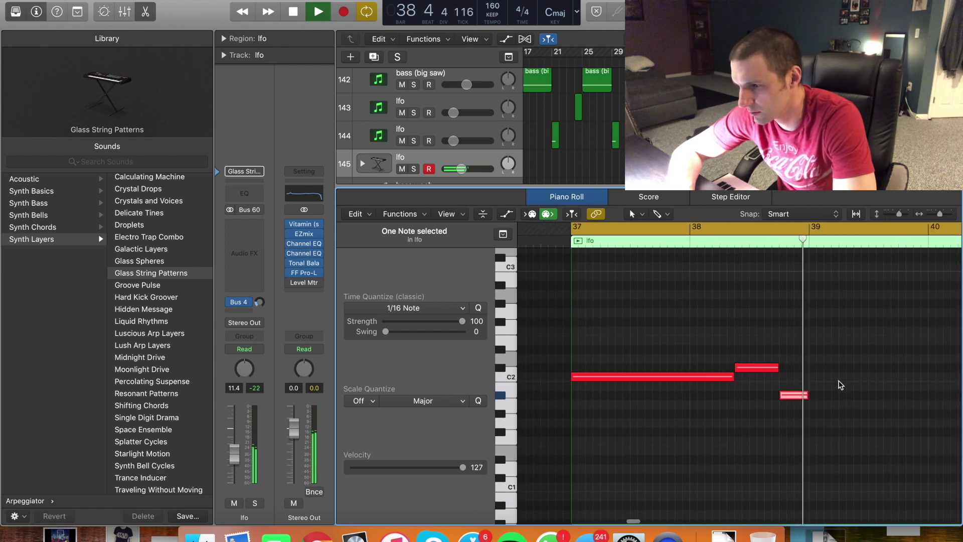
Repeat the three-note lfo pattern of bars 37 and 38 at bar 39, and copy the whole region to bar 41
key("space")
left_click_drag(714, 353, 819, 435)
key("space")
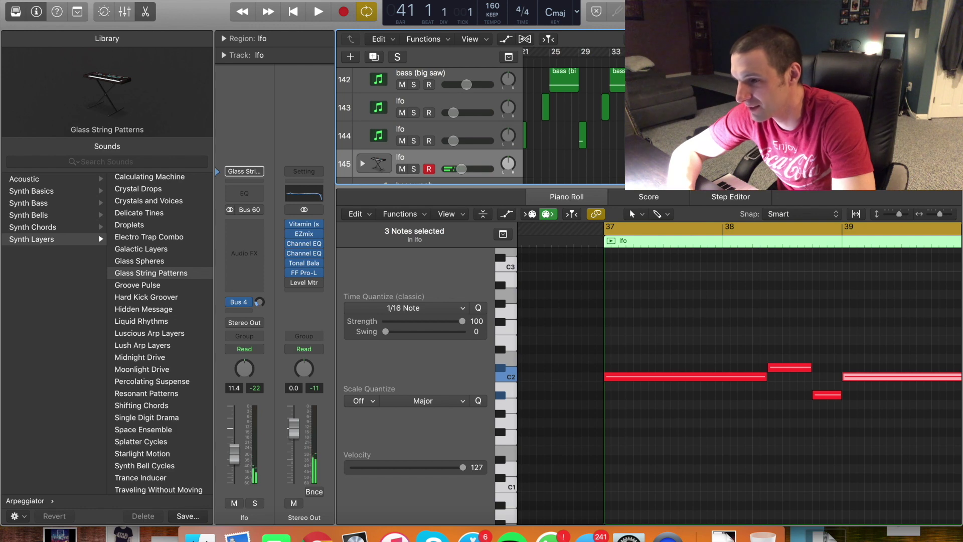
key("super+v")
key("super+v")
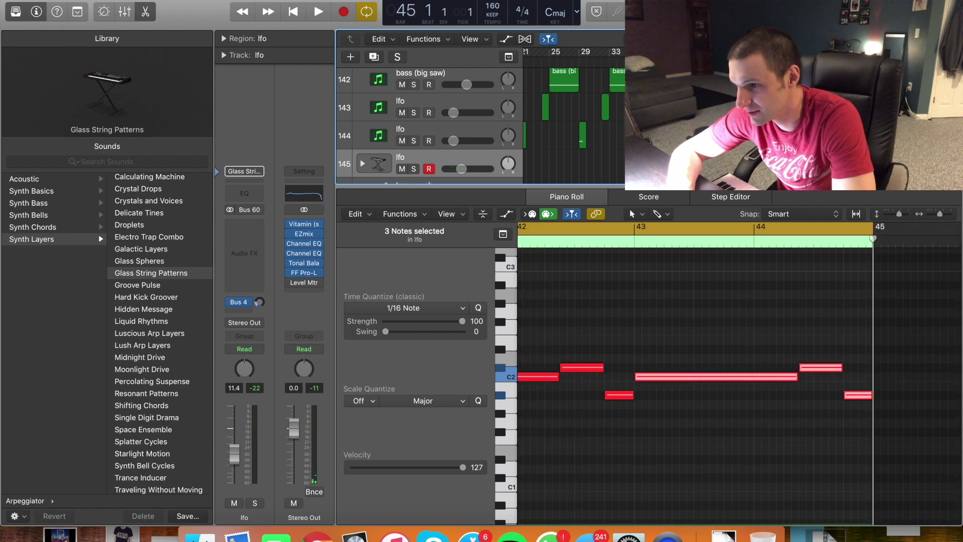
key("e")
Copy a single kick (SITE) region to bar 41 on the kick track
scroll(431, 296, "up", 10)
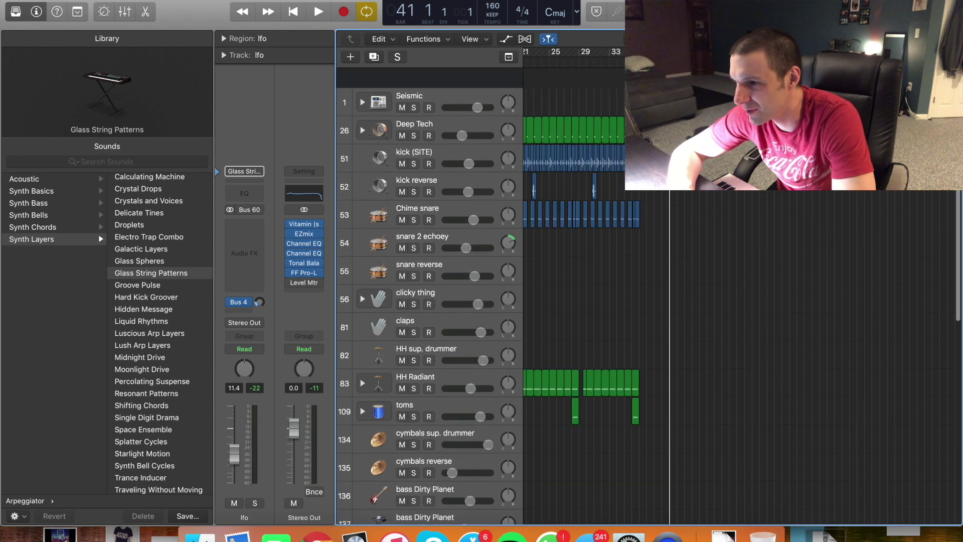
key("super+Right")
key("super+Right")
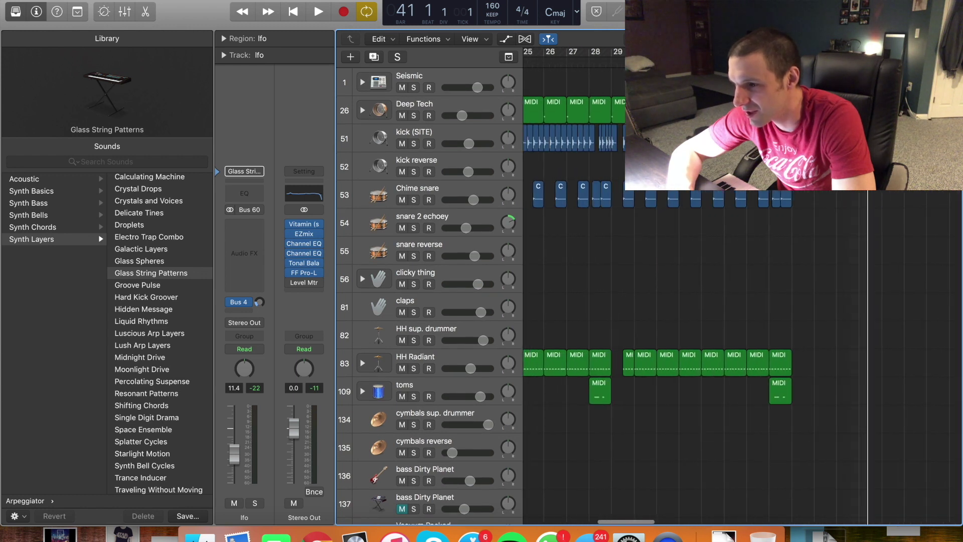
key("super+Right")
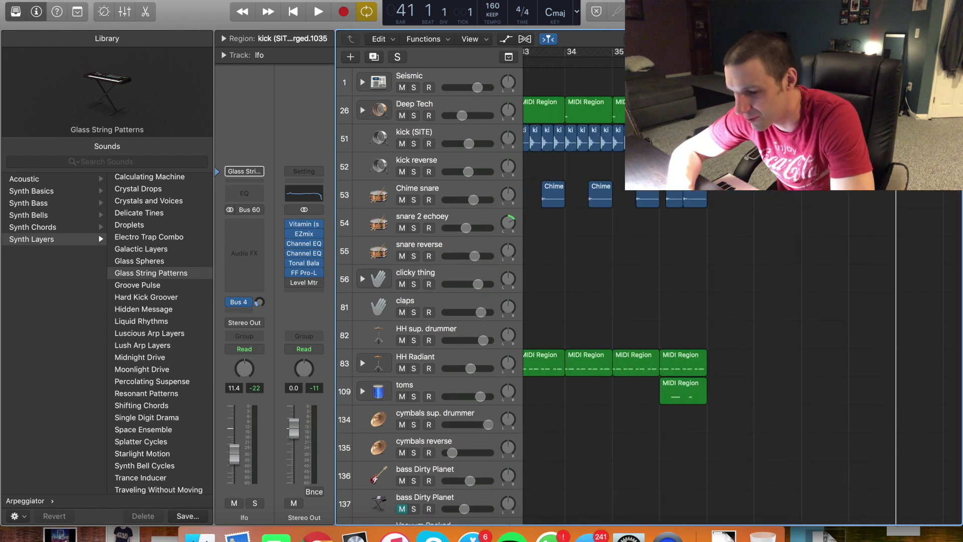
left_click(432, 137)
scroll(720, 226, "down", 10)
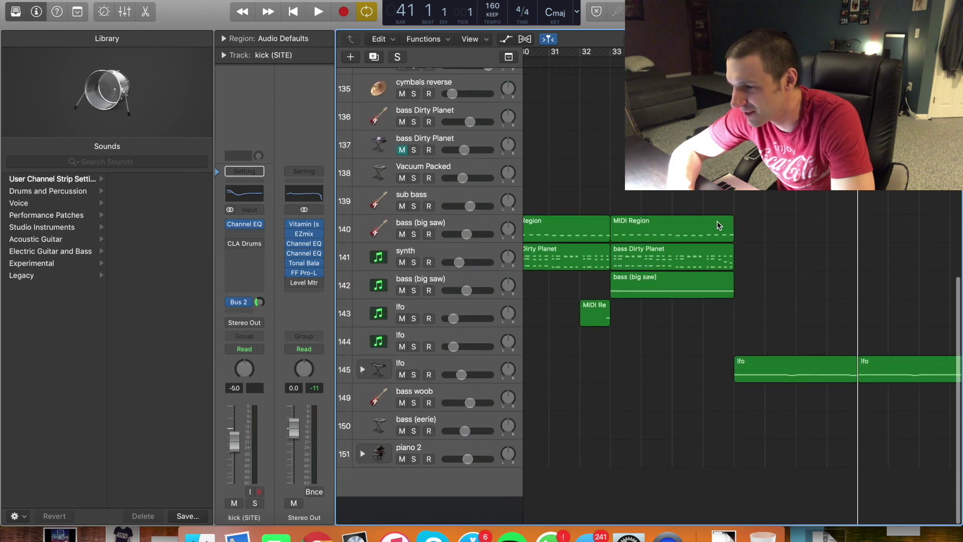
scroll(717, 225, "right", 5)
scroll(718, 225, "up", 3)
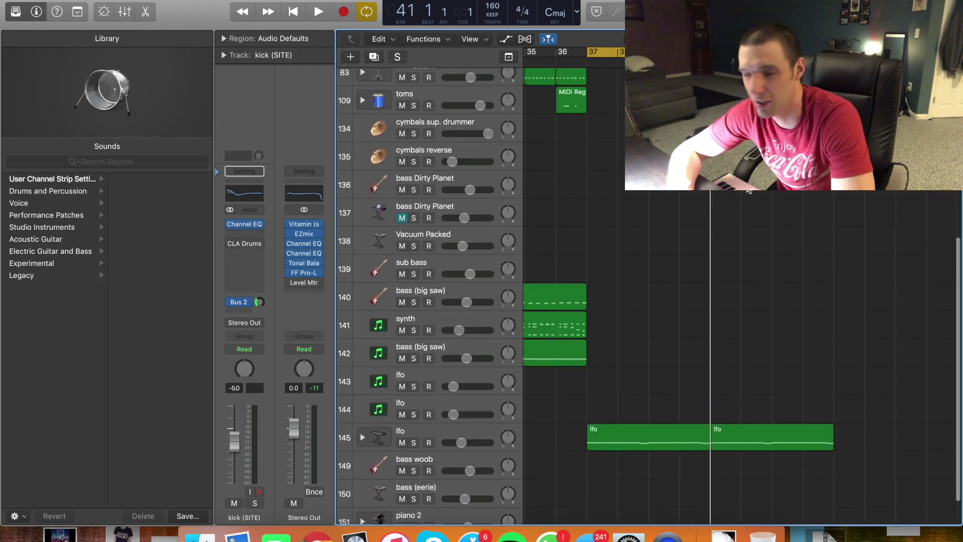
scroll(749, 190, "up", 10)
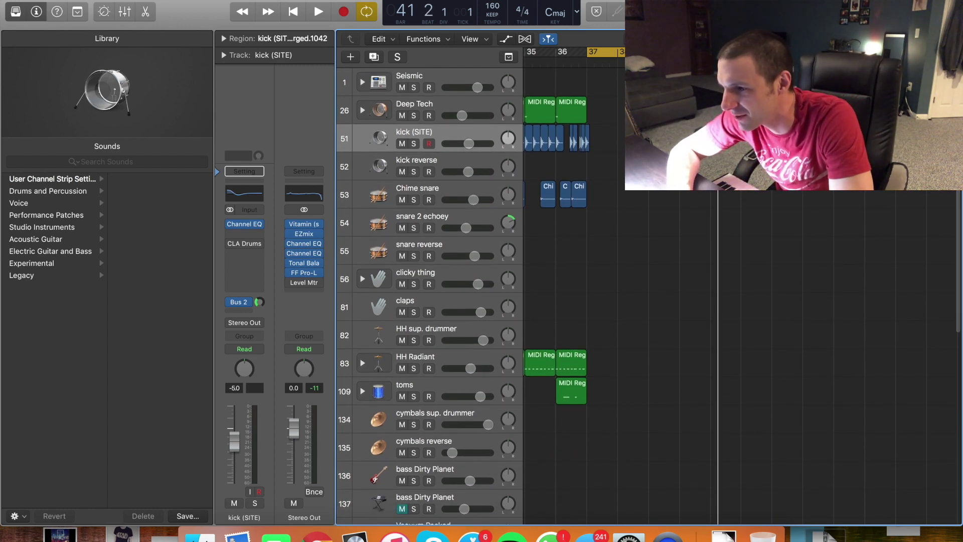
Place a copied cymbals sup. drummer region at bar 41, extend it to one bar and play it soloed
scroll(748, 311, "down", 4)
double_click(747, 311)
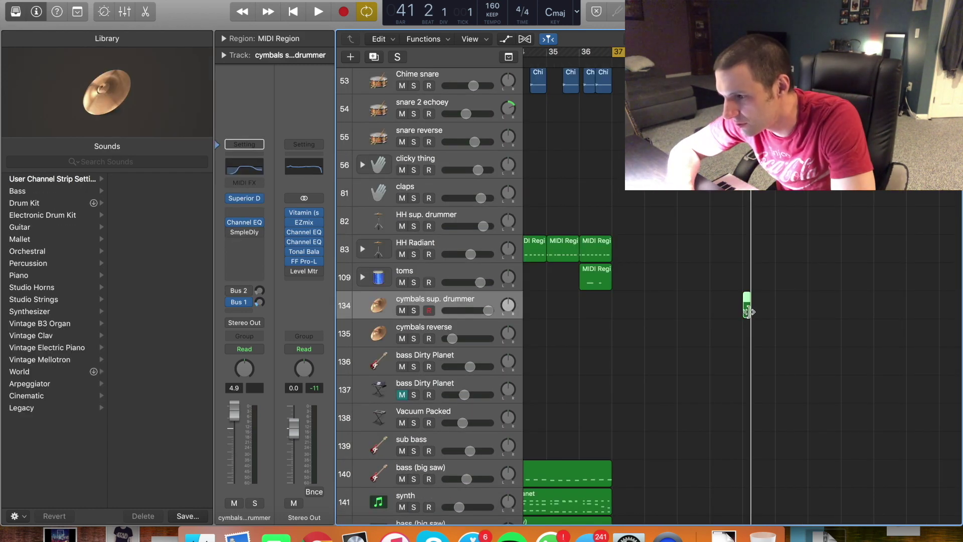
left_click_drag(747, 312, 773, 315)
key("s")
key("space")
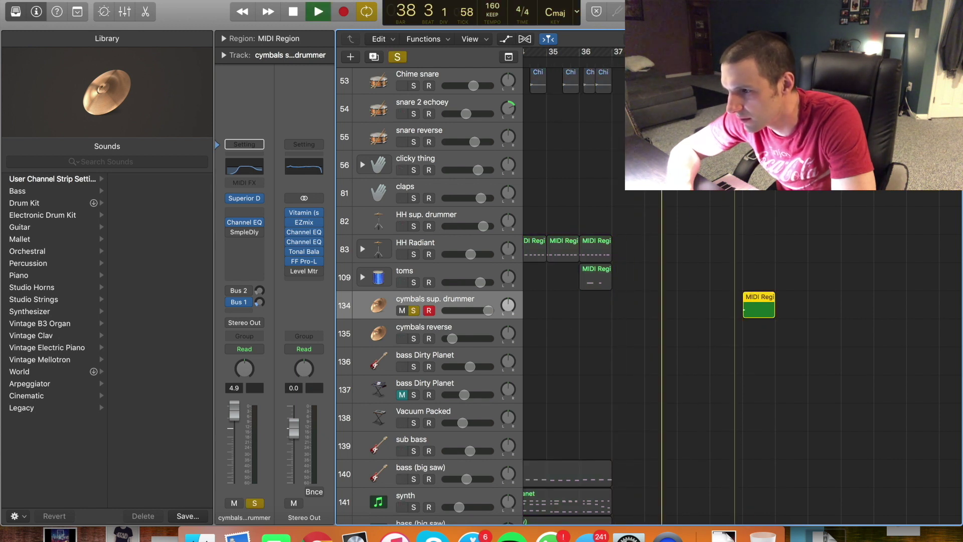
left_click(748, 229)
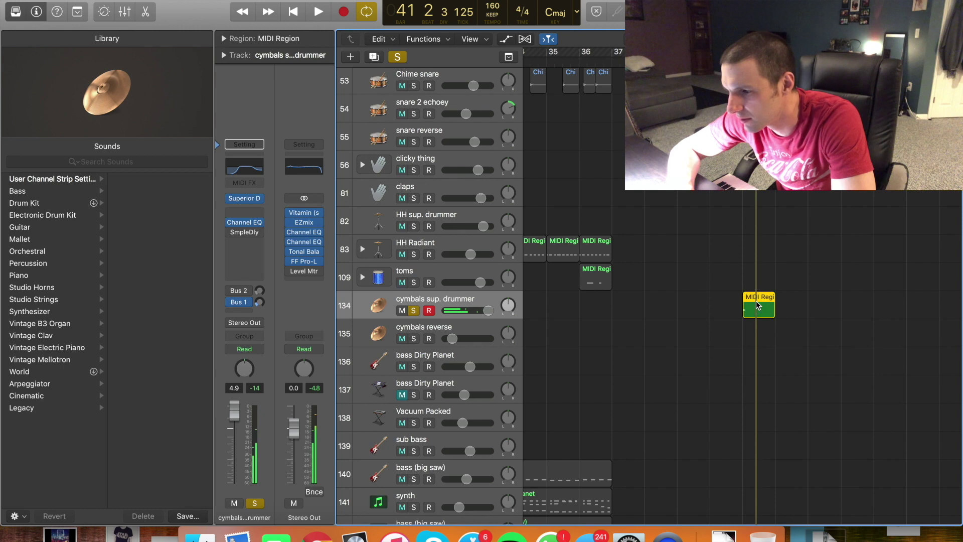
Copy the cymbal note to bar 41 beat 2, raise the copy to A#2, and play the region
double_click(757, 305)
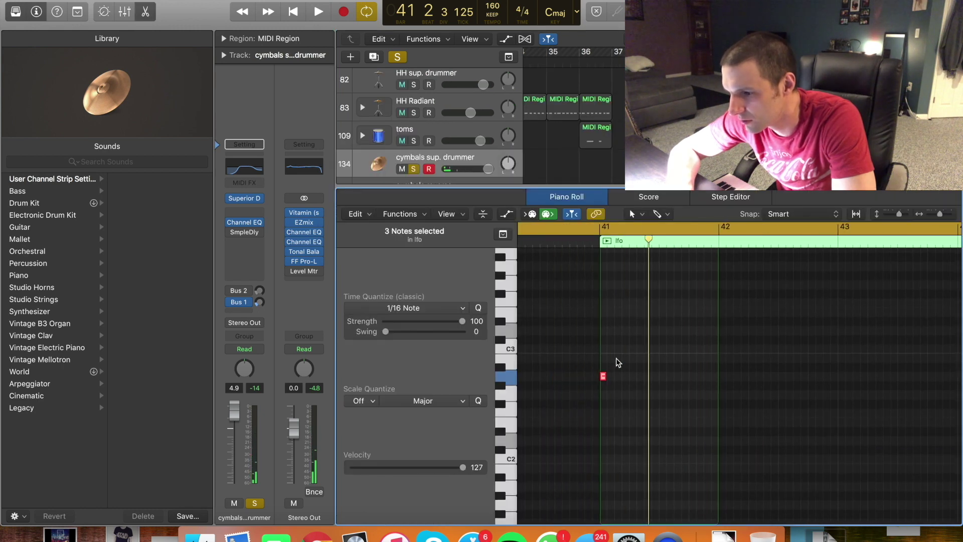
scroll(618, 362, "up", 5)
scroll(621, 363, "left", 3)
left_click(630, 376)
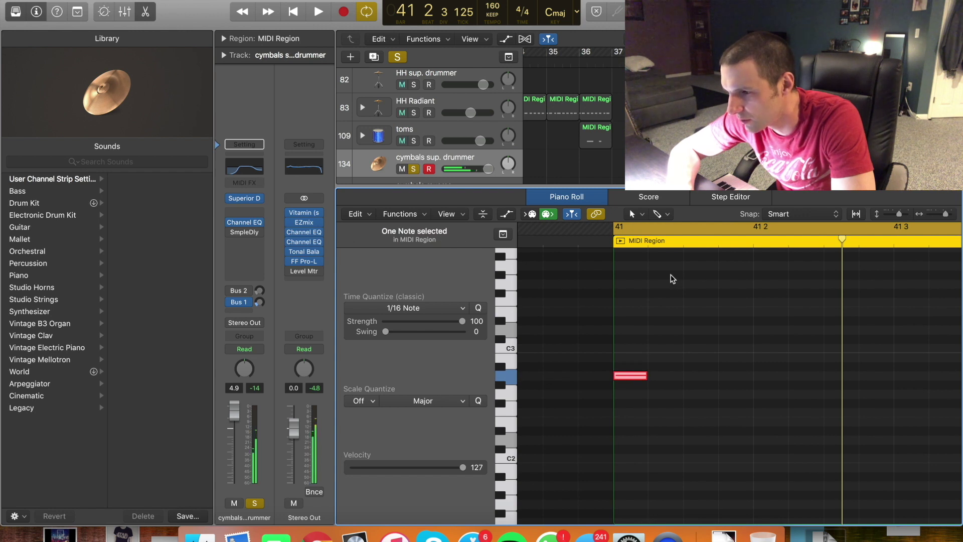
left_click(748, 244)
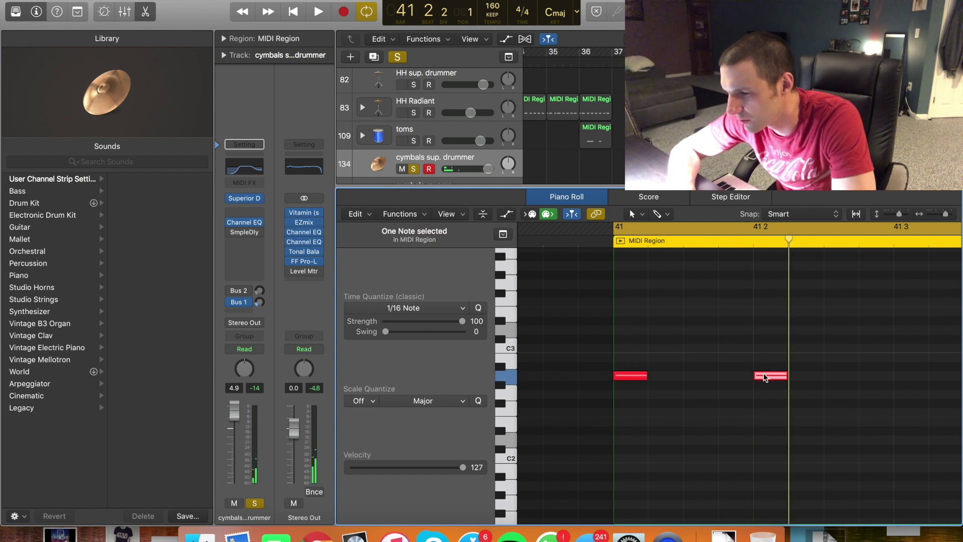
left_click_drag(765, 365, 764, 370)
key("space")
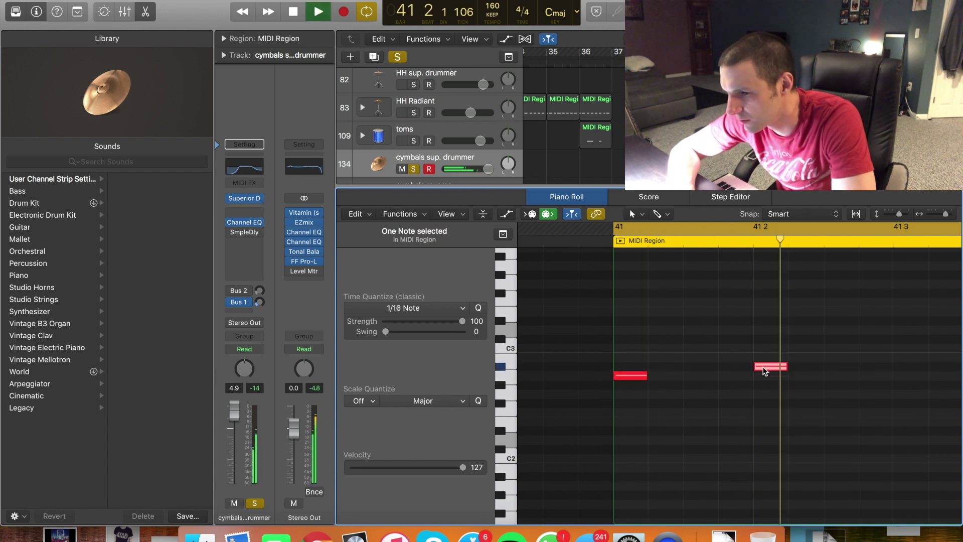
key("space")
key("e")
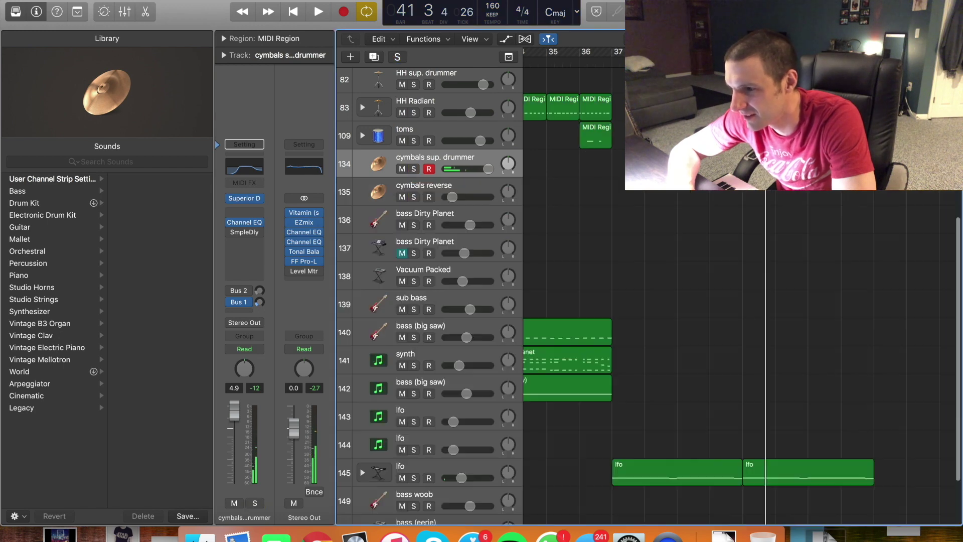
Duplicate the first lfo track and load the Bass - Cosmic preset in the copy's Massive synth
scroll(489, 330, "down", 1)
scroll(488, 330, "up", 1)
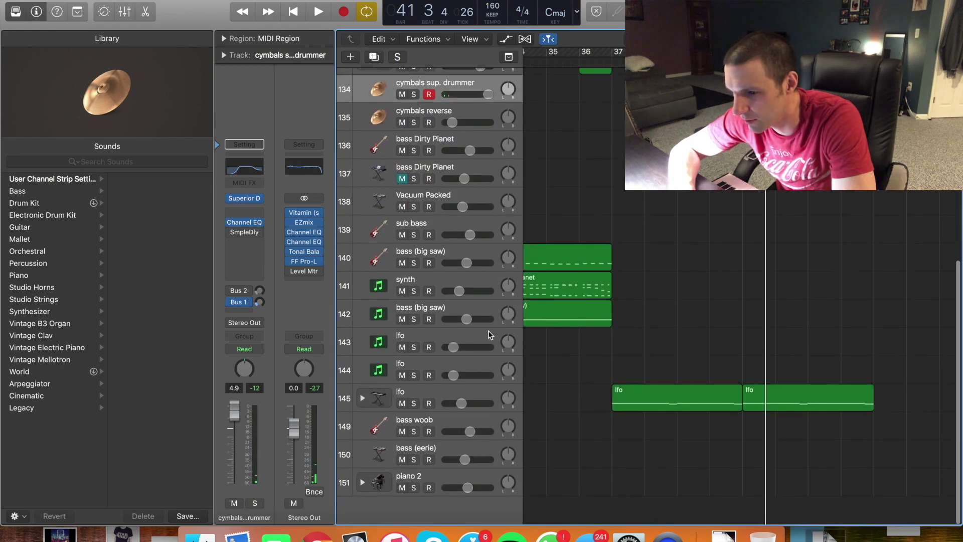
left_click(432, 341)
scroll(649, 311, "right", 5)
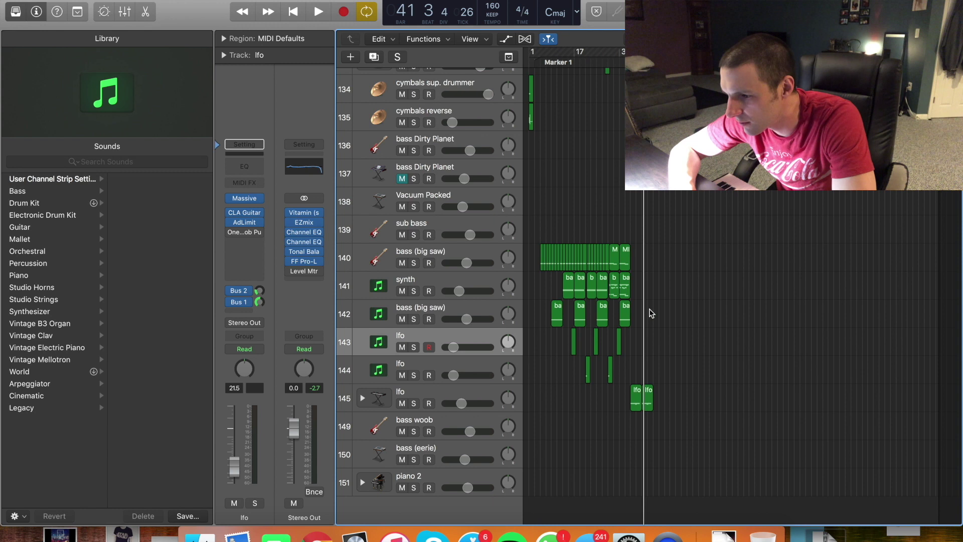
scroll(649, 309, "left", 8)
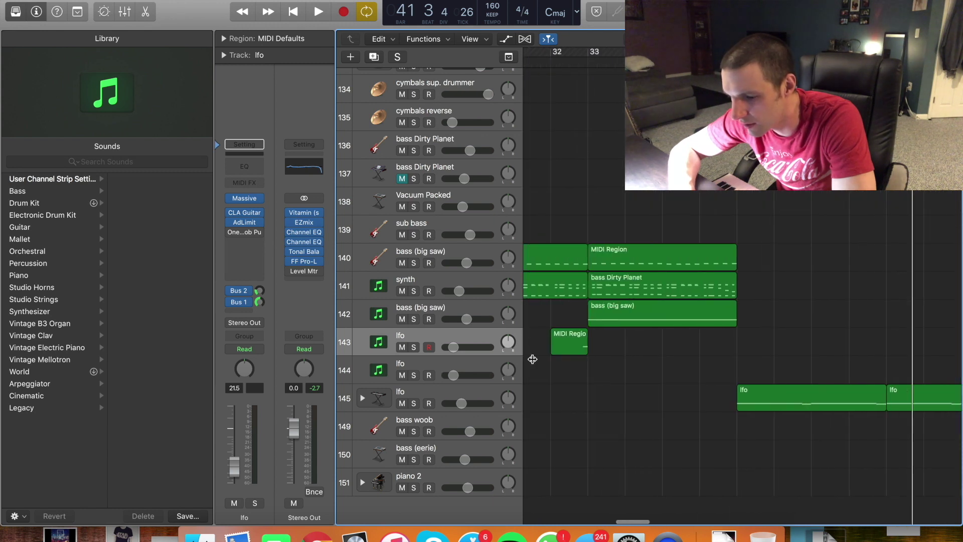
key("super+d")
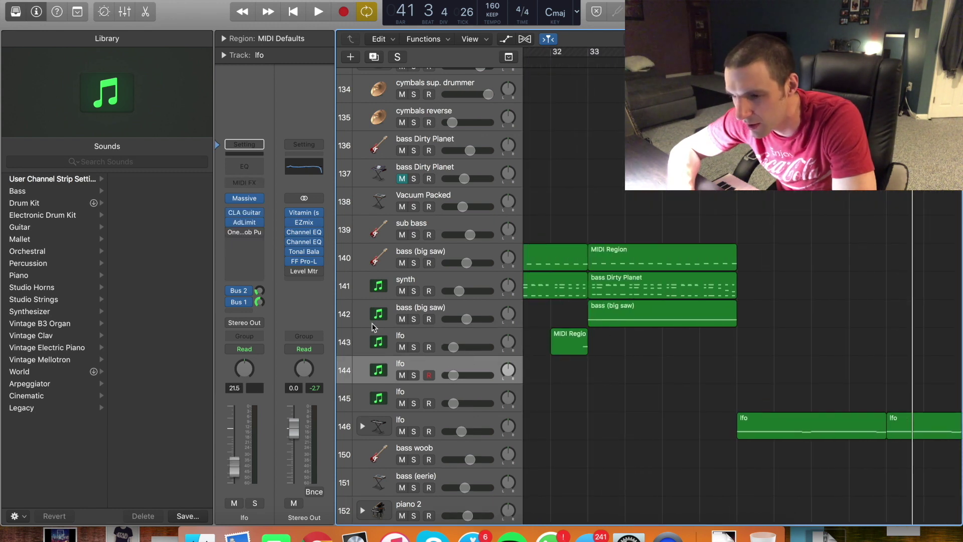
left_click(243, 198)
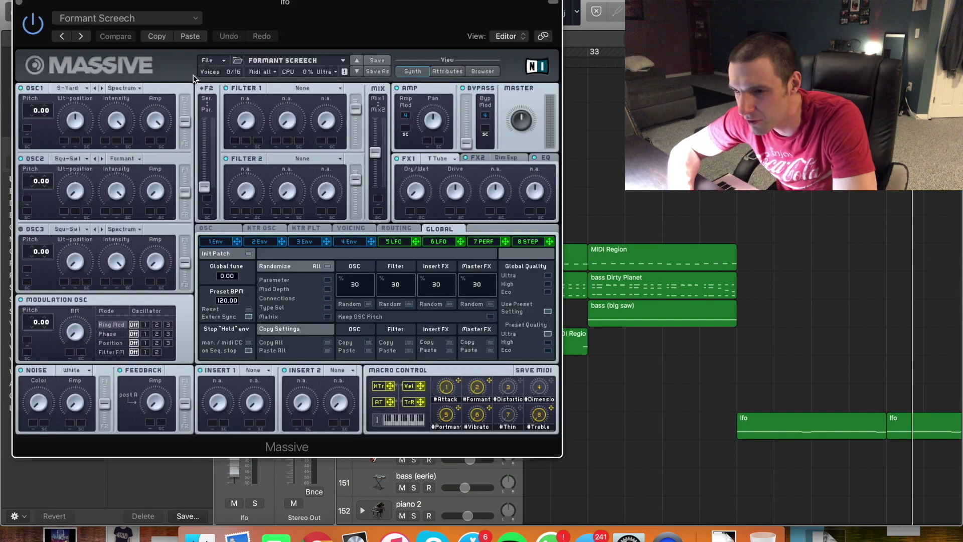
left_click(117, 18)
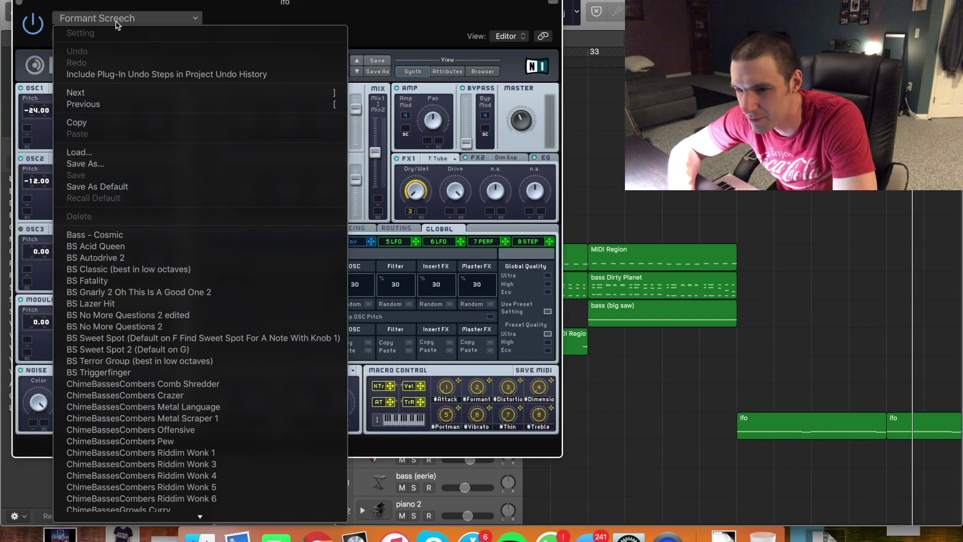
left_click(115, 235)
left_click(17, 5)
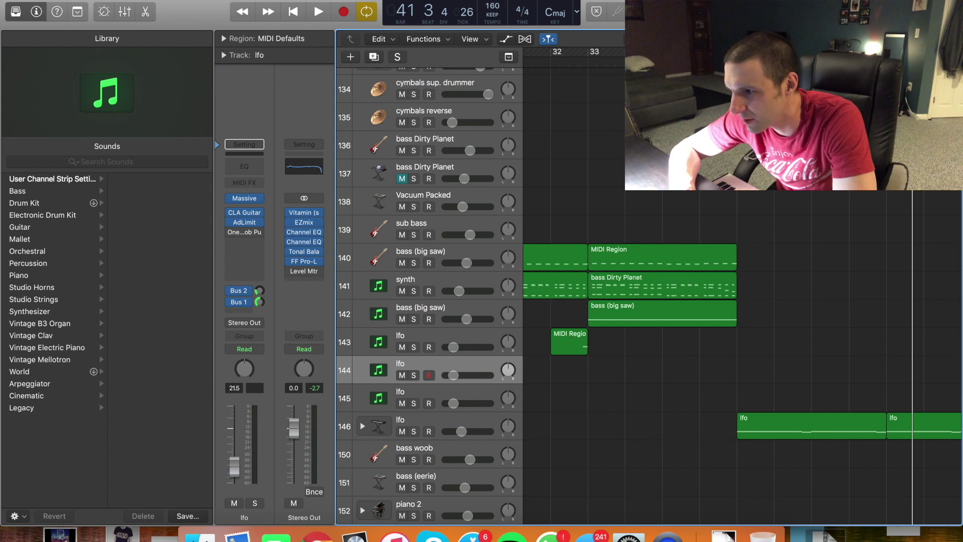
Set the two notes of the new lfo region at bar 41 to C2 and C1, with CLA Guitar and AdLimit bypassed
key("p")
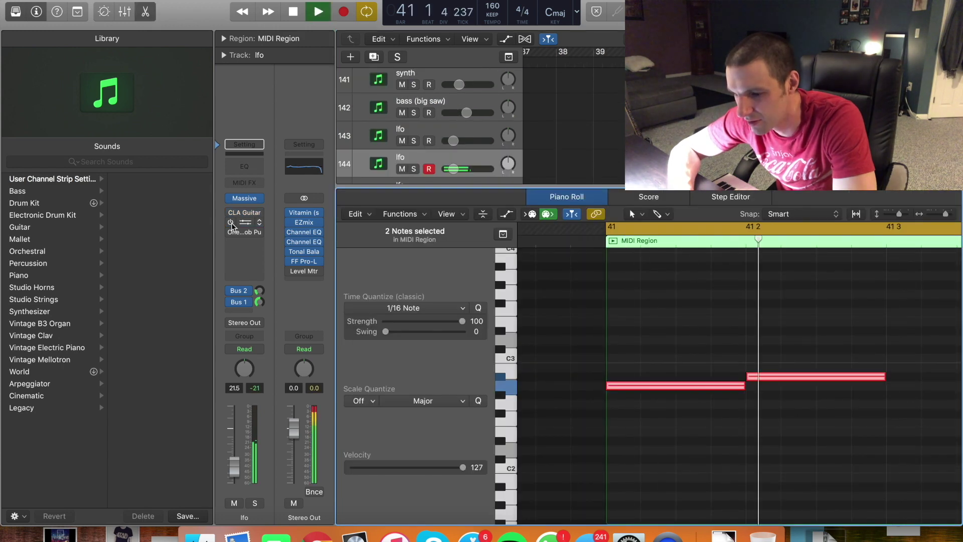
key("s")
key("s")
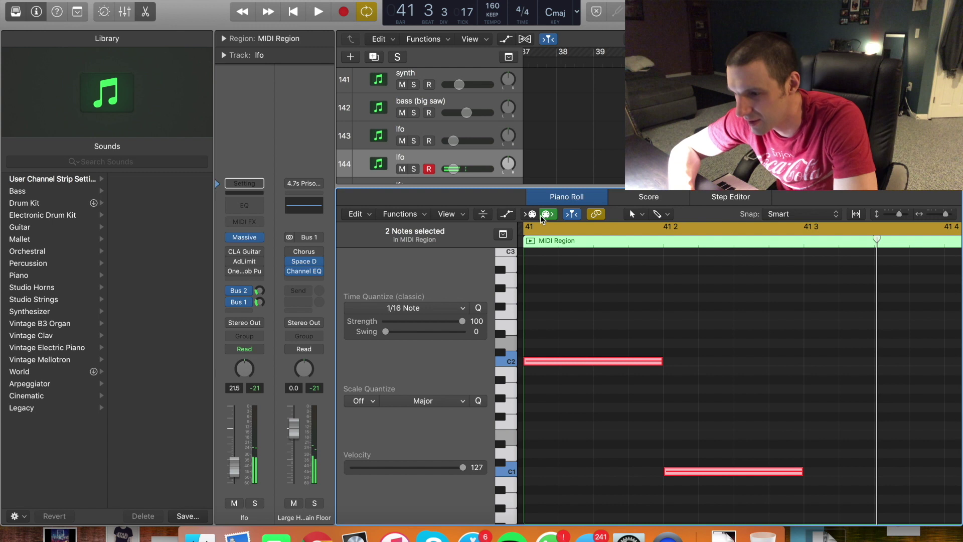
Raise the volume of the lfo track holding the bar 41 hit to about -7.4 dB and play the break with it
key("p")
left_click_drag(453, 345, 471, 353)
key("space")
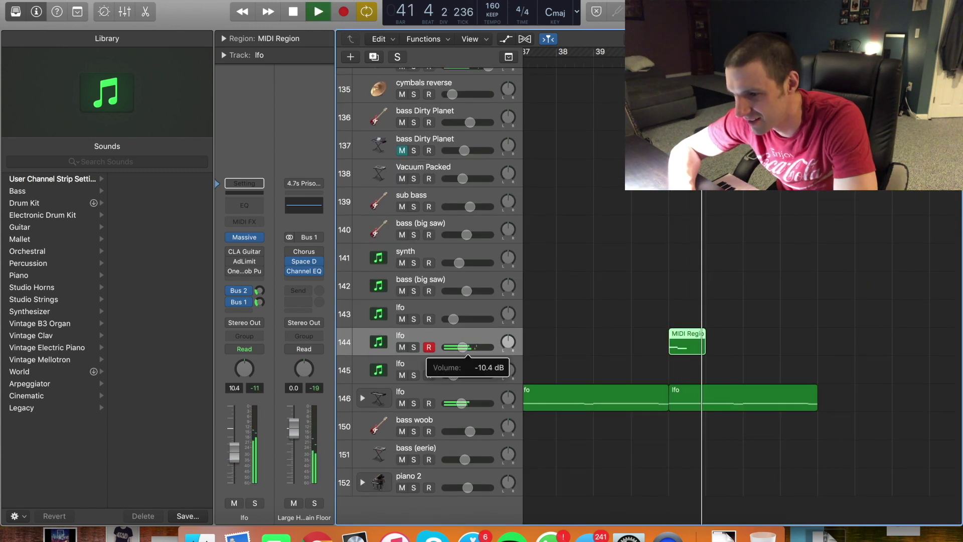
scroll(703, 266, "down", 5)
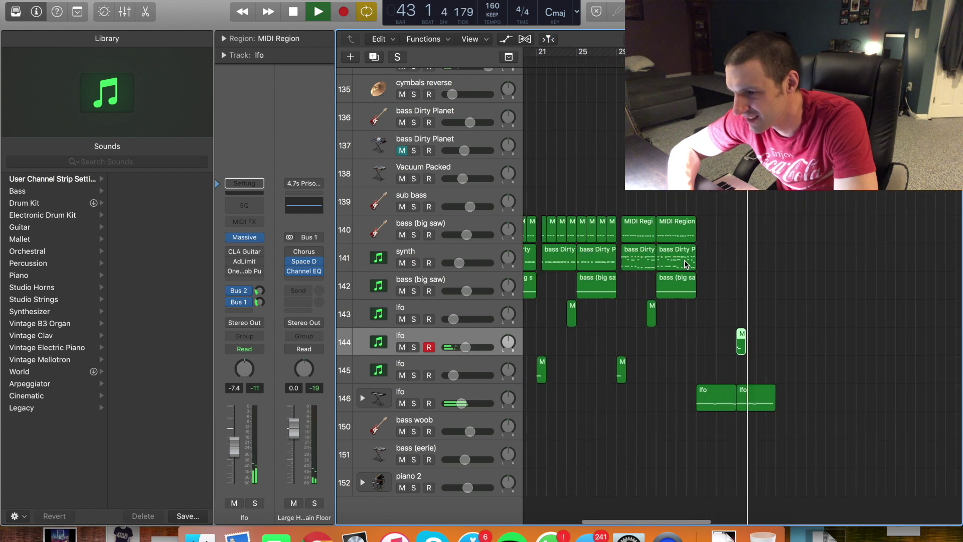
key("space")
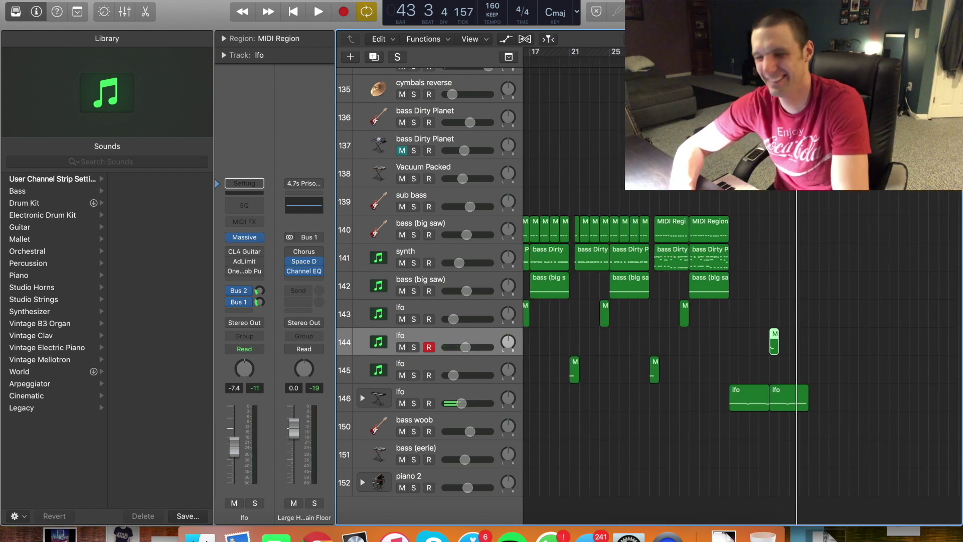
key("space")
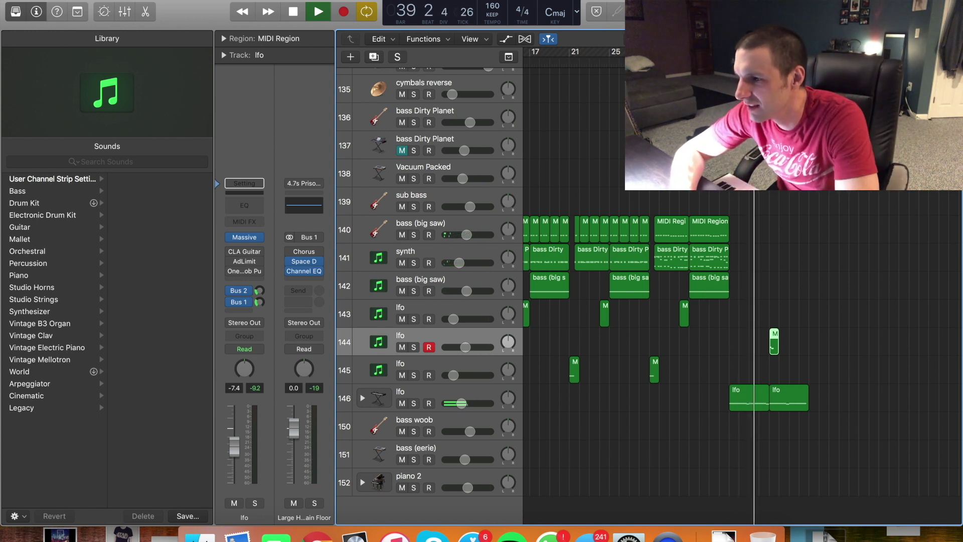
key("space")
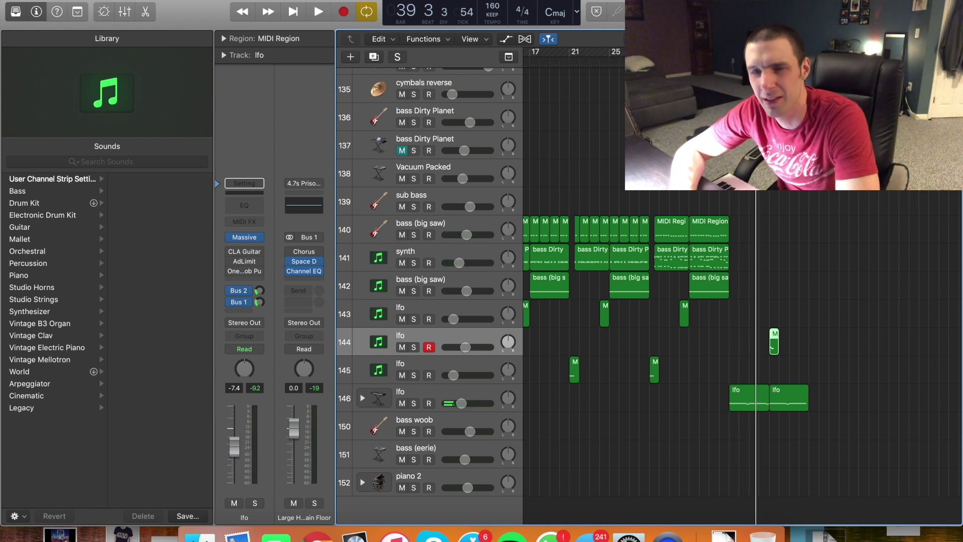
Play the arpeggiated lfo region, and copy the bar 41 regions of both lfo tracks to bar 45, showing the arpeggiated copy's notes
double_click(742, 395)
key("space")
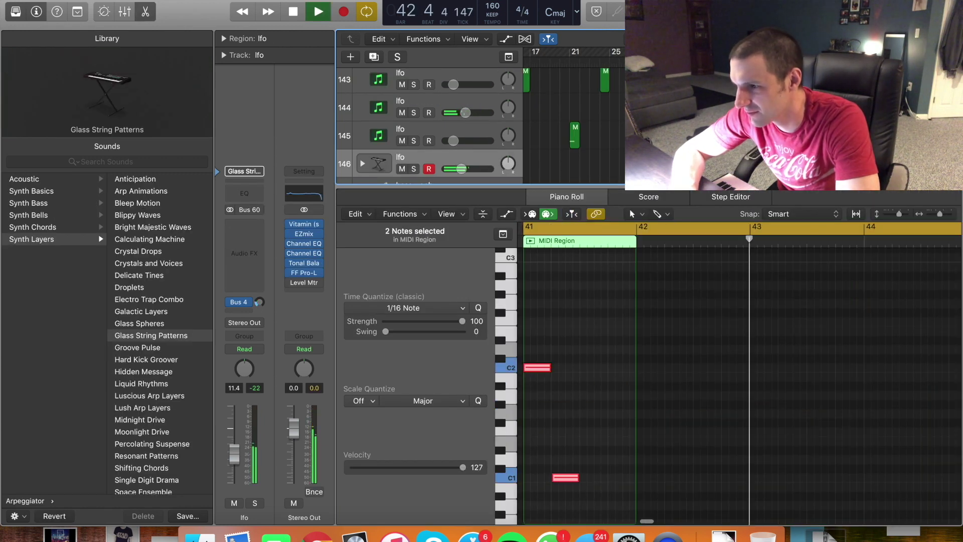
key("space")
left_click(584, 371)
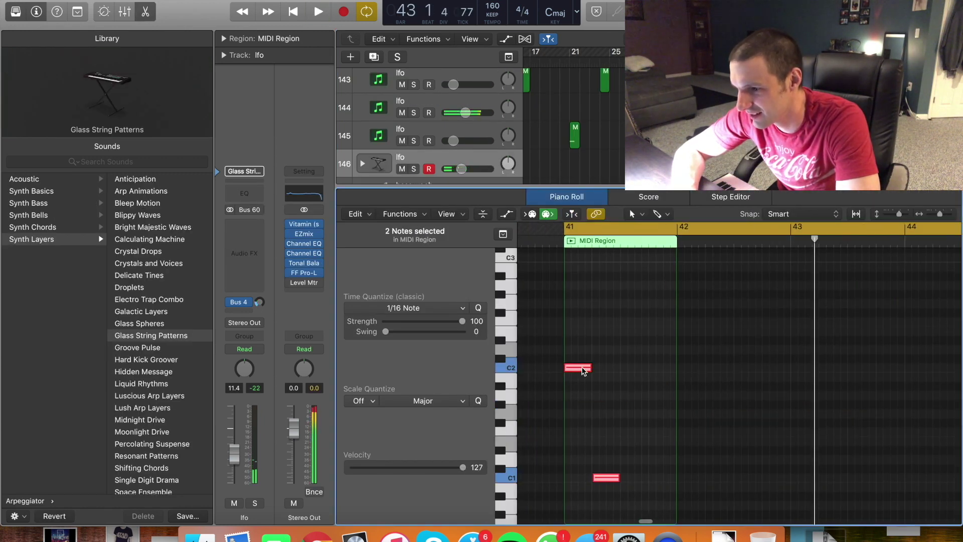
left_click_drag(584, 371, 583, 399)
key("space")
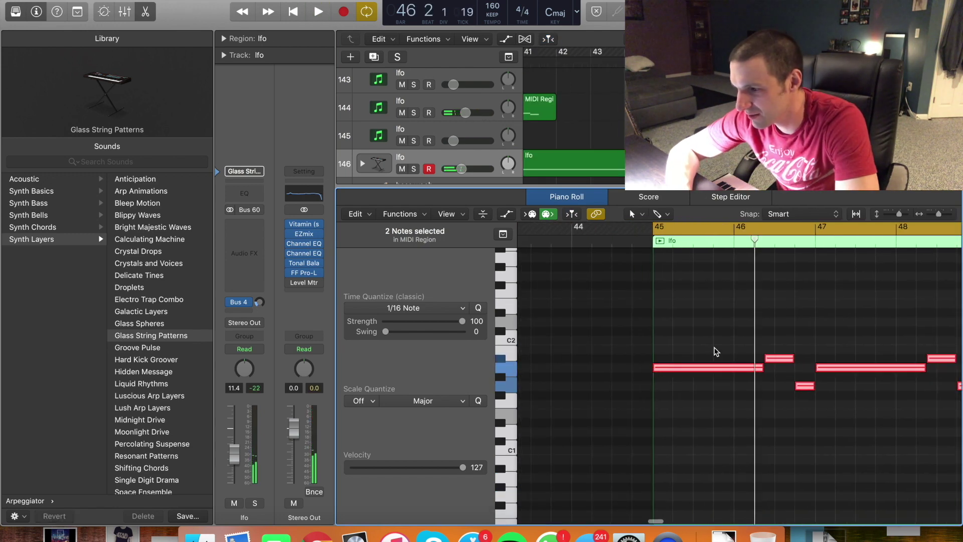
Copy all six notes of the bar 45 lfo region four semitones up and play the region from its start
left_click_drag(714, 349, 914, 425)
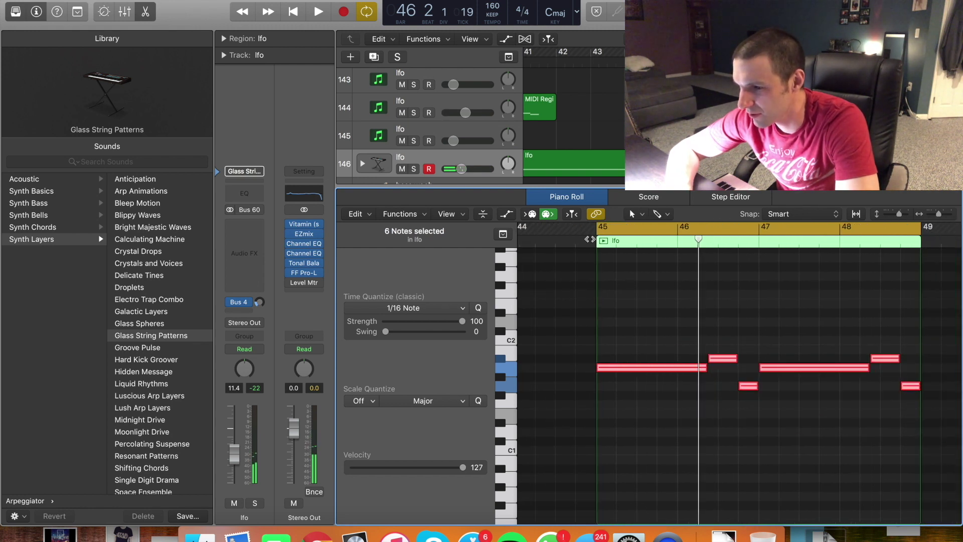
key("Return")
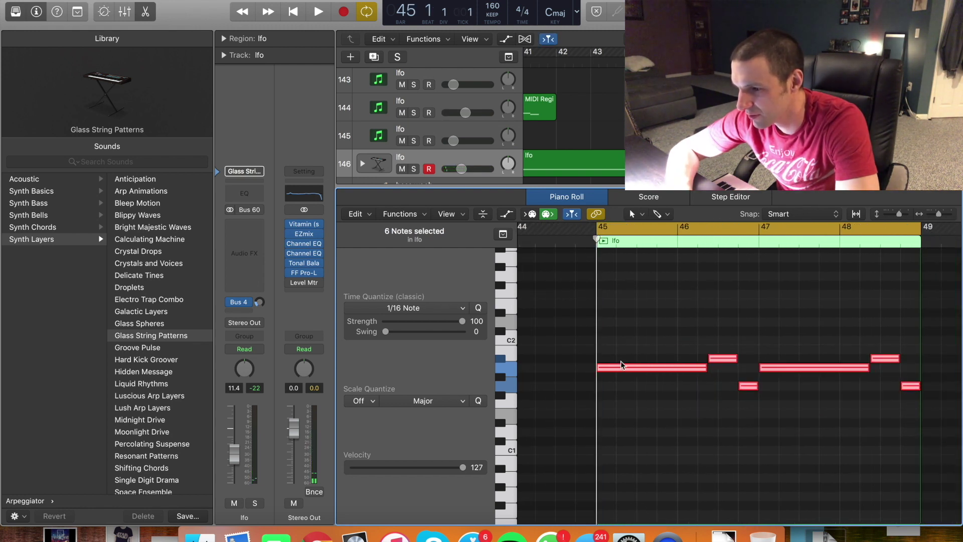
left_click_drag(621, 369, 619, 331)
key("space")
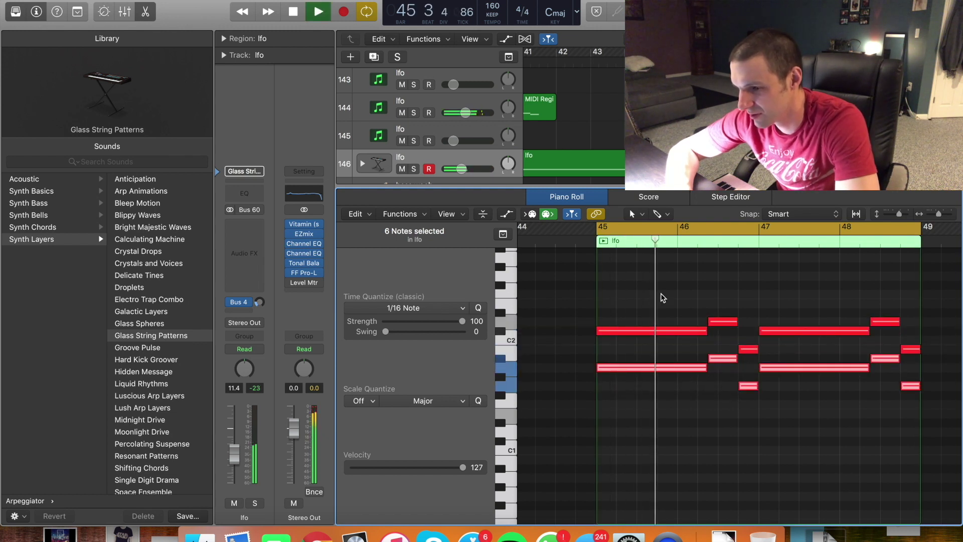
Listen to the layered lfo notes around bar 47 with the track soloed, and turn solo off again
key("ctrl+s")
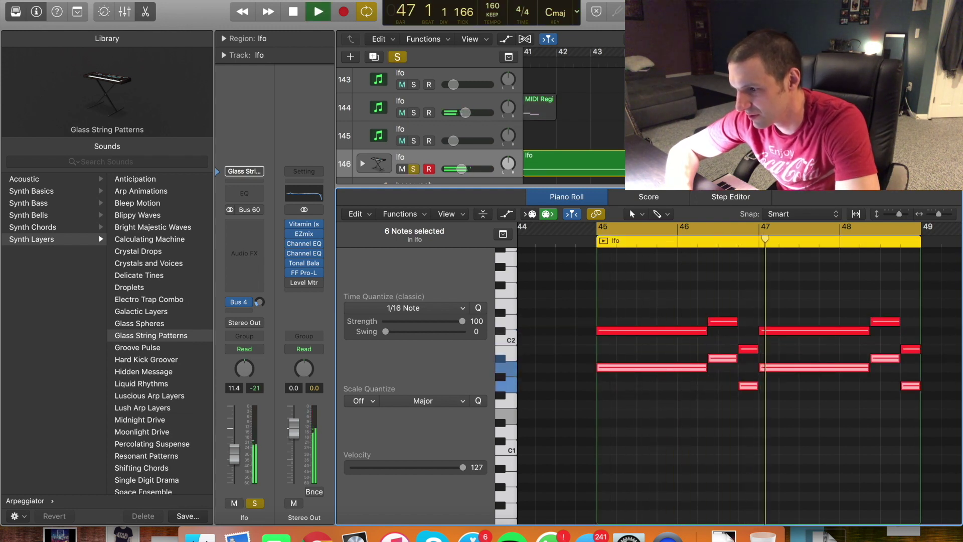
left_click(750, 343)
left_click(749, 348)
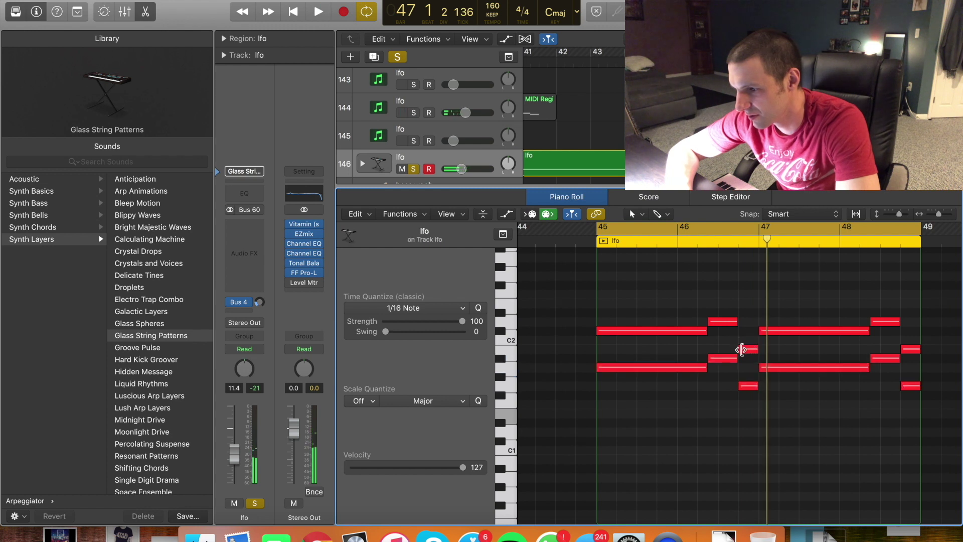
left_click(763, 331)
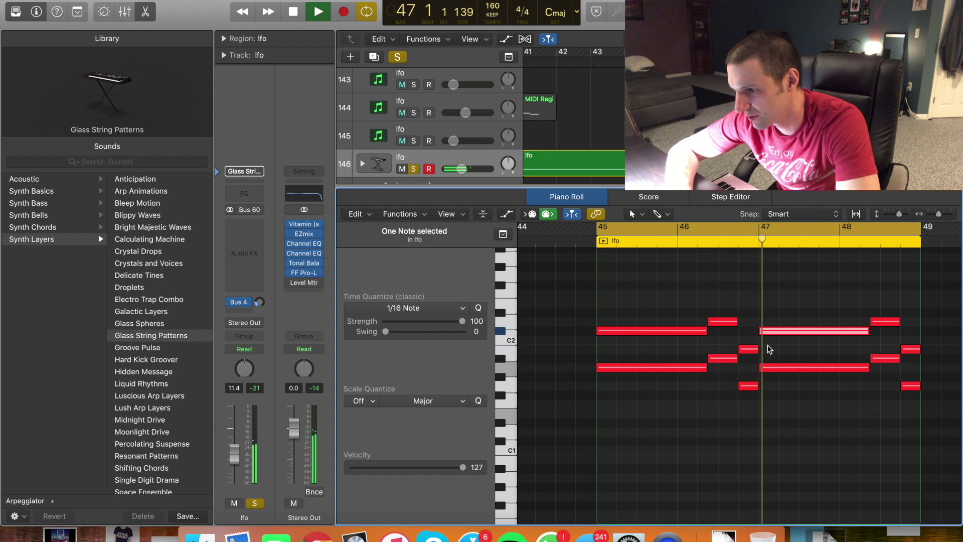
key("s")
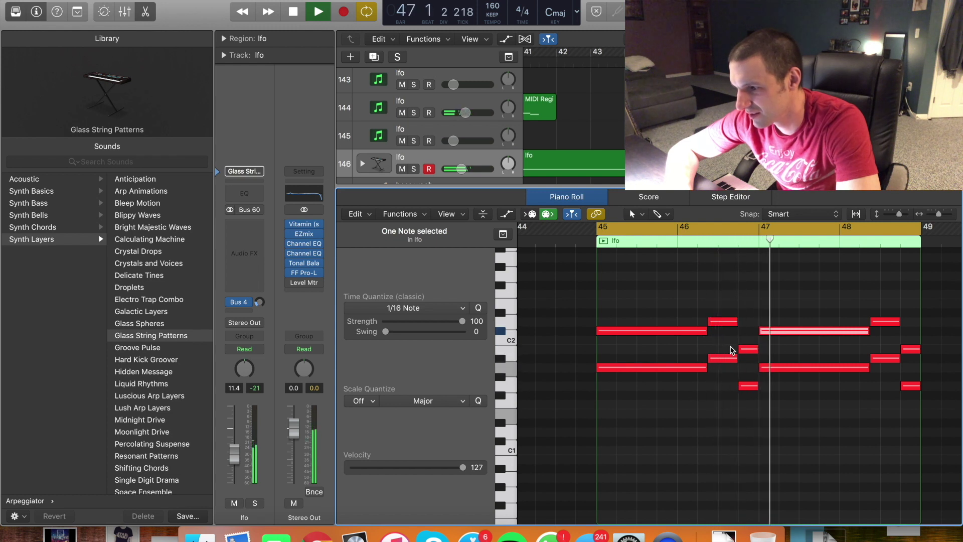
Lower the upper short notes at the ends of bars 46 and 48 to A#1 and close the note editor
key("space")
left_click_drag(746, 351, 747, 362)
key("space")
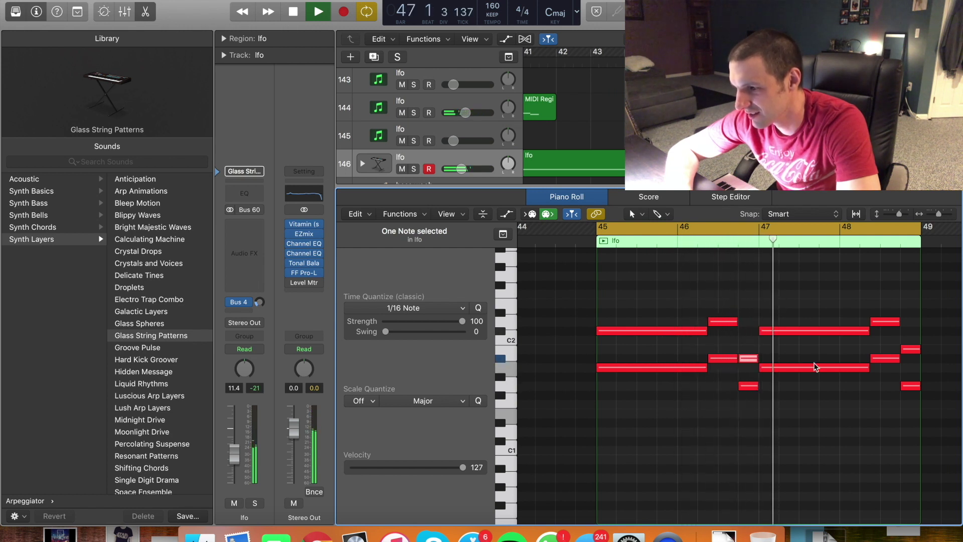
scroll(813, 365, "right", 3)
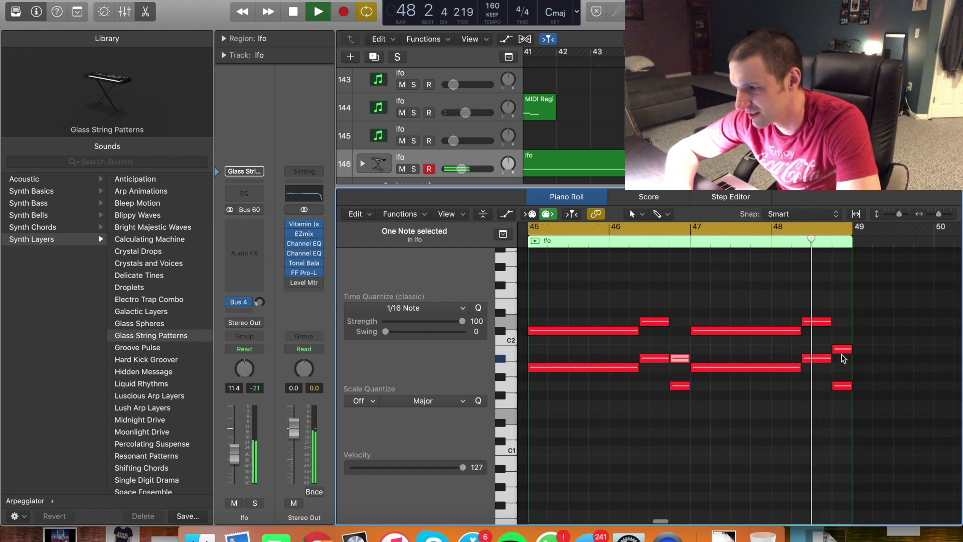
left_click_drag(842, 352, 846, 362)
key("e")
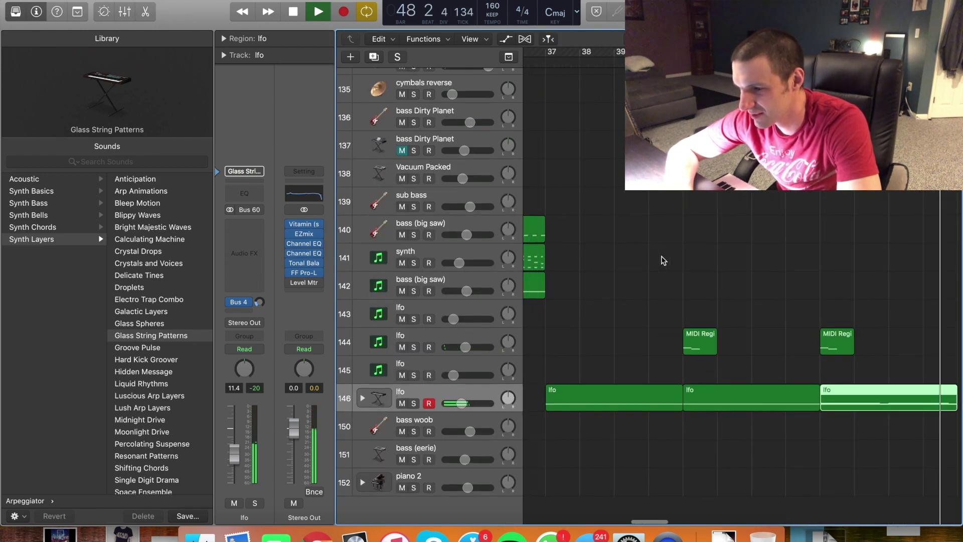
Duplicate the Glass String Patterns lfo track and return the playhead to bar 45
key("space")
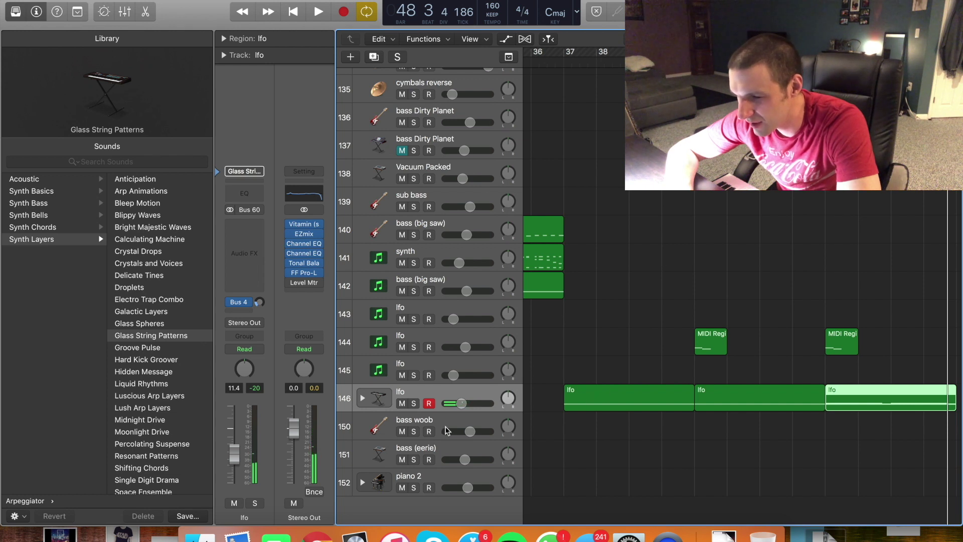
key("super+d")
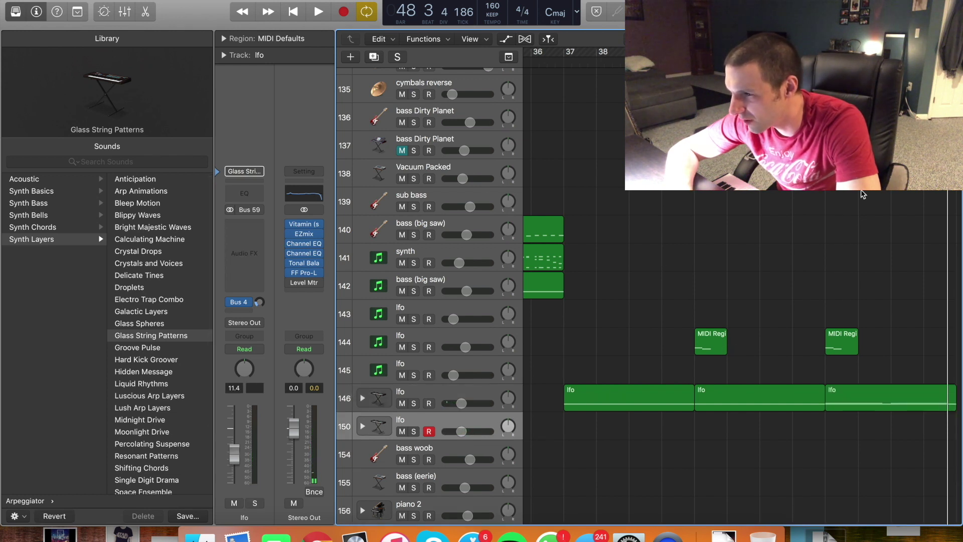
key("Return")
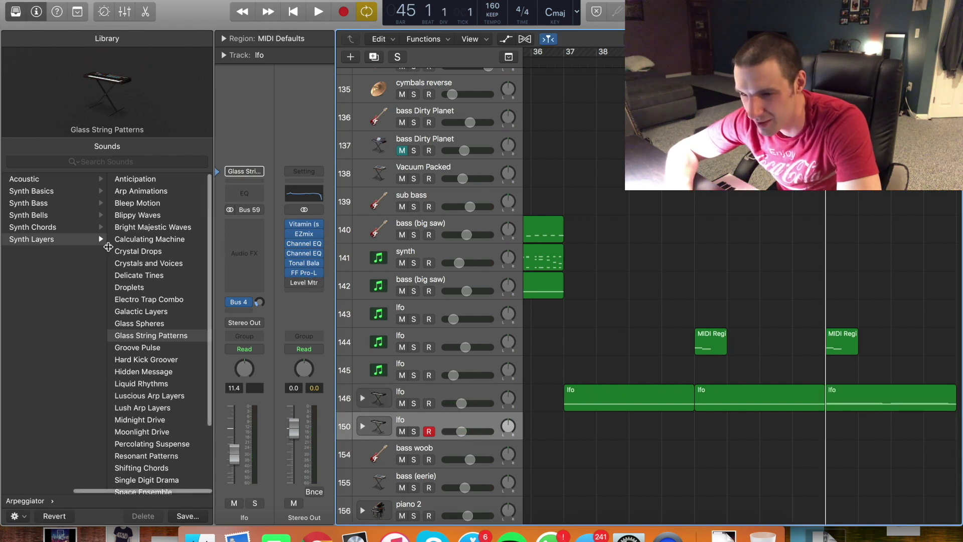